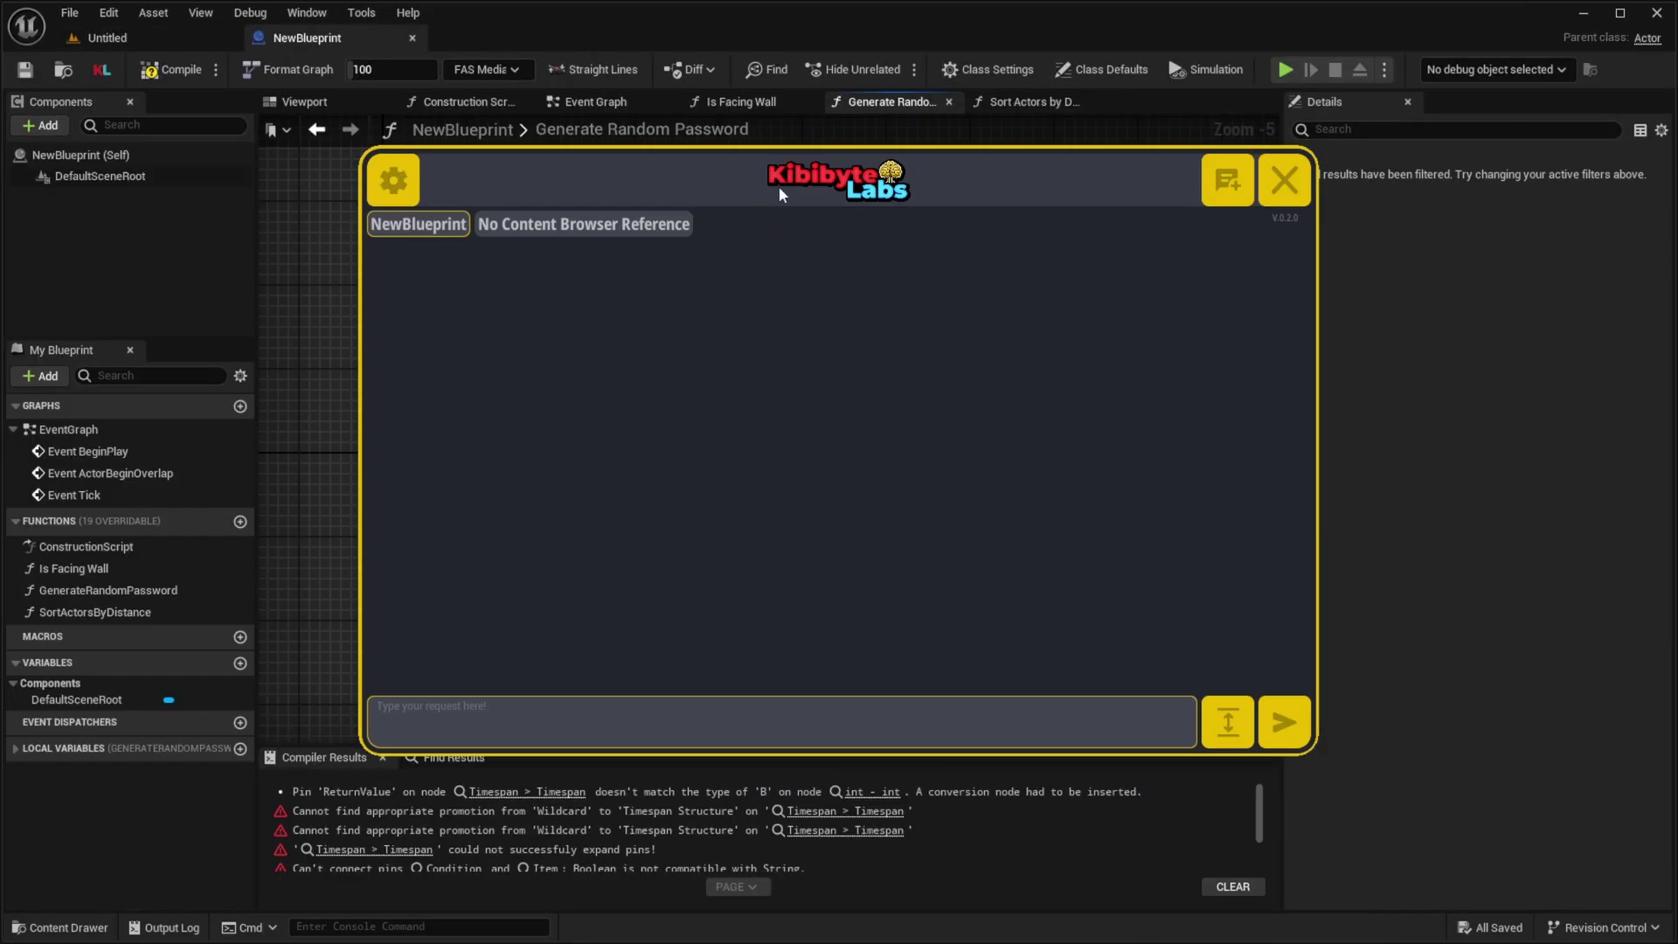
Step: Use Kibibyte Labs > Add Comments on the selected Generate Random Password nodes so the AI comments them
drag(778, 186, 1449, 278)
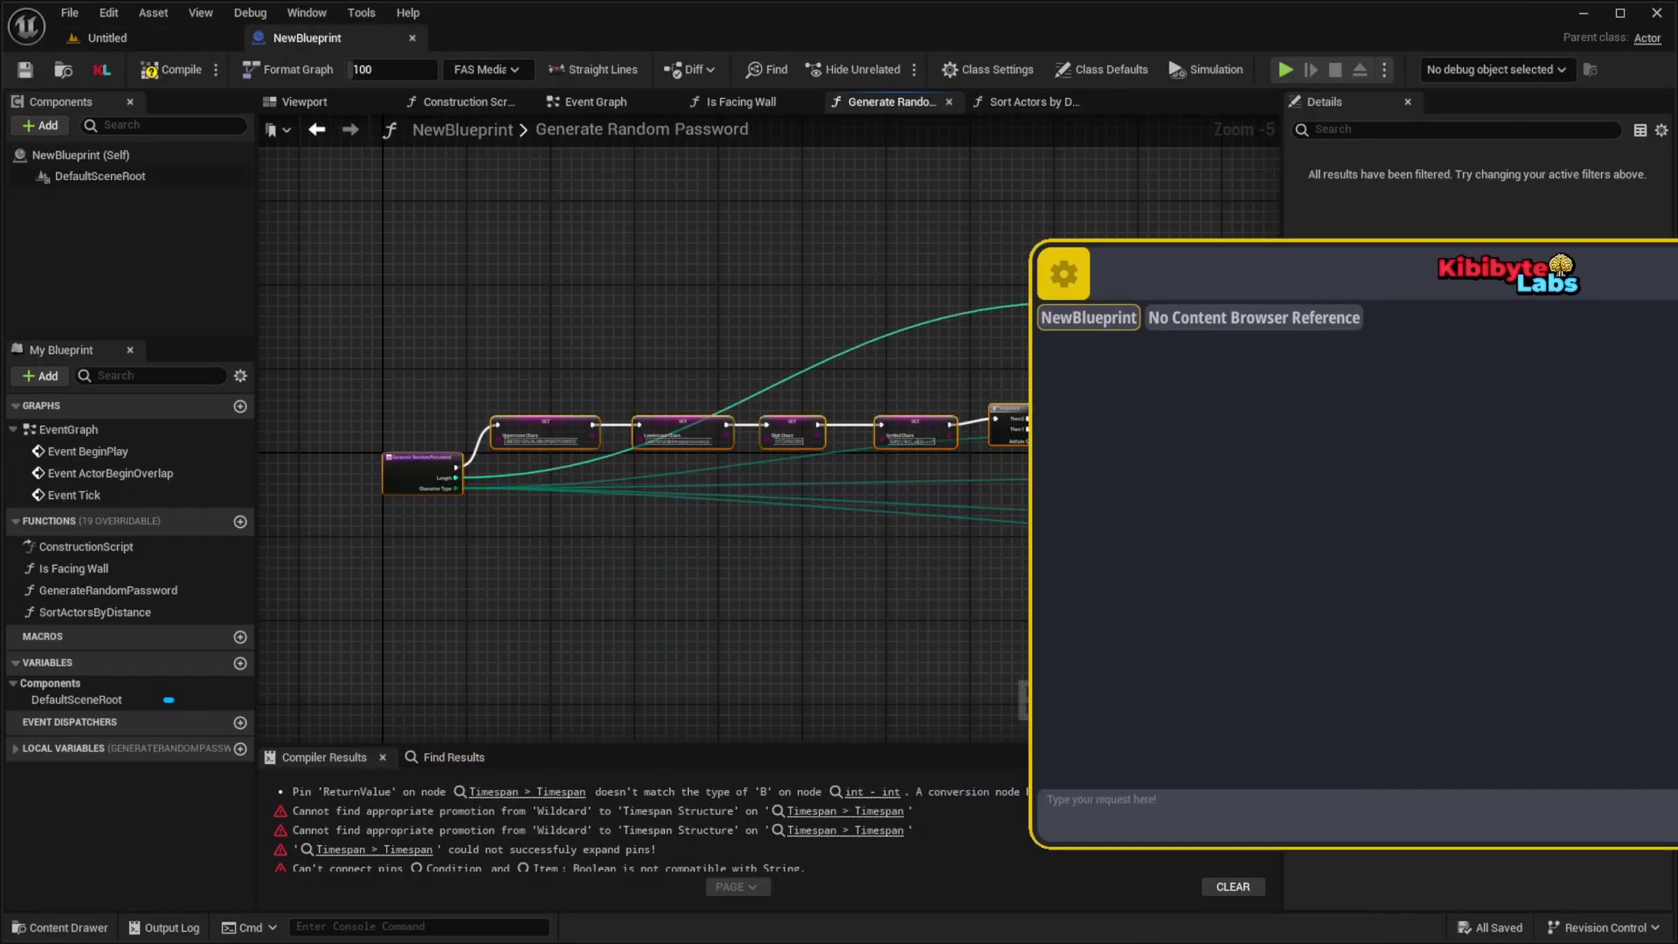
right_click(423, 476)
click(494, 884)
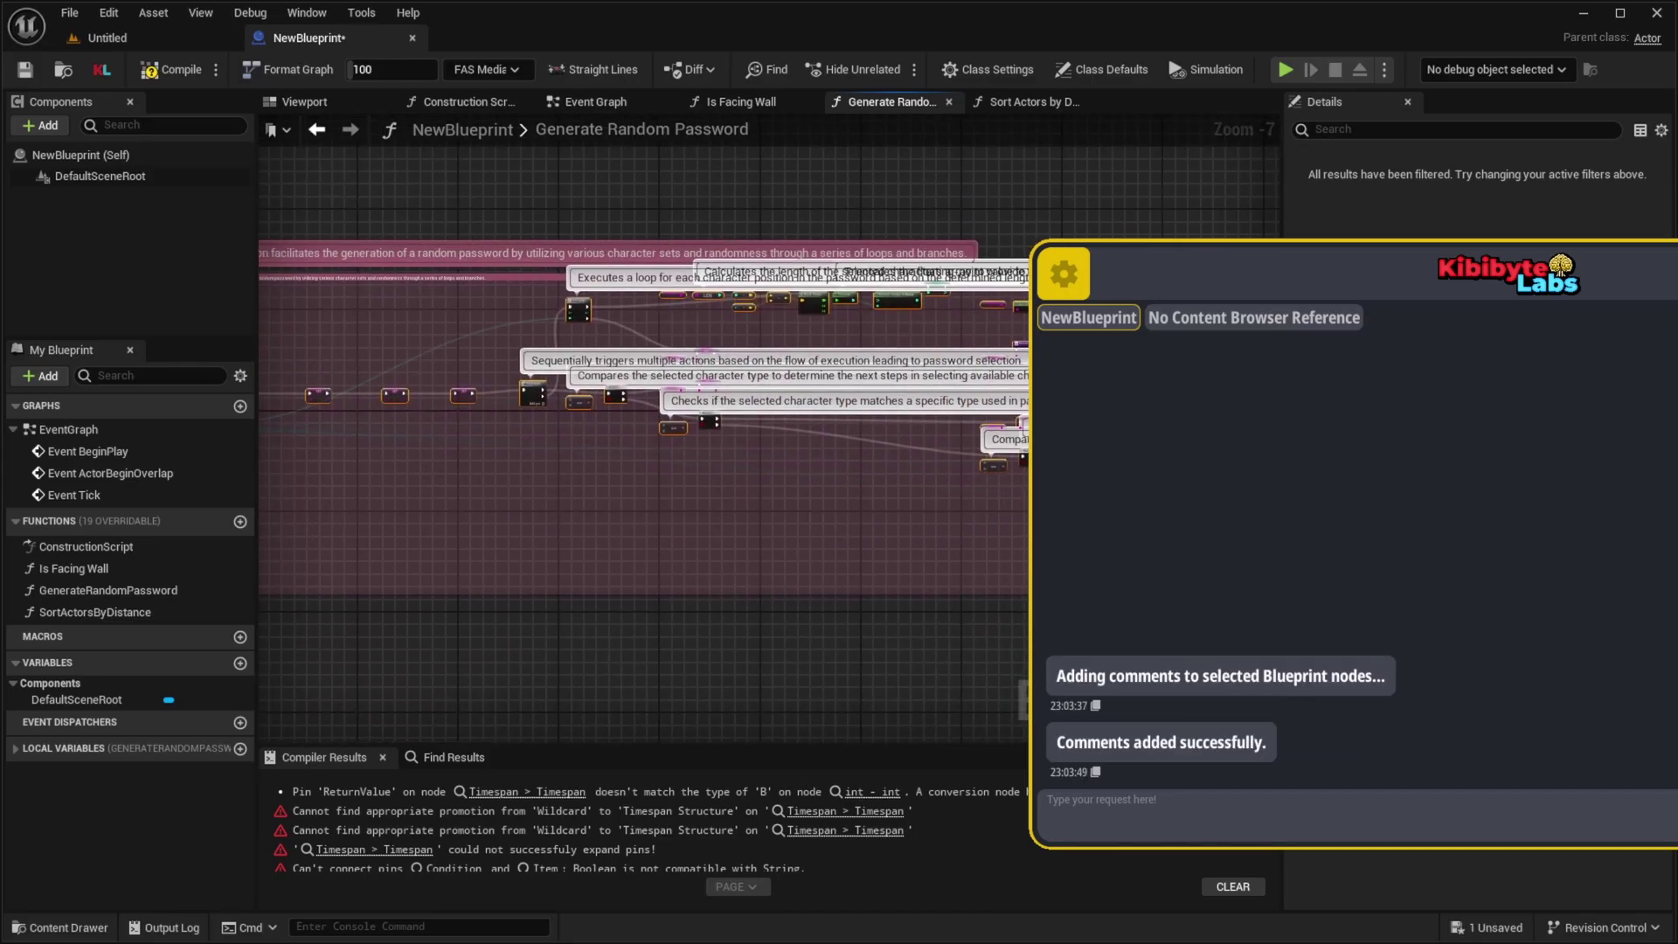
right_drag(288, 287, 599, 265)
click(662, 439)
click(603, 374)
scroll(807, 389, up, 3)
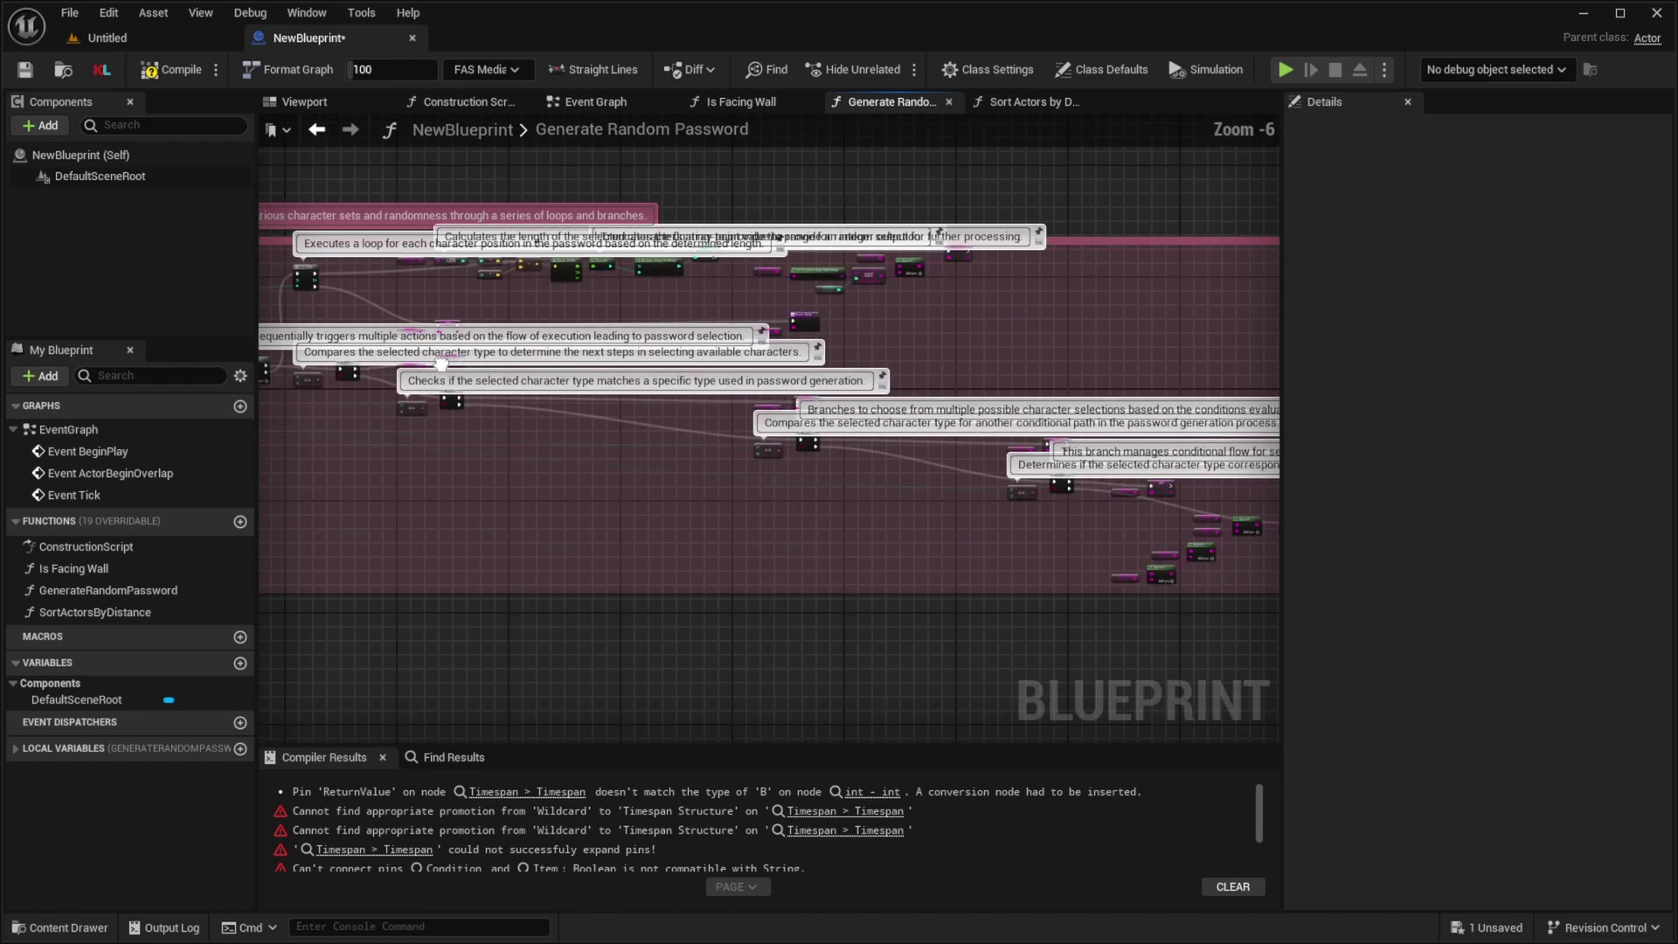
right_drag(866, 457, 1115, 584)
click(491, 500)
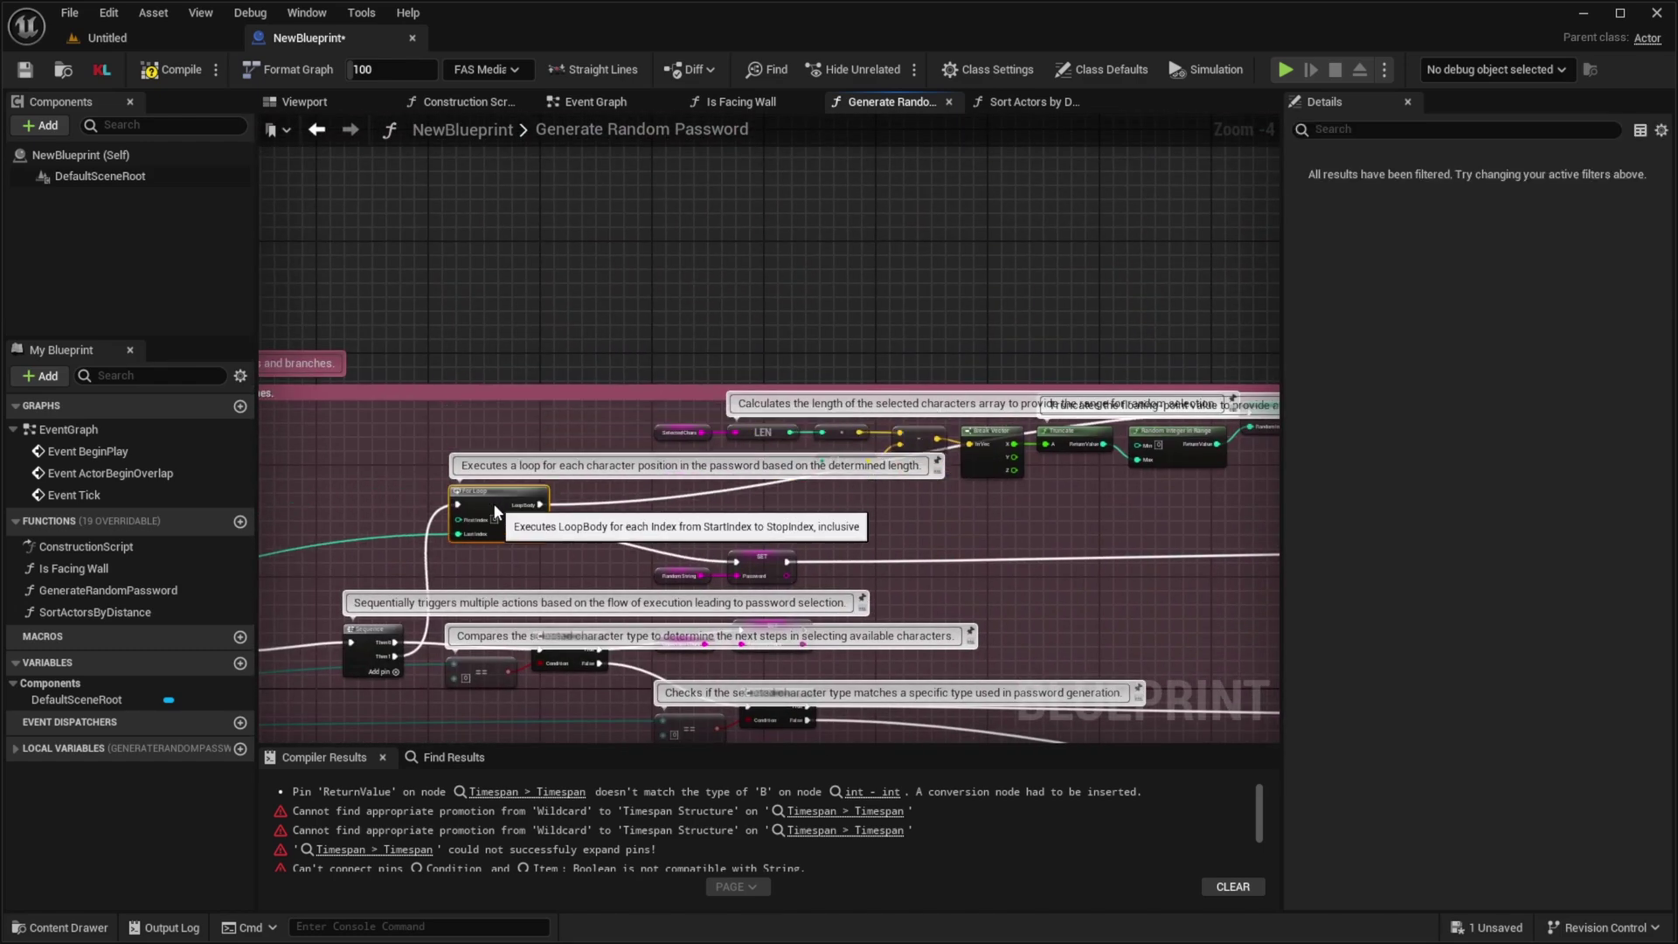
scroll(899, 412, down, 3)
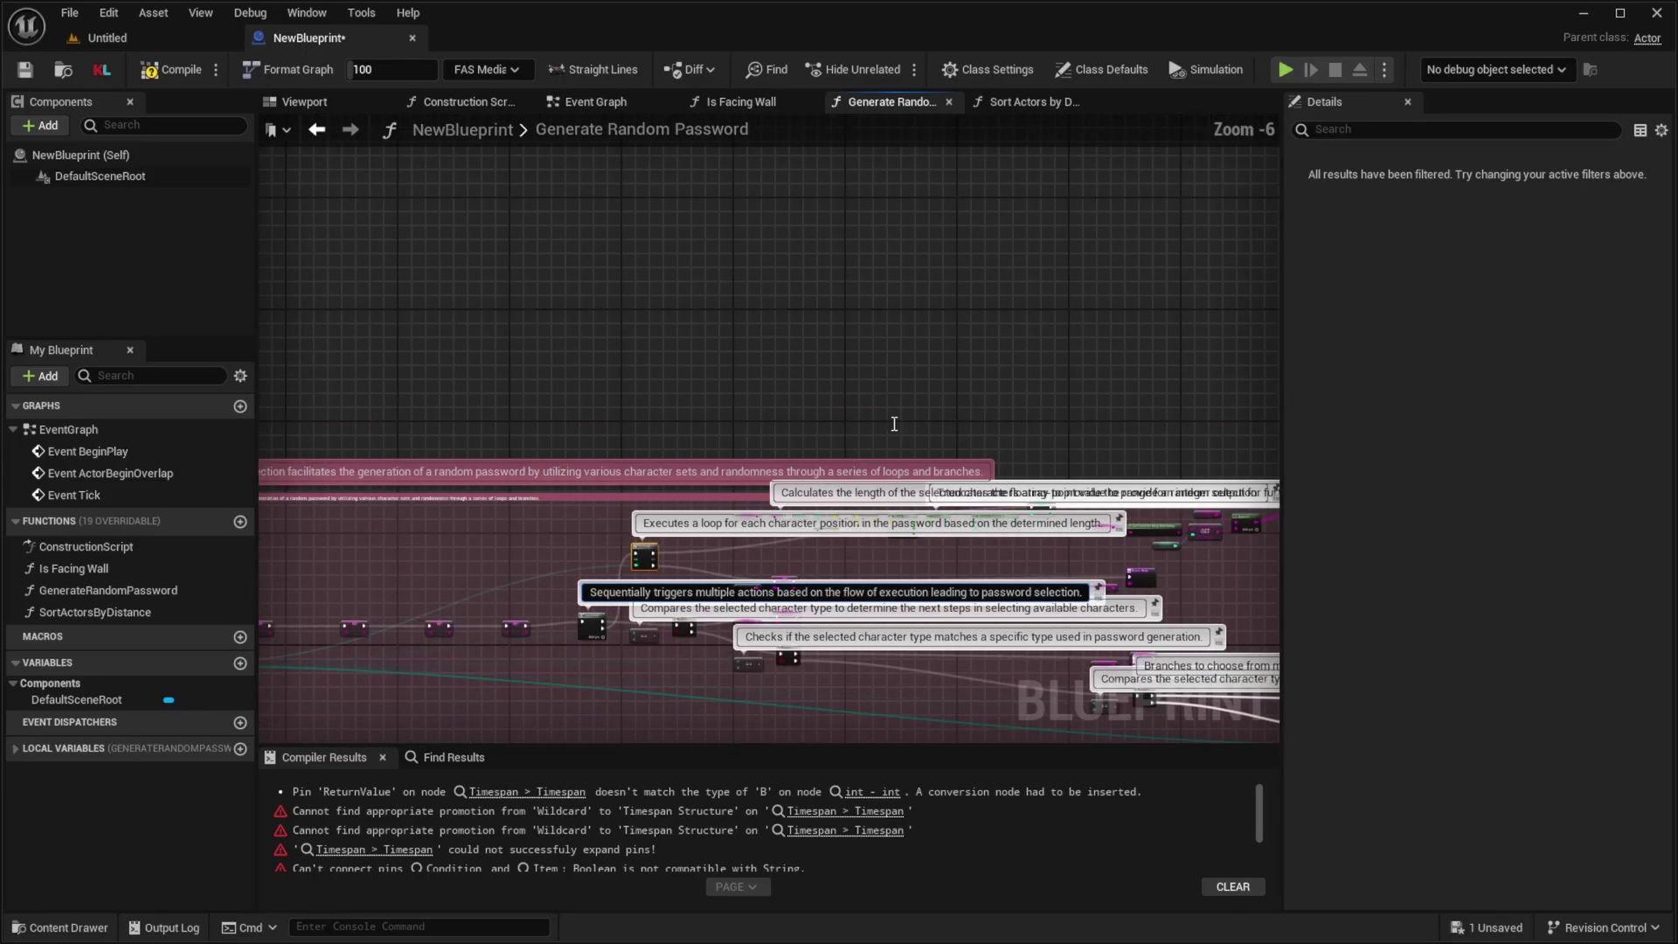
right_drag(855, 580, 577, 546)
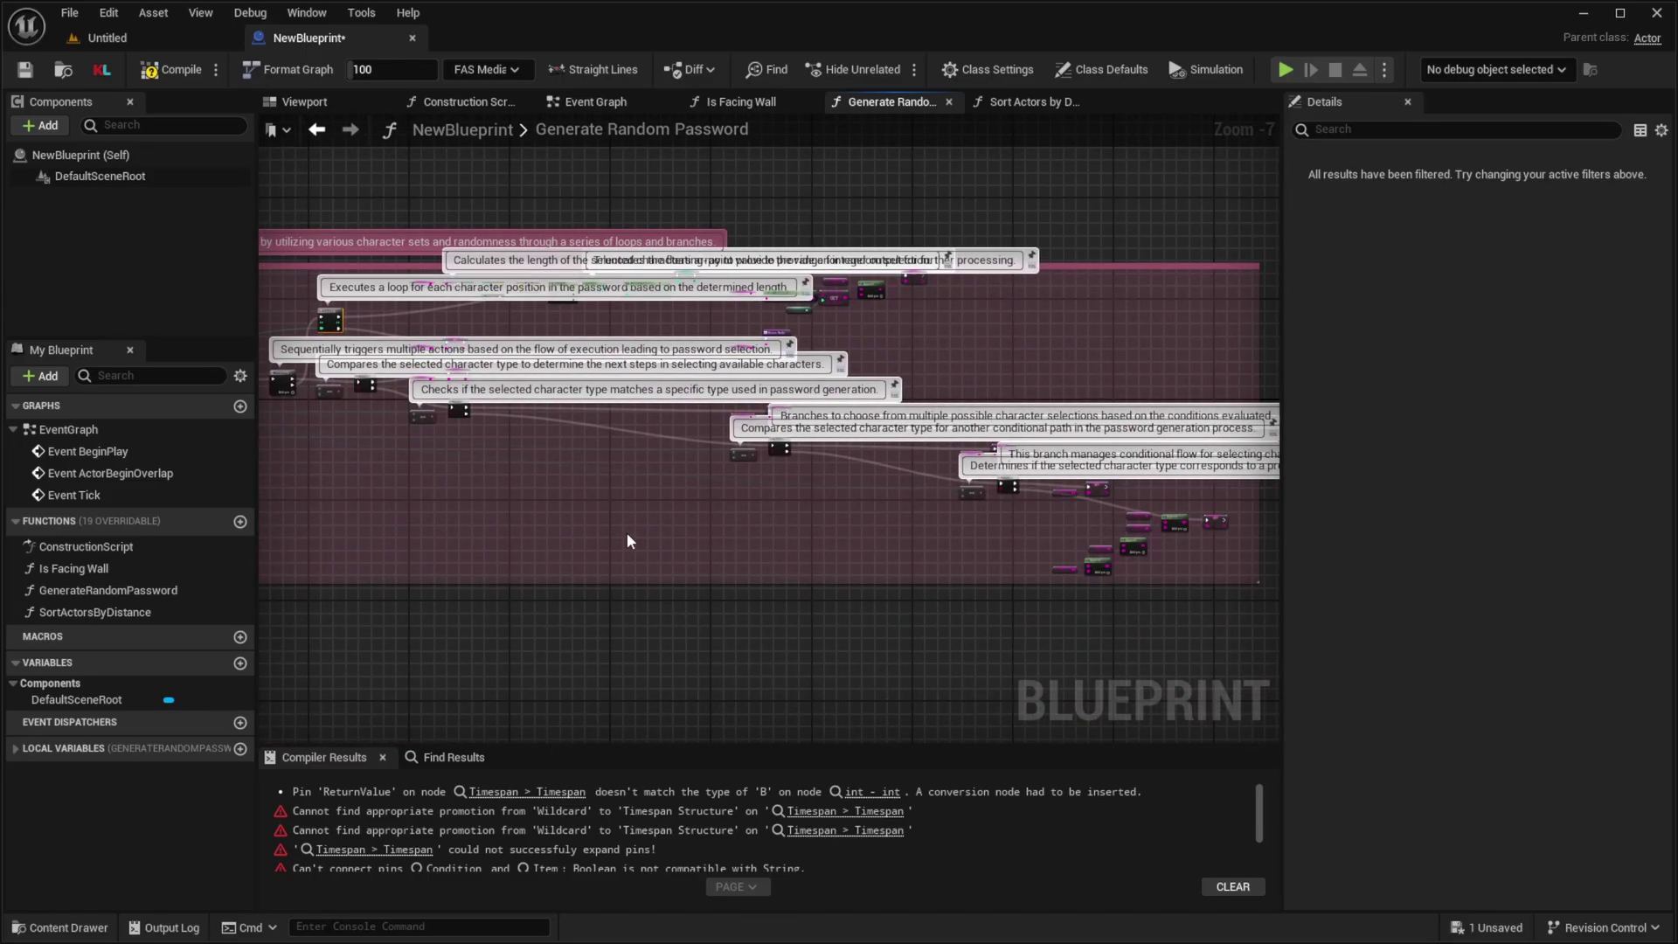
right_drag(543, 498, 596, 330)
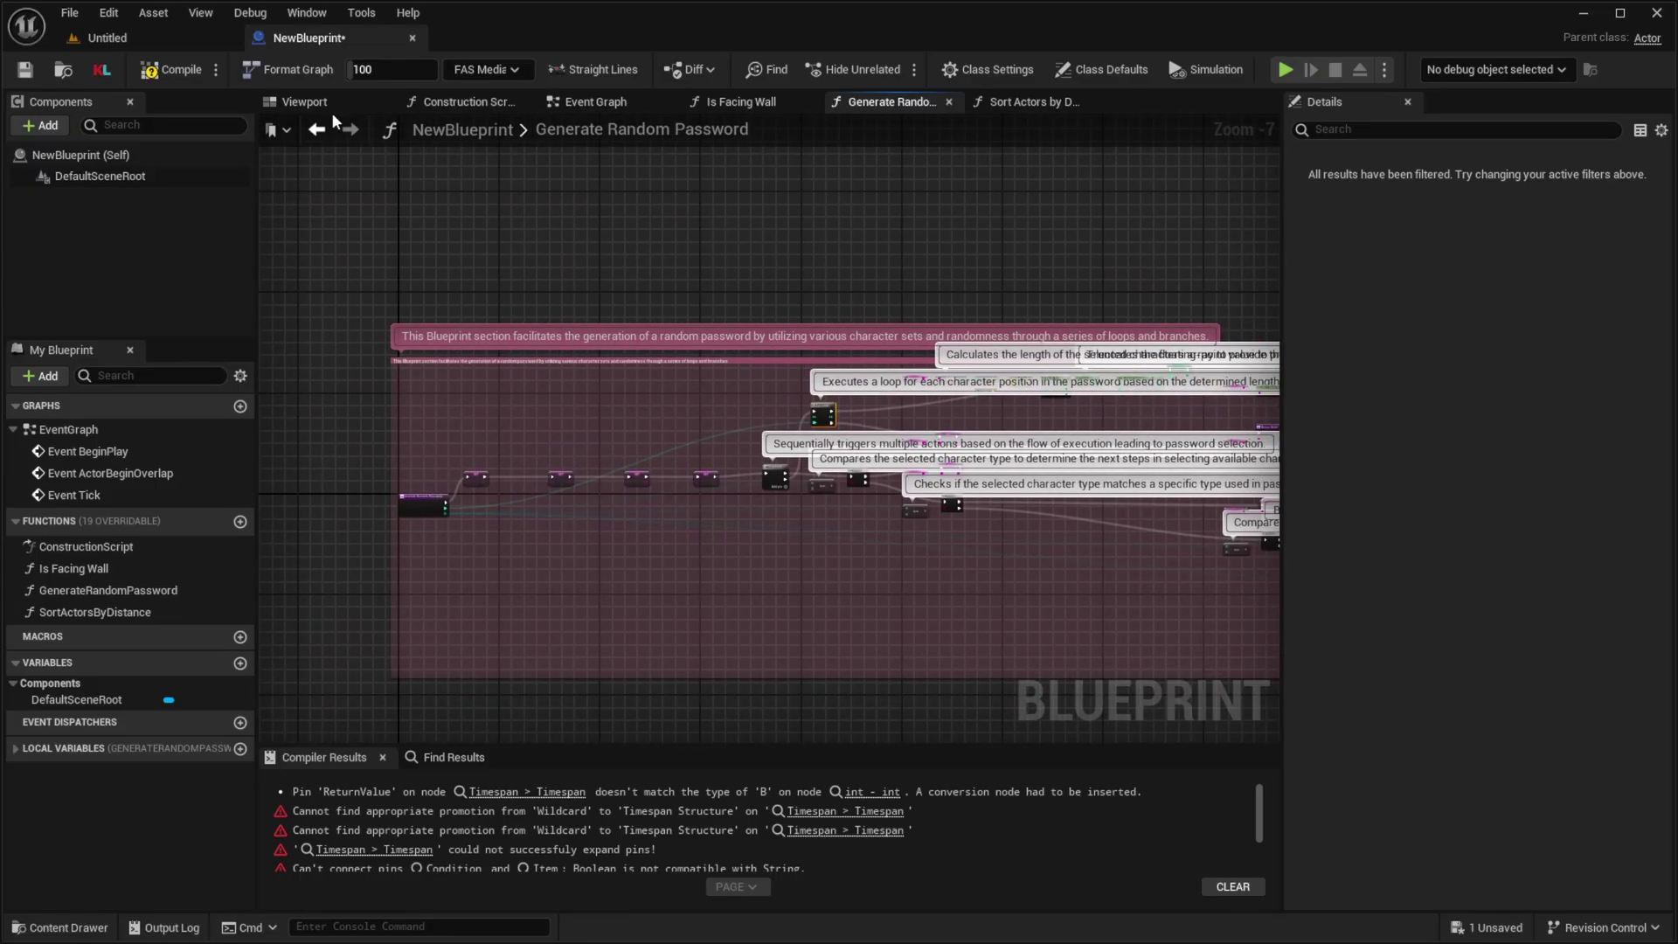
Step: Delete all three disabled event nodes from the Event Graph, then compile and save
click(595, 105)
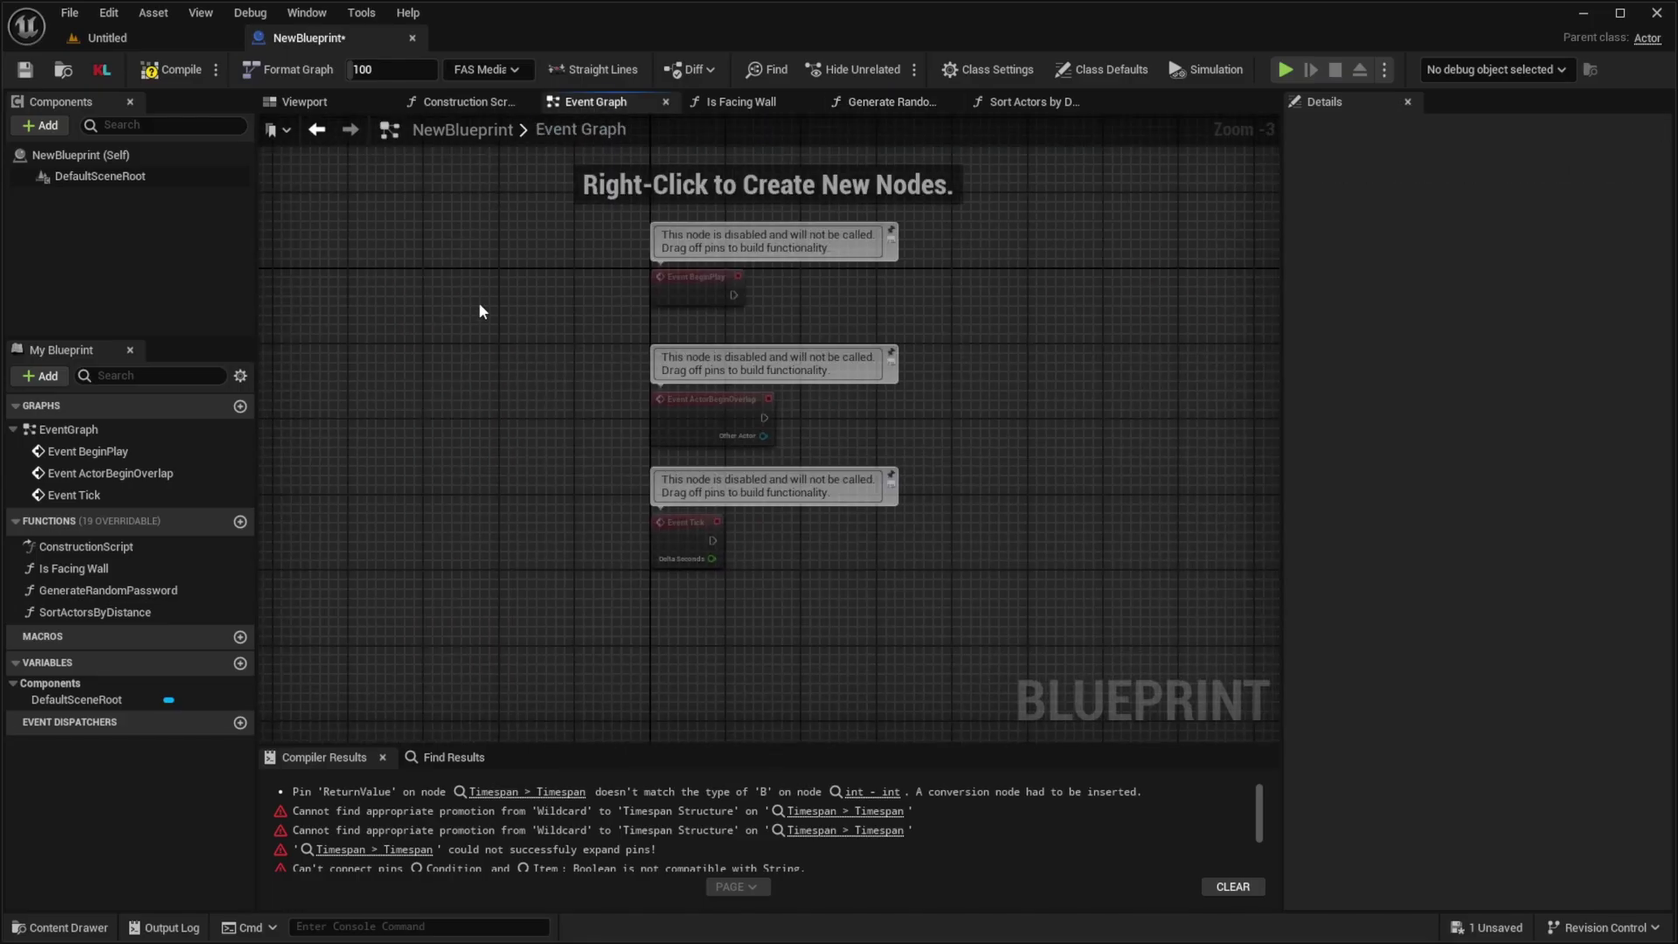
key(ctrl+a)
key(Delete)
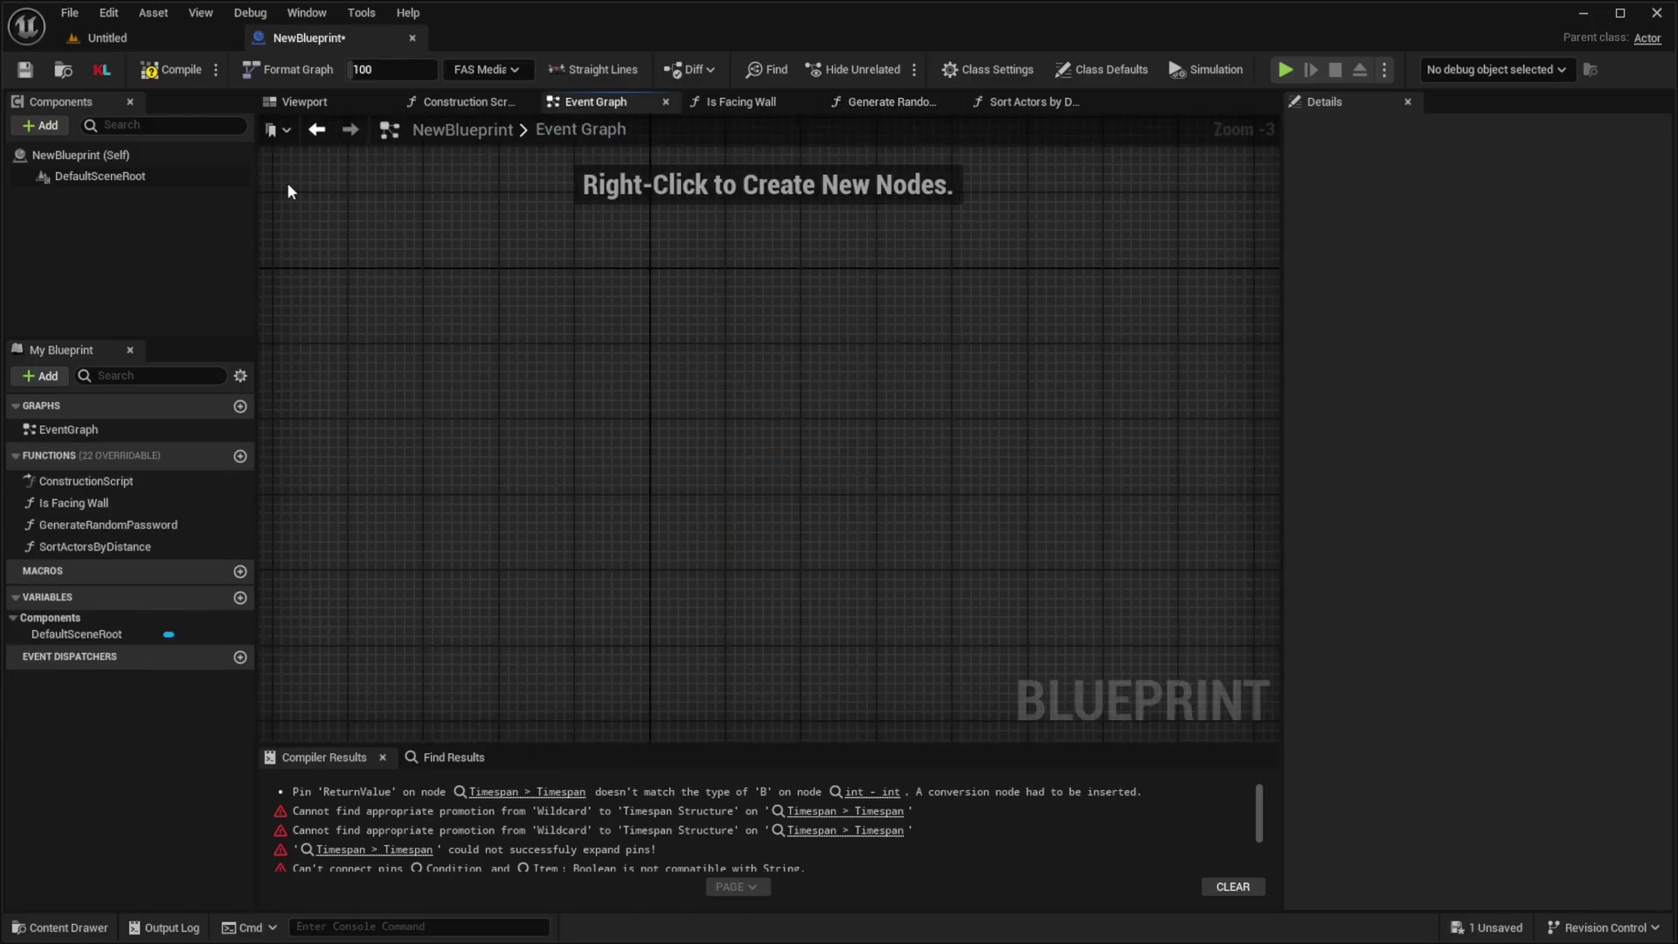
click(170, 69)
Step: Greet the AI chat with 'Hey', ask in a fresh conversation who created Unreal, then close it
click(101, 69)
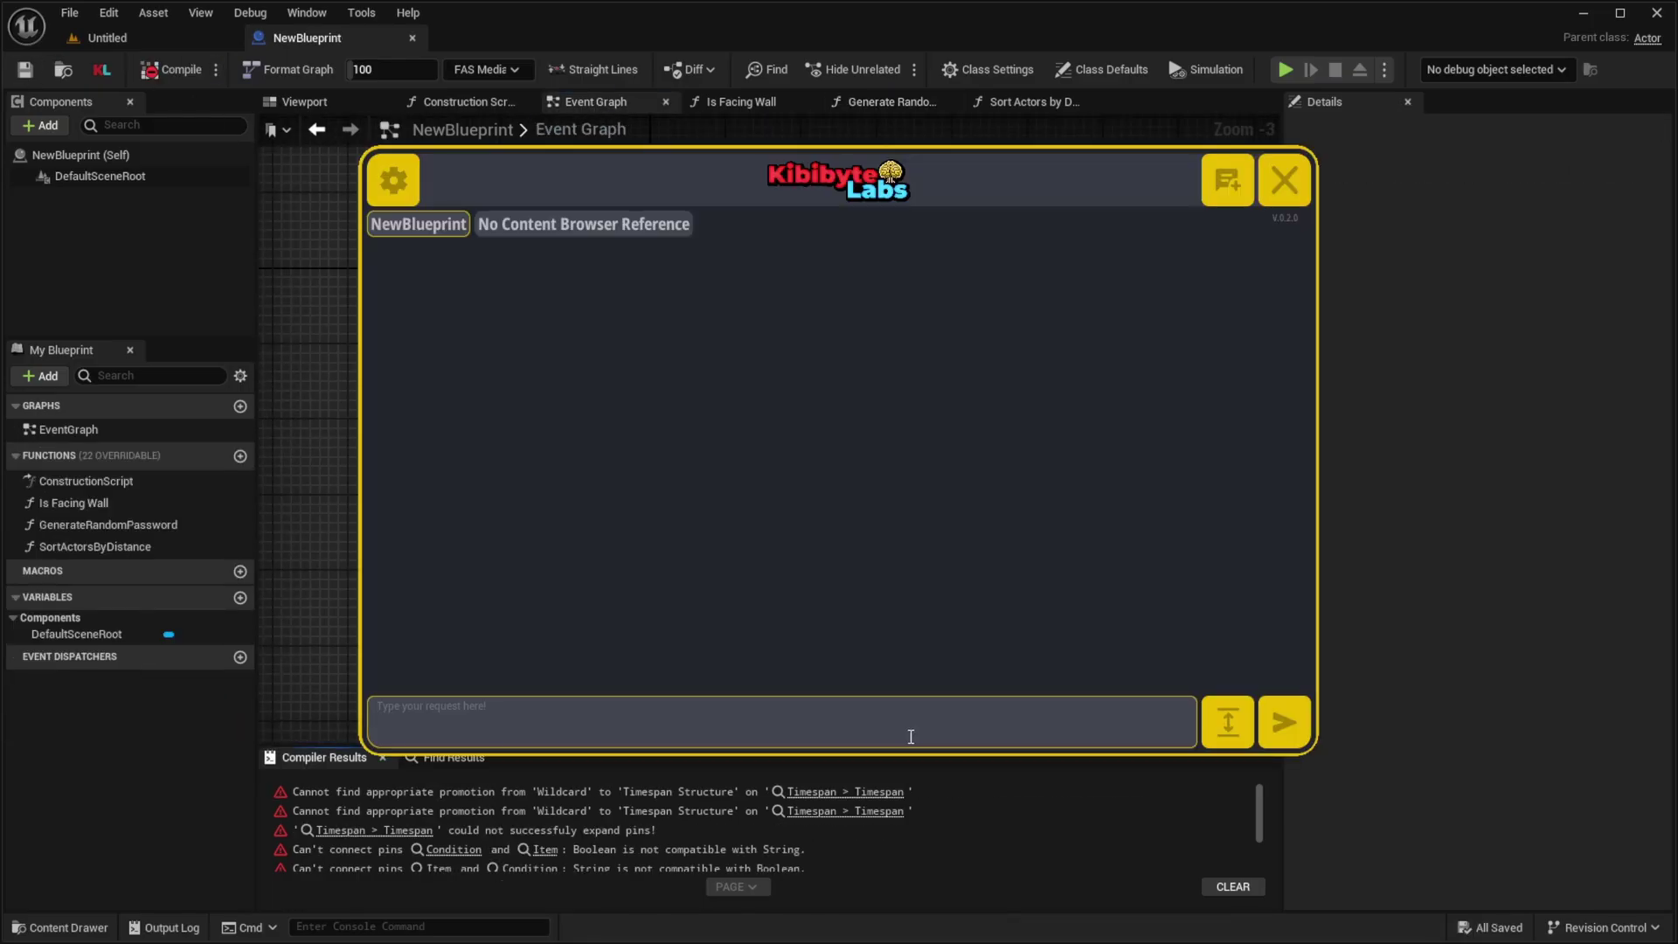
text(Hey)
key(Return)
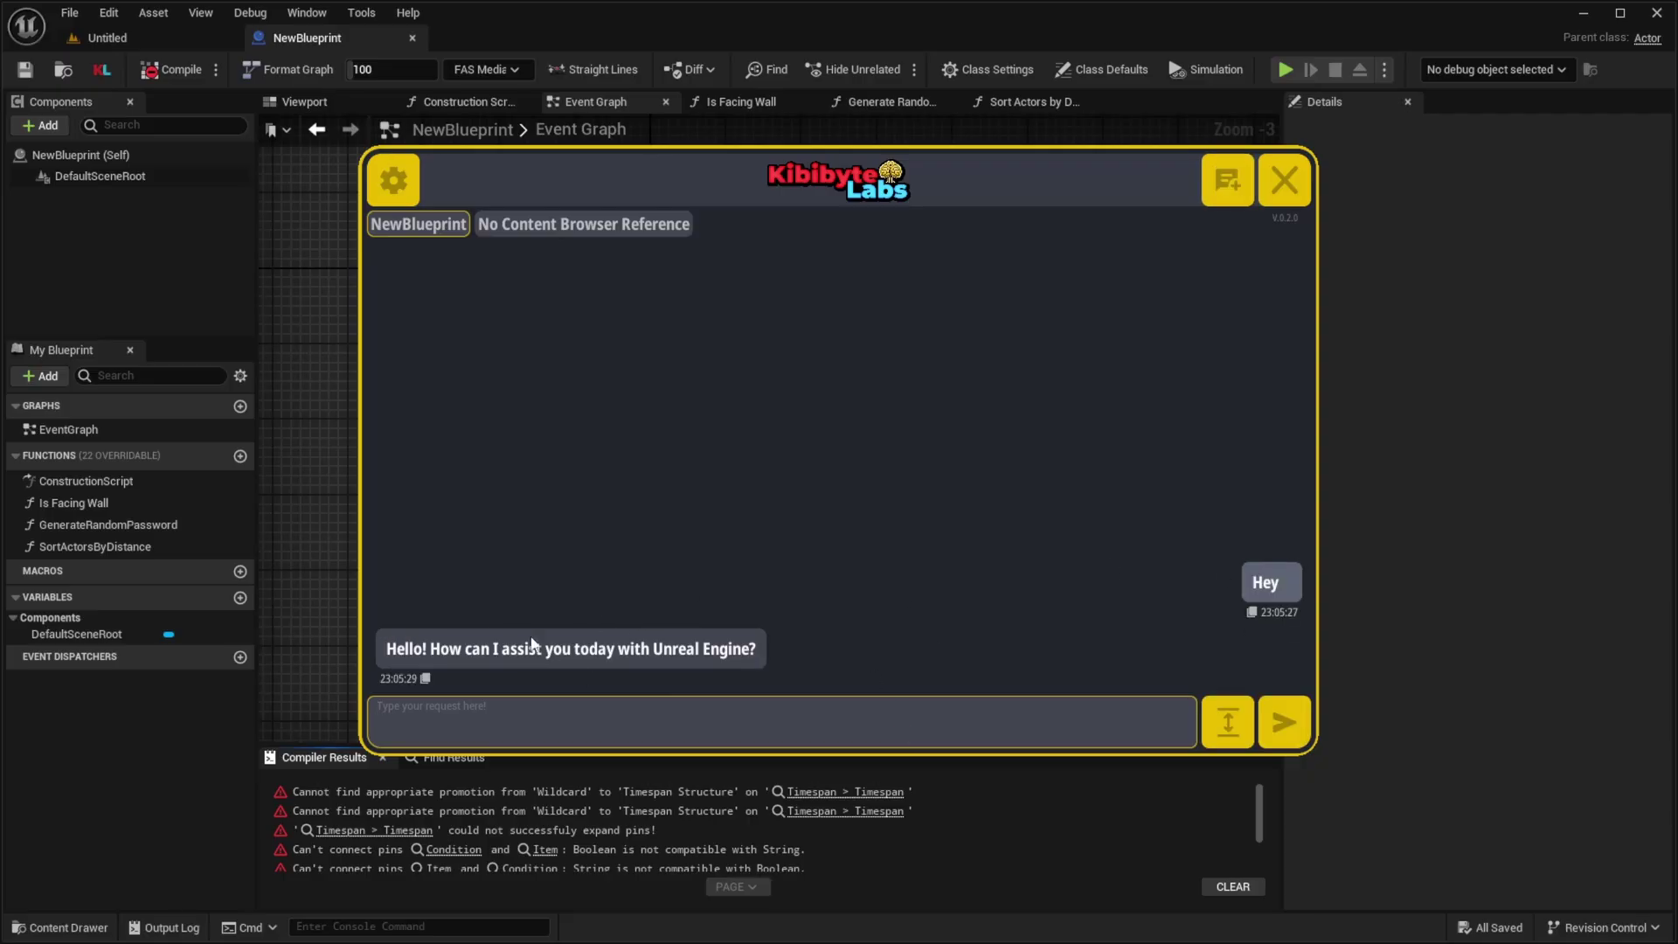
click(1227, 180)
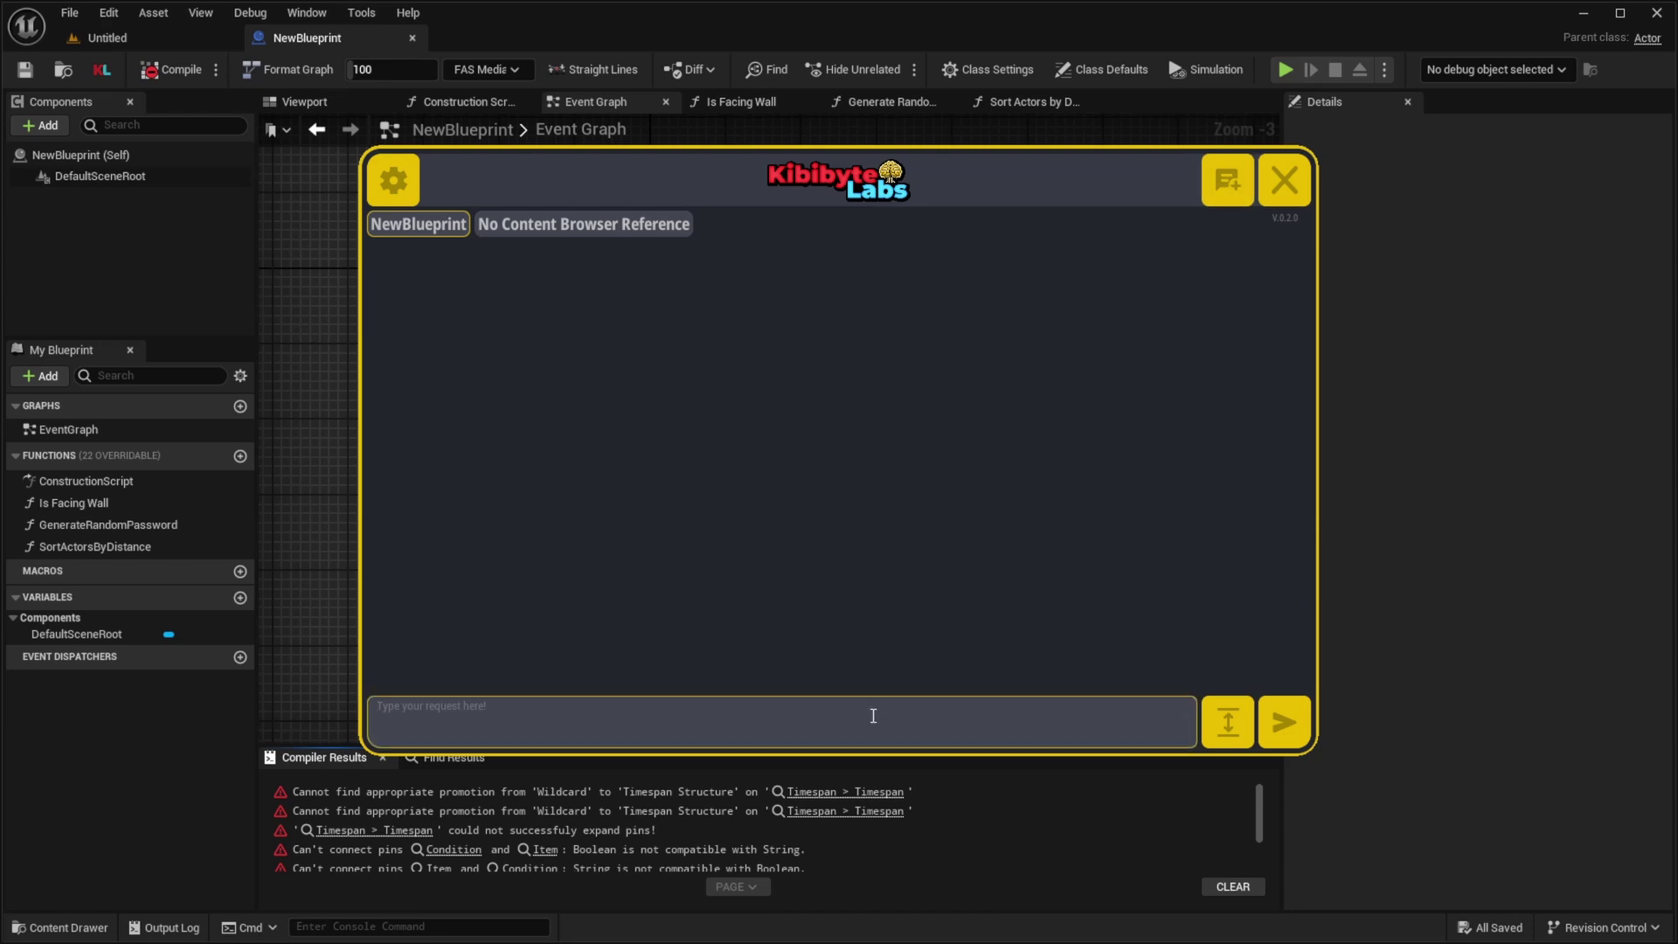
text(Wh)
key(Return)
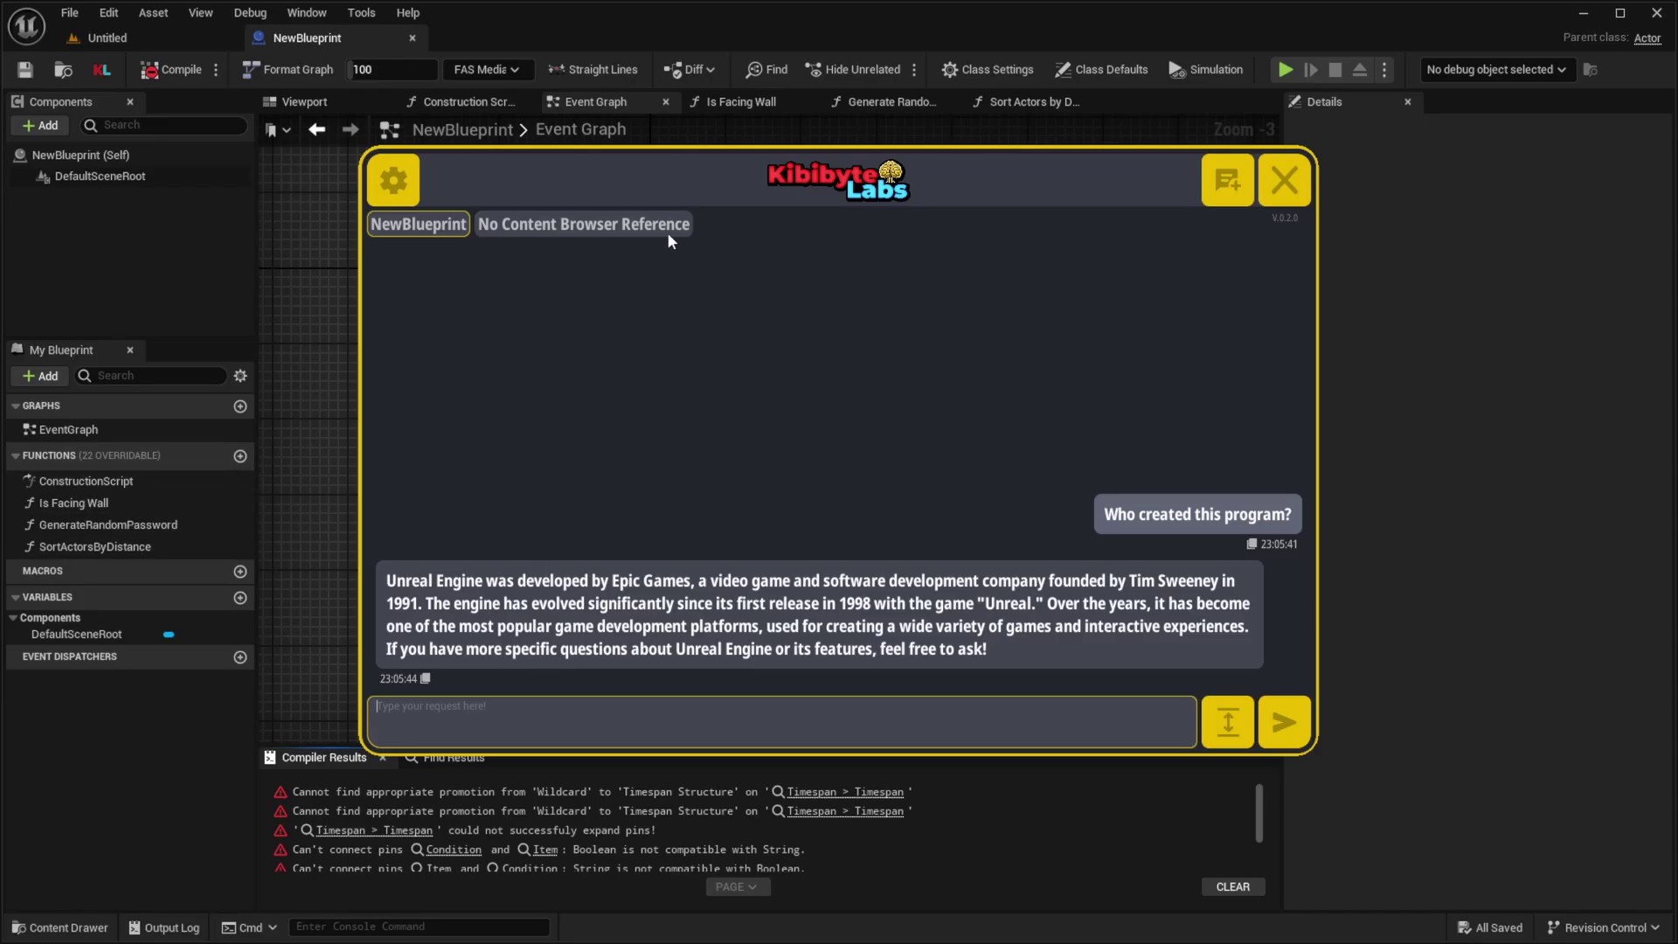
drag(1045, 194, 1565, 217)
click(1483, 232)
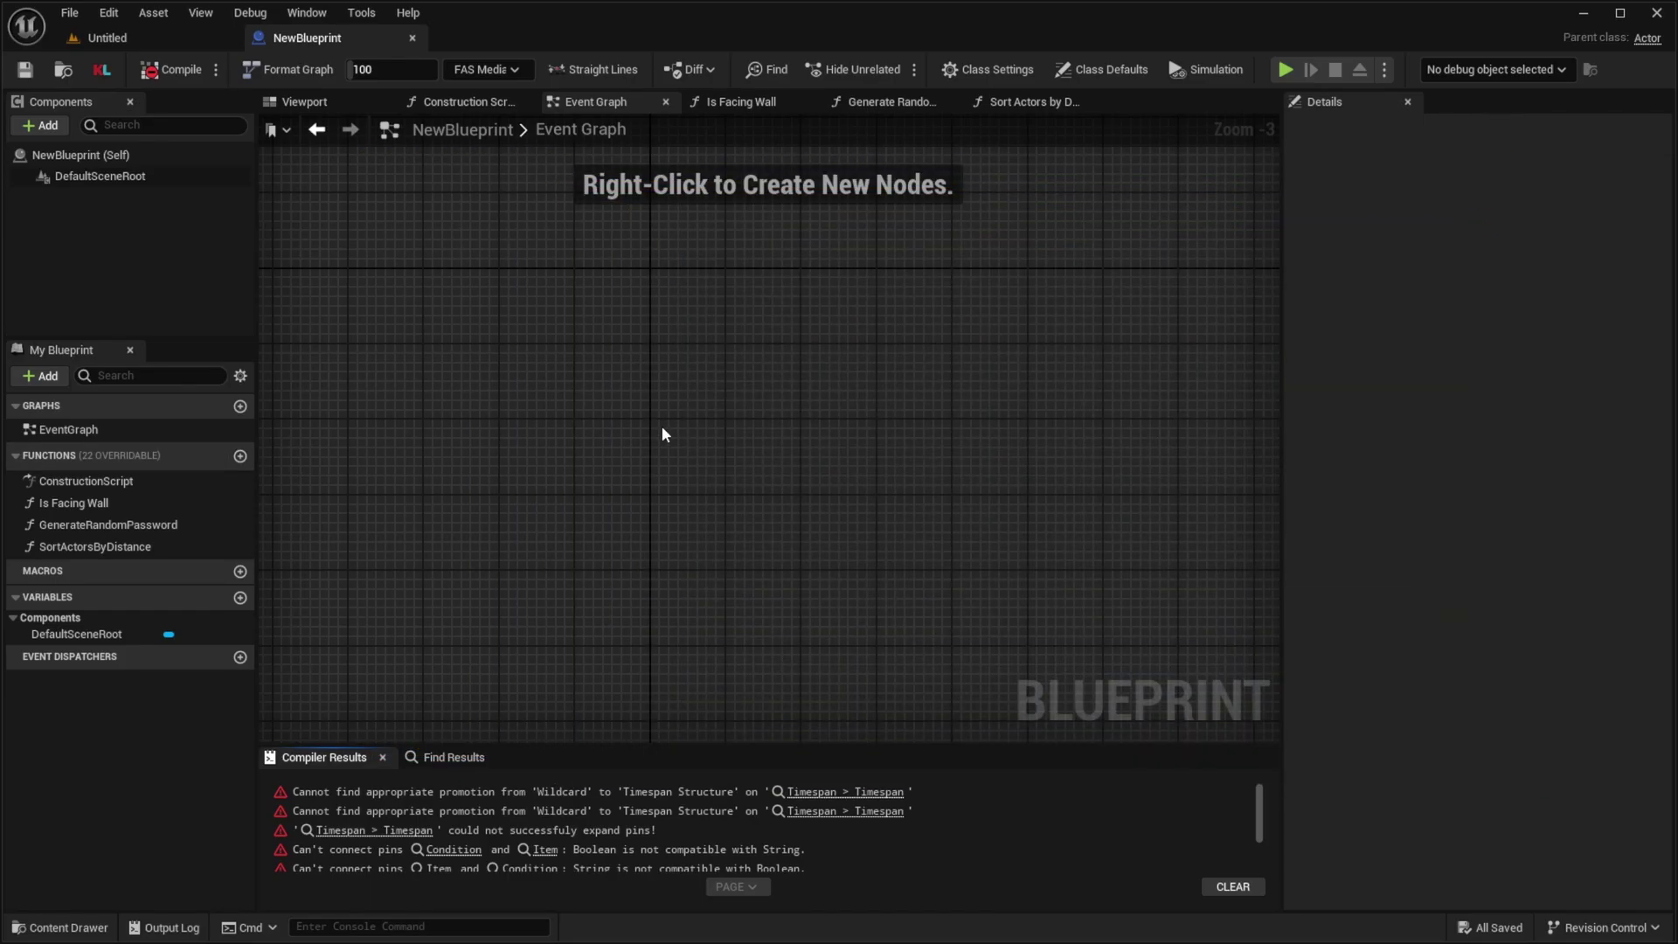
Step: Add an Animation Sharing Enabled node from the Animation Sharing category to the Event Graph
right_click(674, 453)
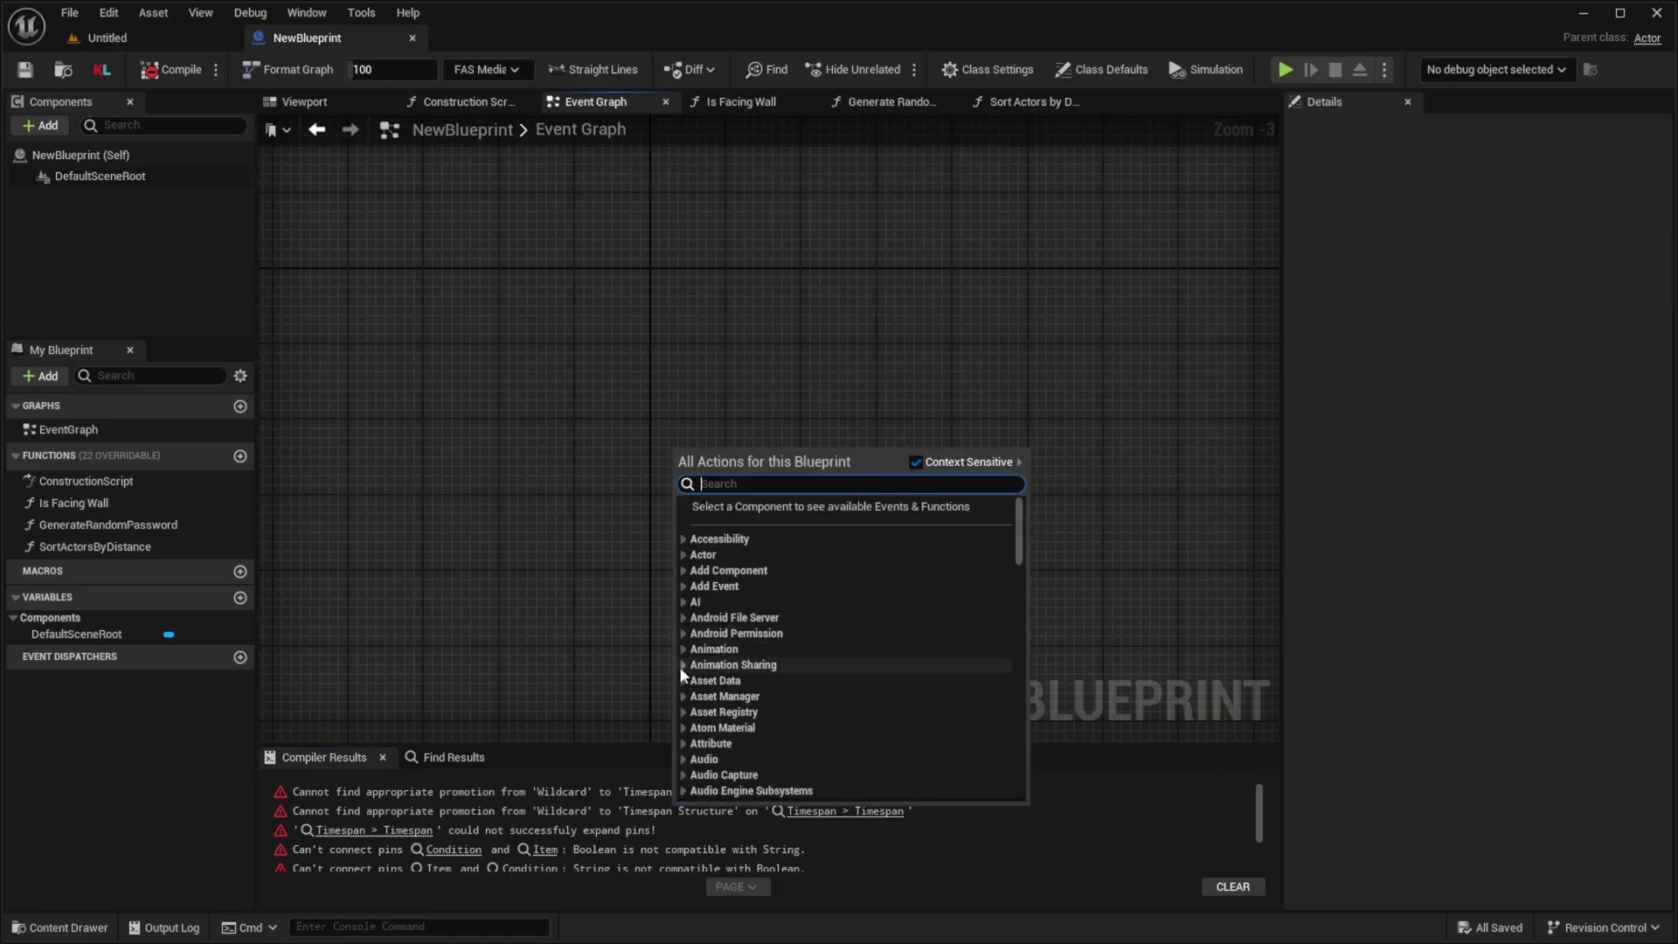
click(732, 664)
click(743, 682)
scroll(708, 491, up, 3)
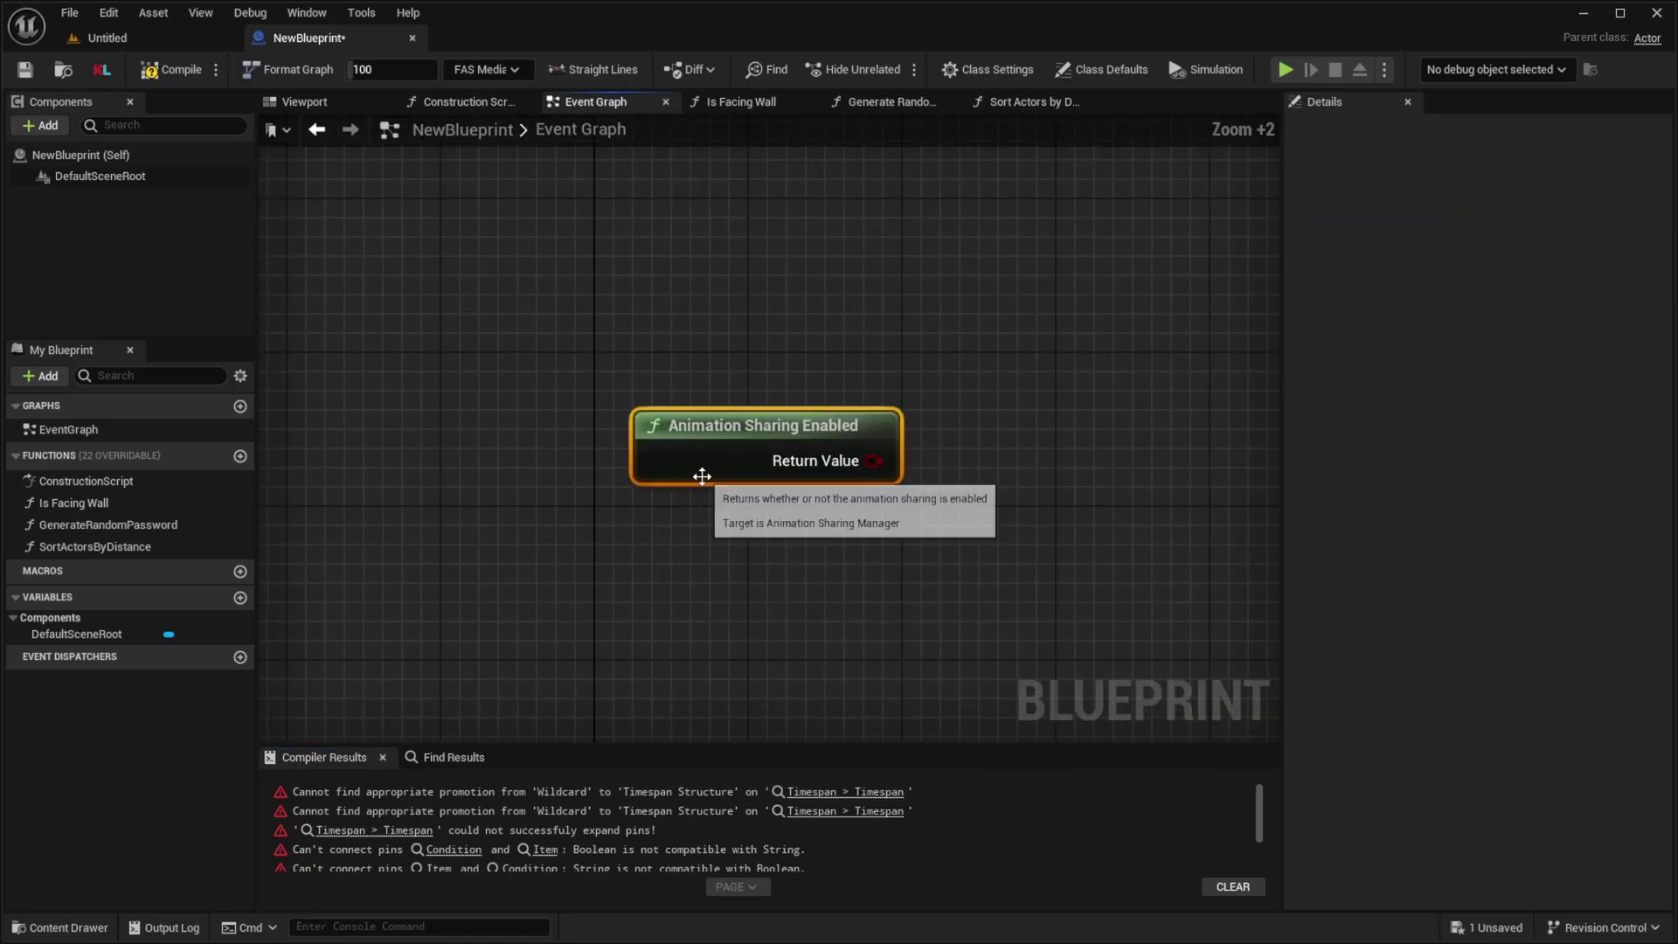
scroll(700, 476, up, 2)
Step: Have the AI assistant explain the Animation Sharing Enabled node, arranging the panel and node
right_click(636, 421)
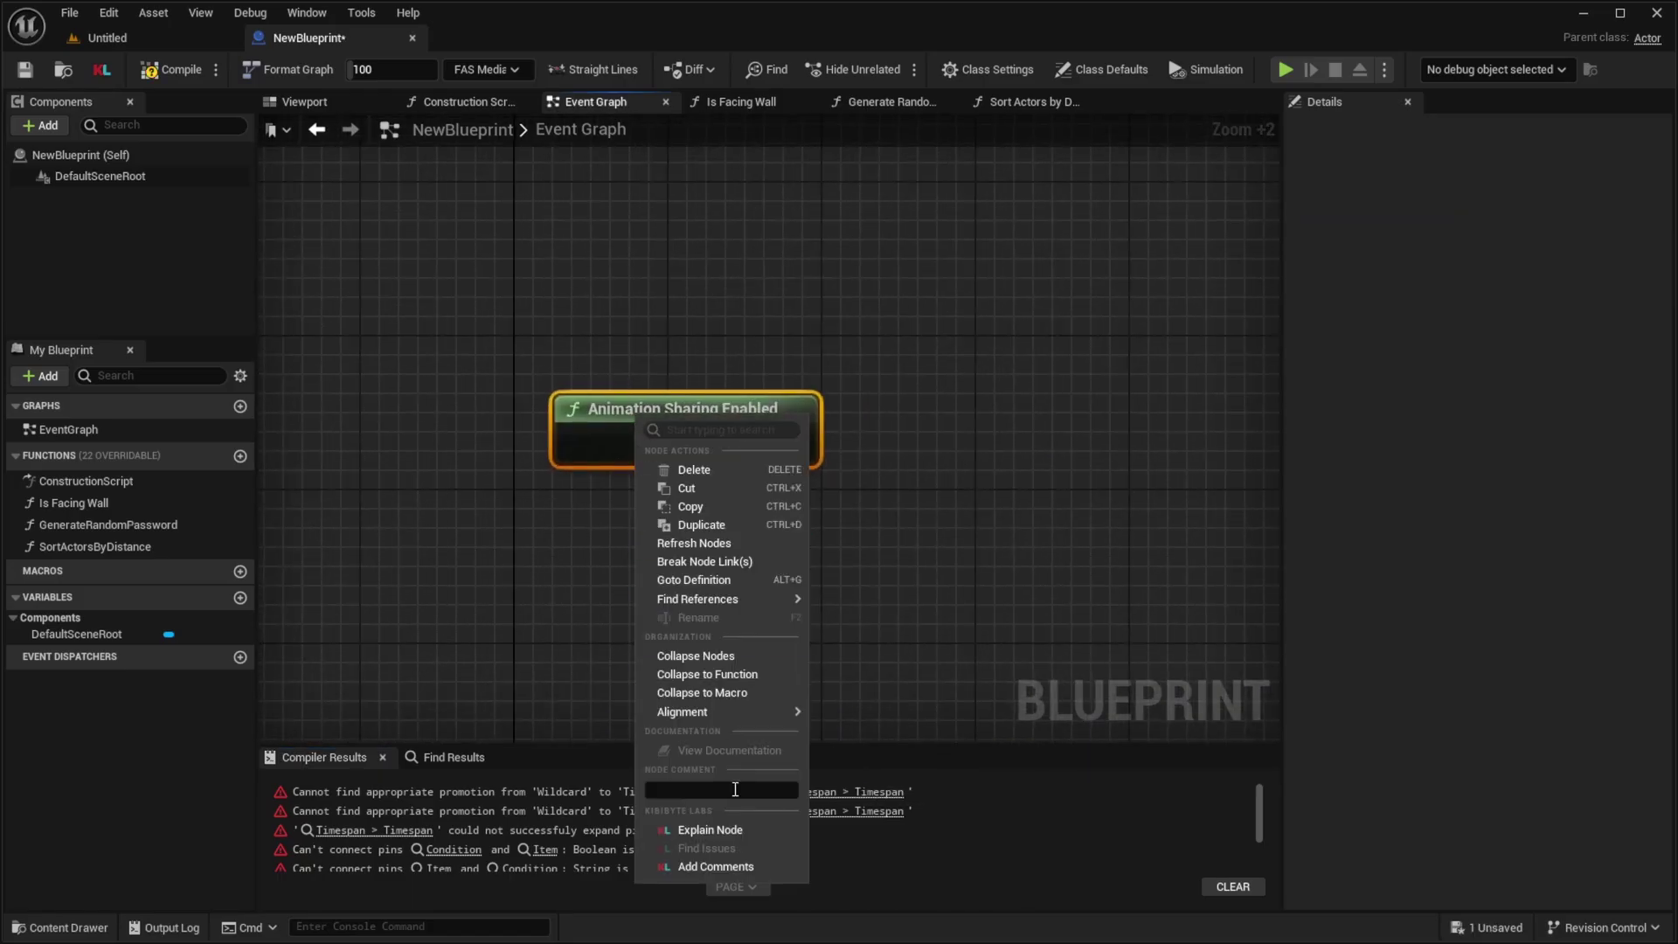
click(730, 829)
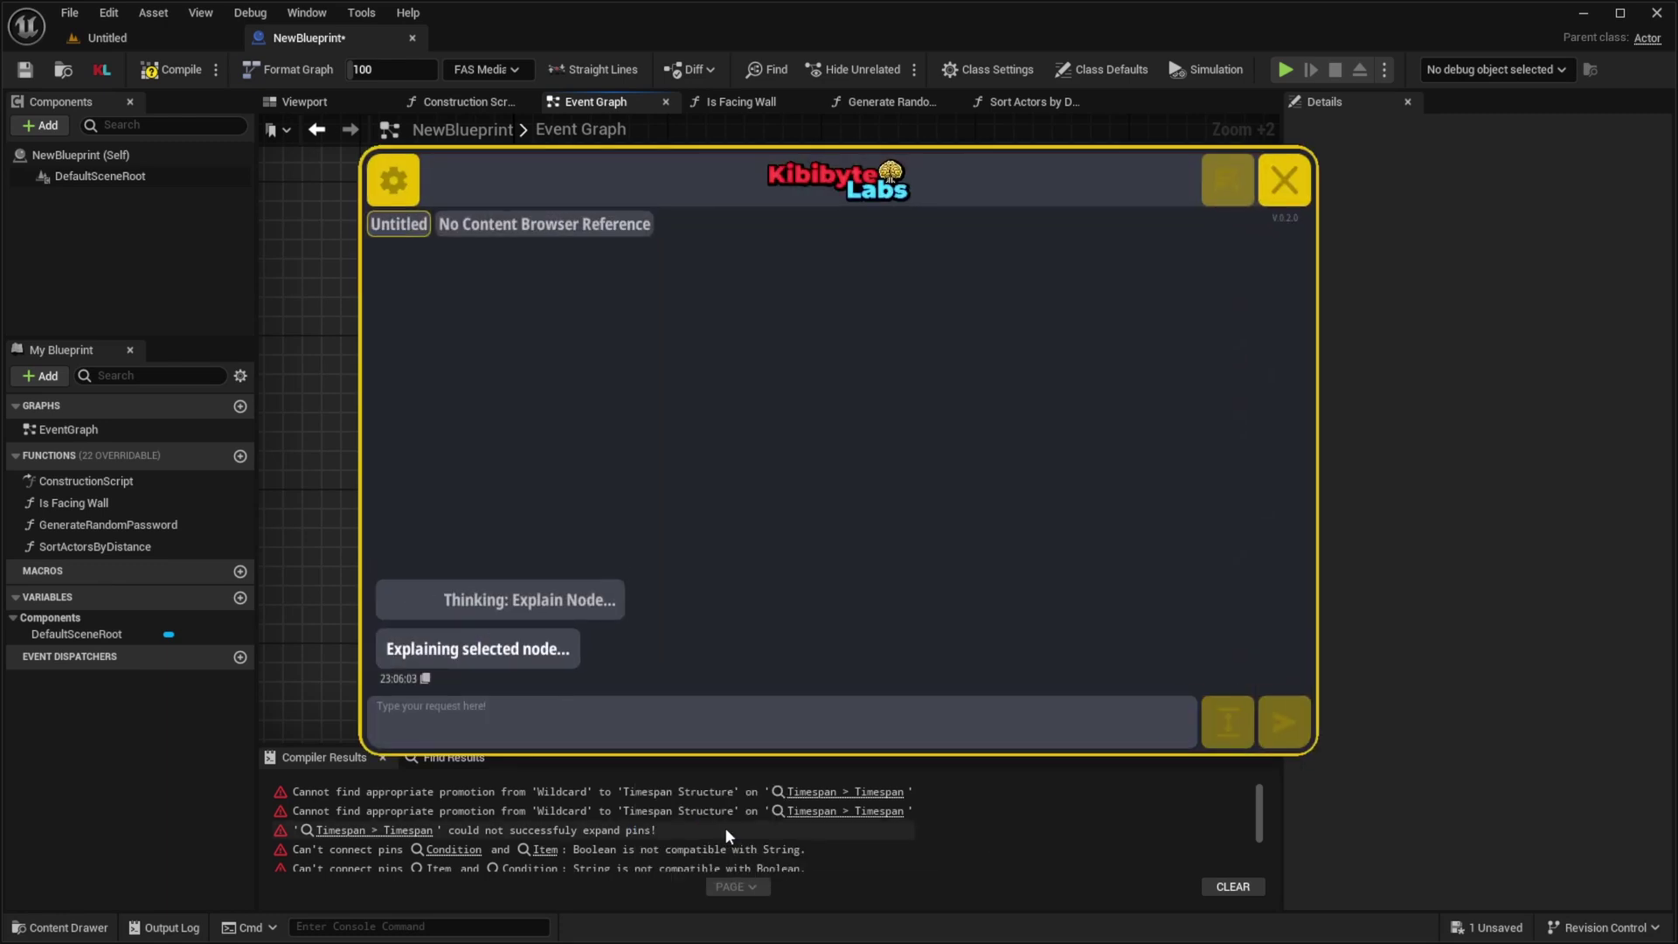
drag(796, 191, 1032, 232)
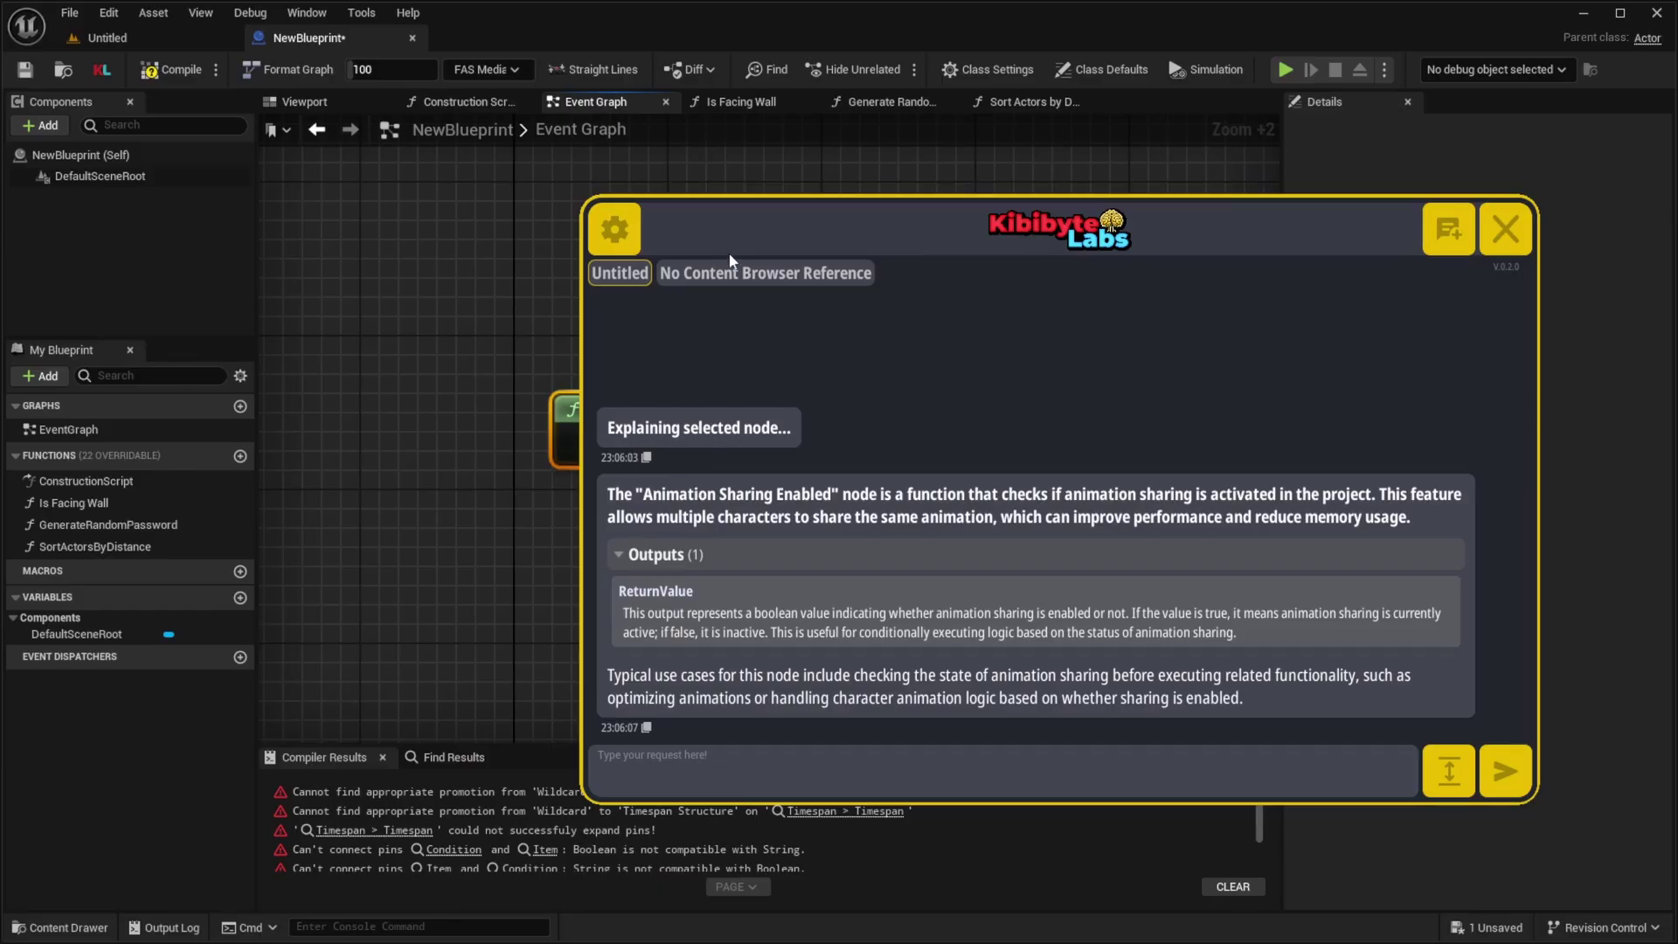
drag(739, 246, 794, 235)
drag(572, 441, 302, 361)
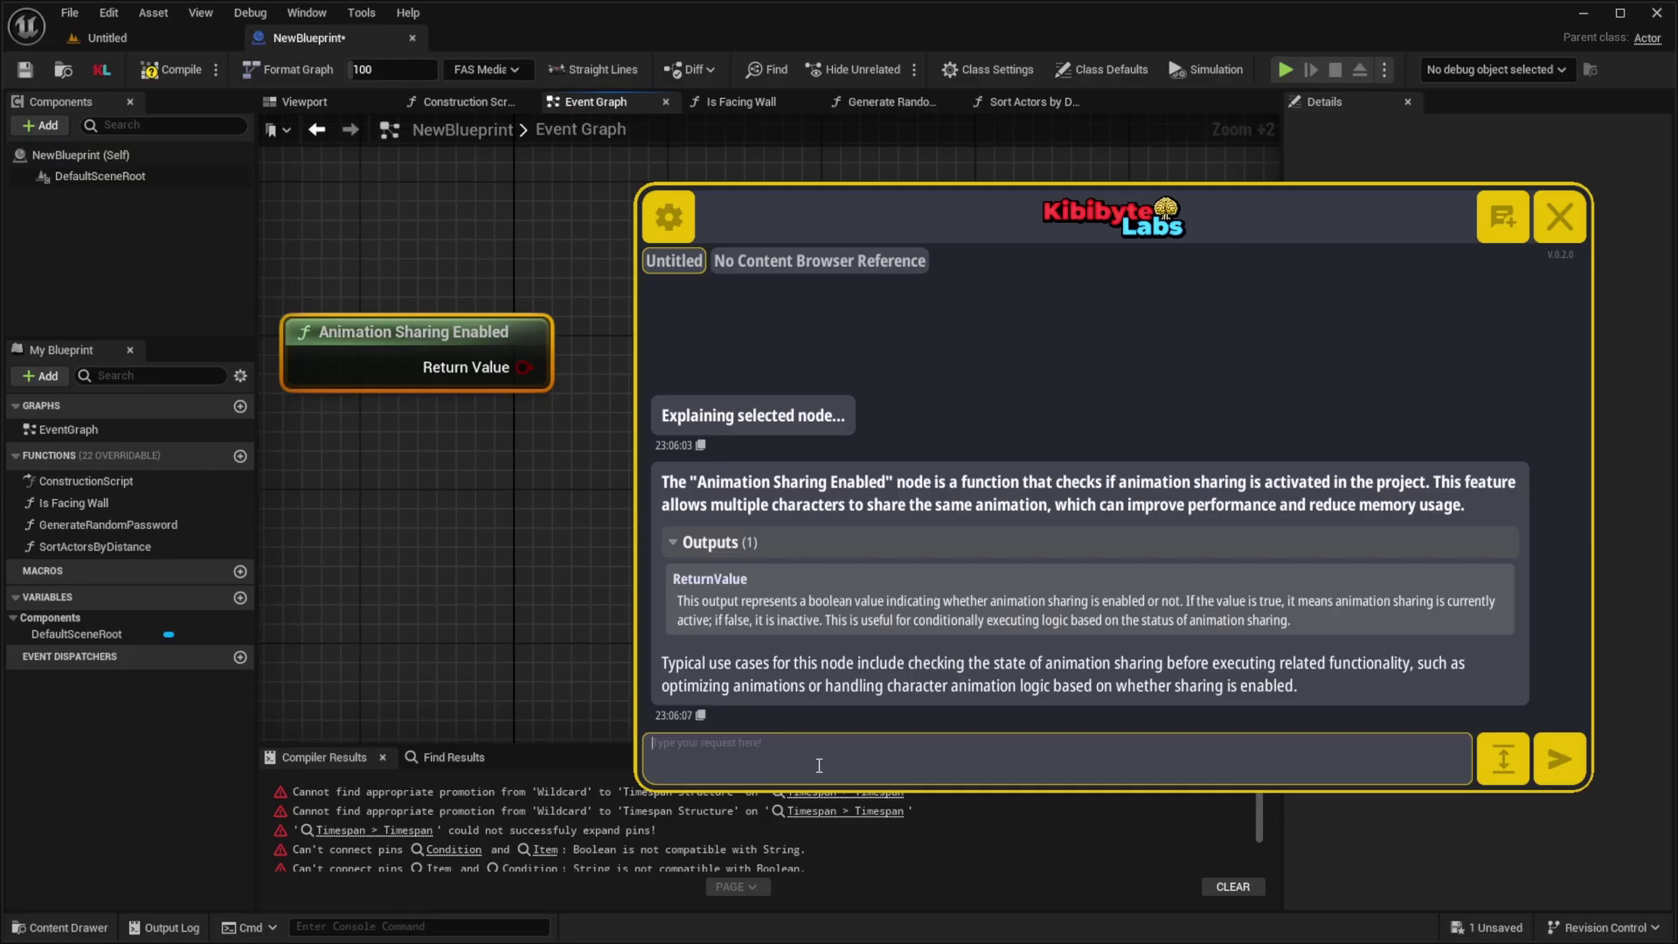
Step: Ask the assistant a follow-up question about what the node is used for and read the answer
text(What is this used for. Explain it further?)
key(Return)
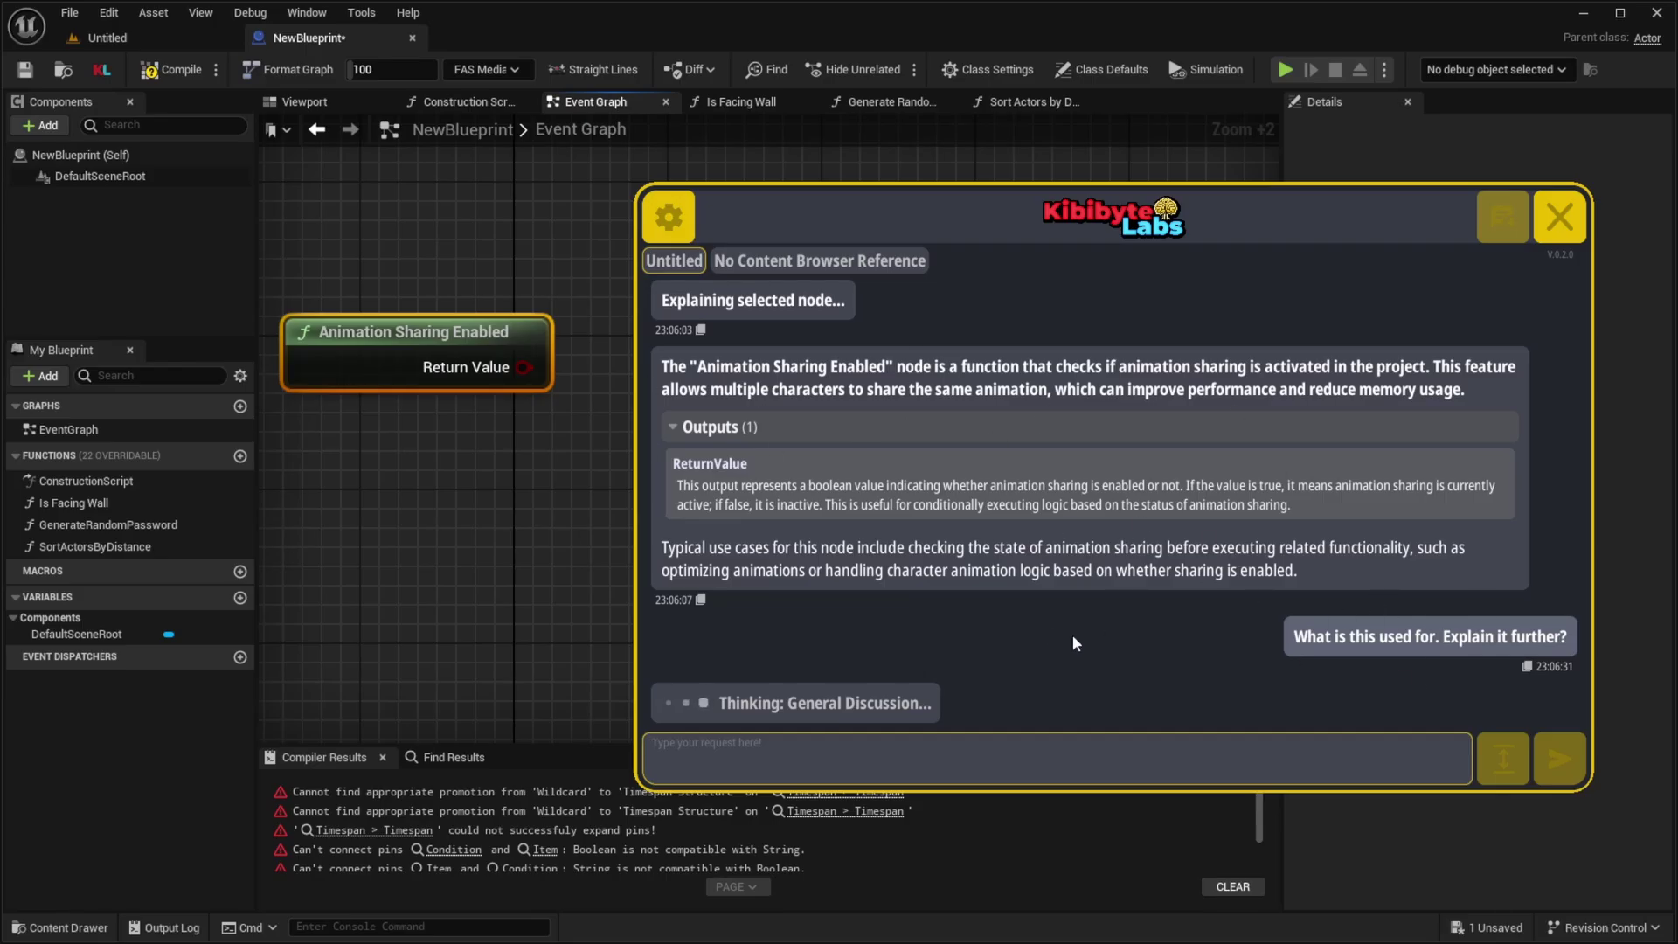
scroll(1001, 556, up, 6)
scroll(925, 546, up, 3)
scroll(935, 519, down, 3)
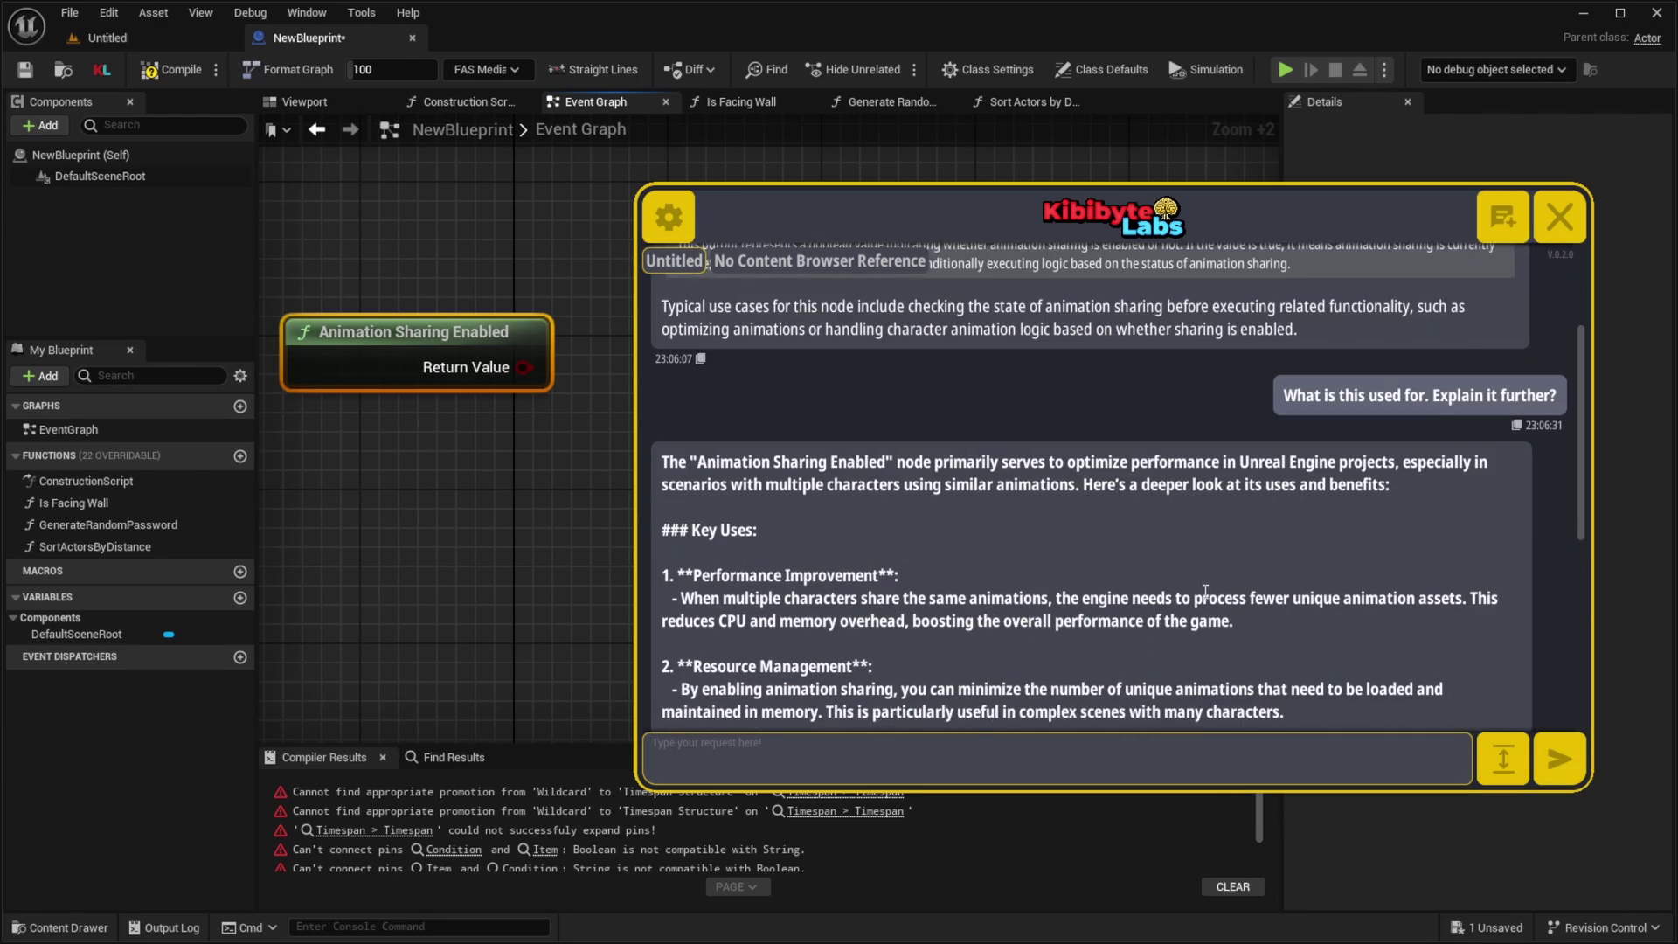
Step: Delete the node, start a new conversation asking to spawn all Actor-category nodes, and expand the 85-node list
click(1511, 228)
key(Delete)
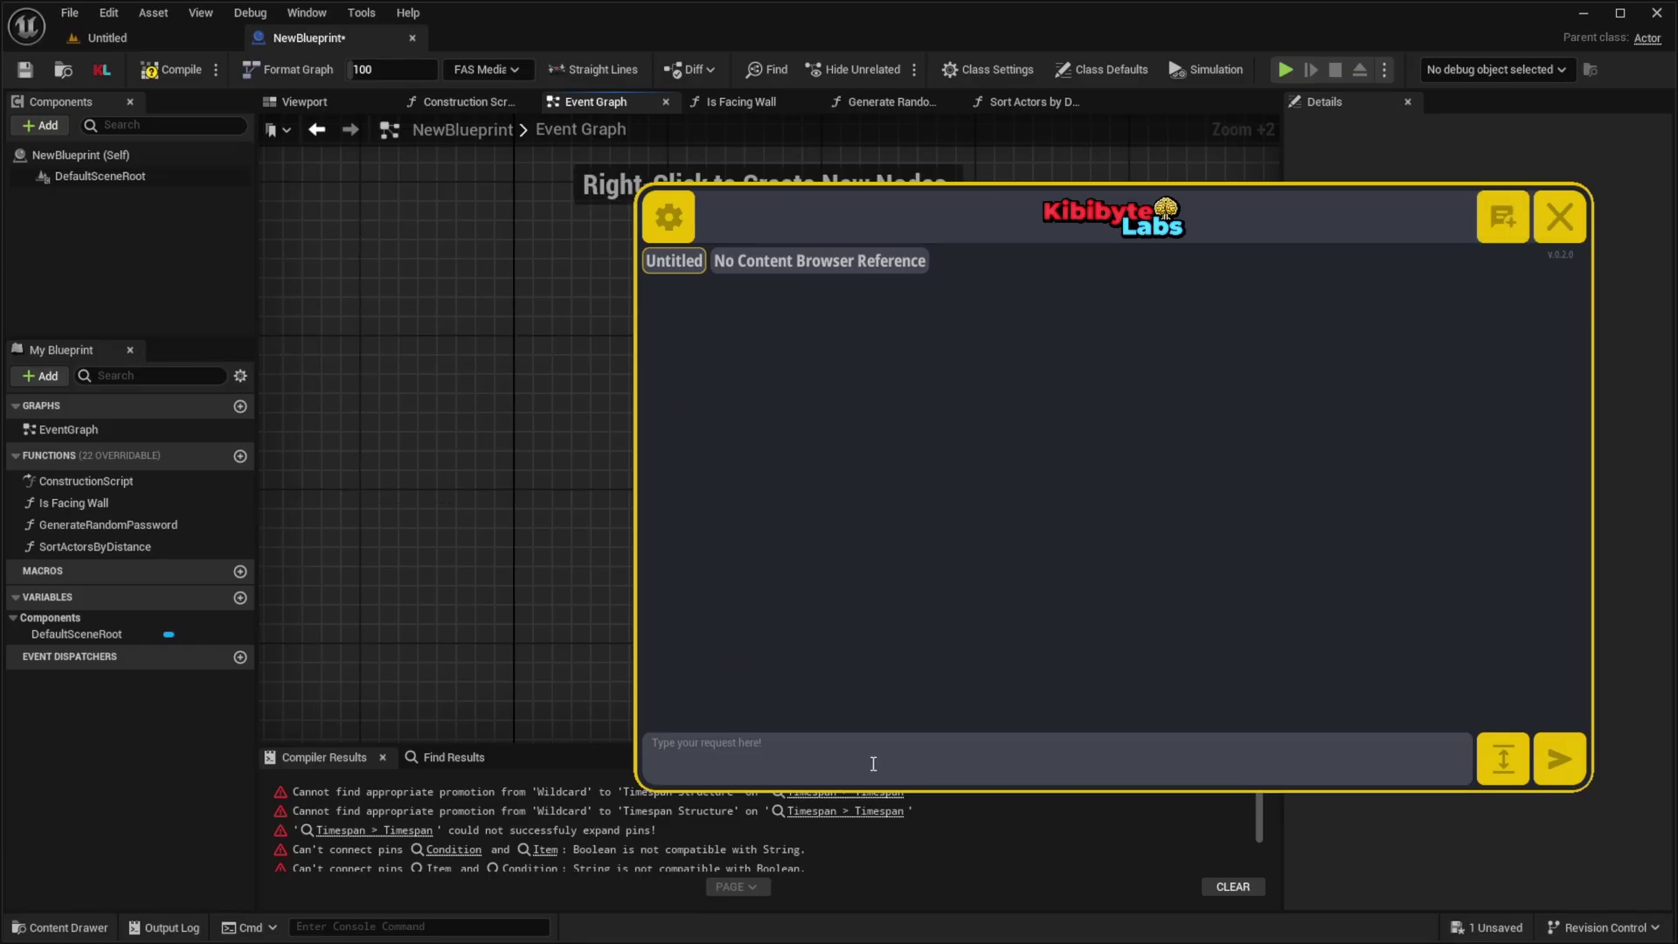
click(874, 766)
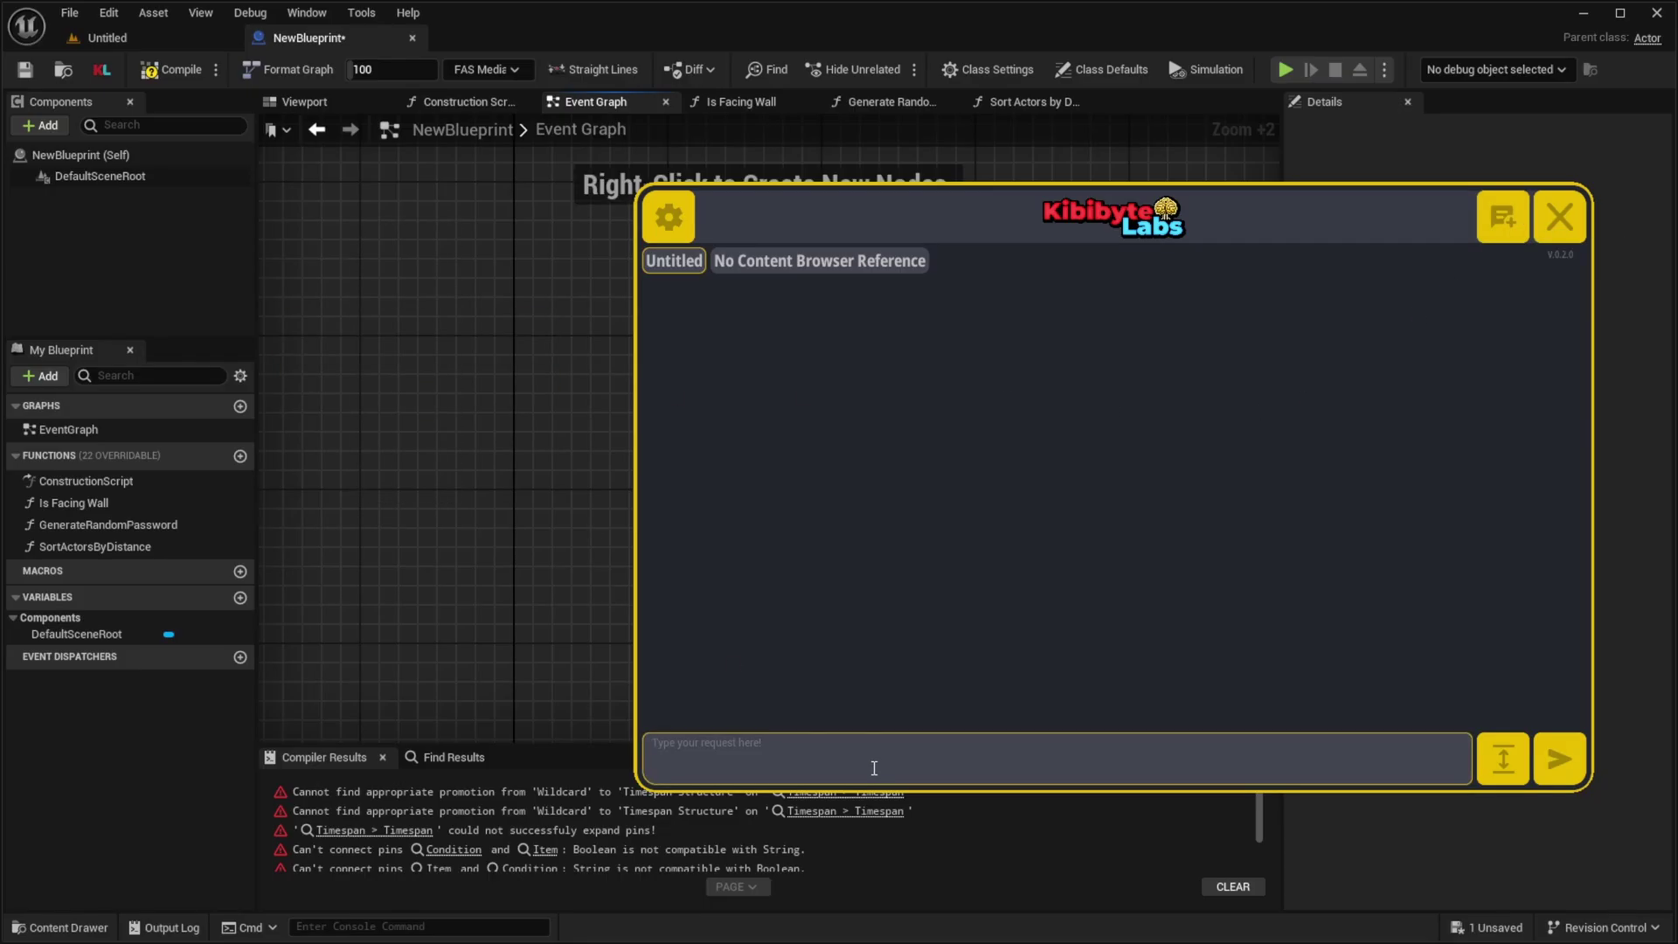
text(Spawn all nodes from the actor category)
key(Return)
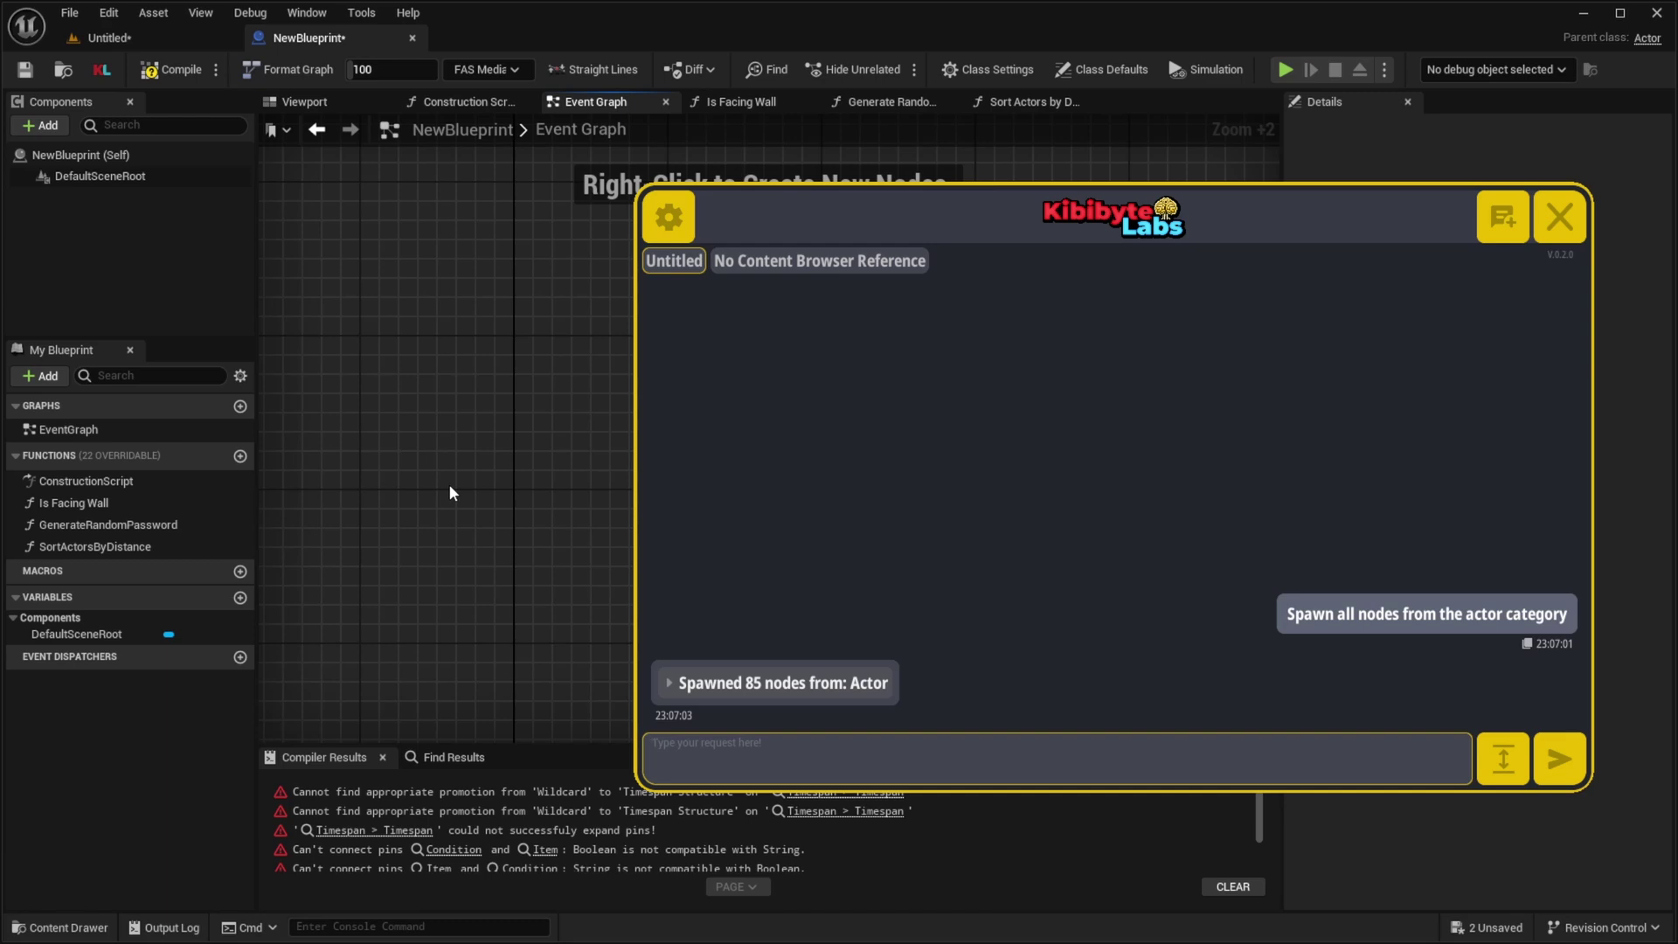
click(671, 692)
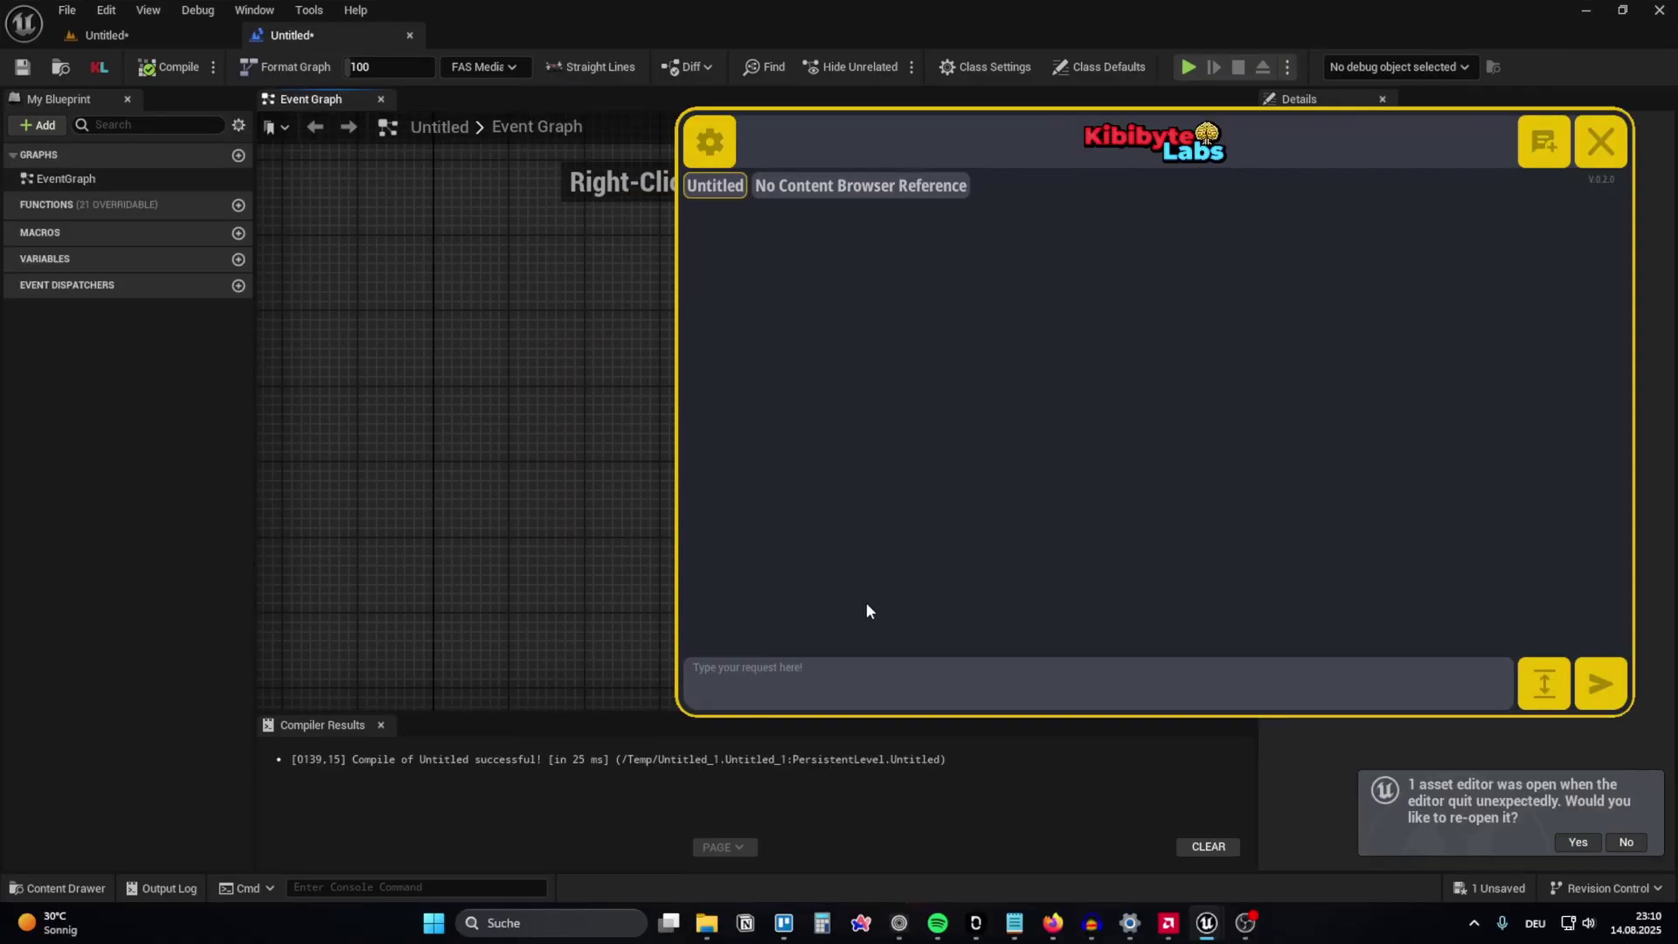
Step: Paste and resend the spawn-all-Actor-nodes request, then close the chat panel and pan to the node groups
click(868, 684)
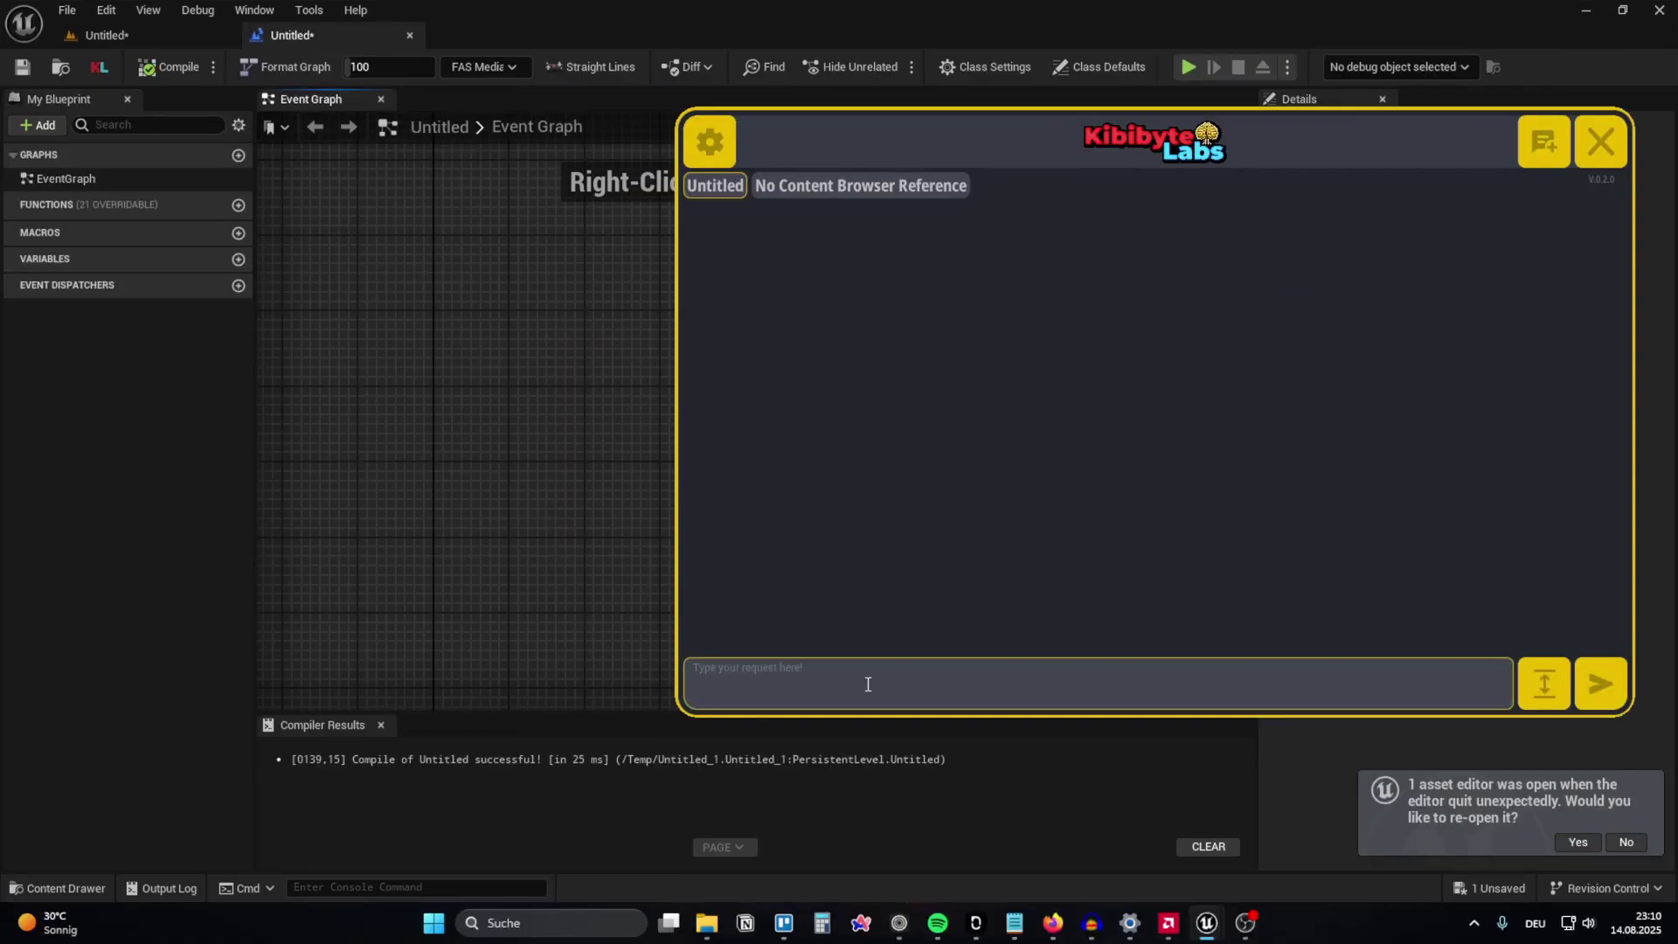
text(spawn all nodes from the actor category)
click(1599, 683)
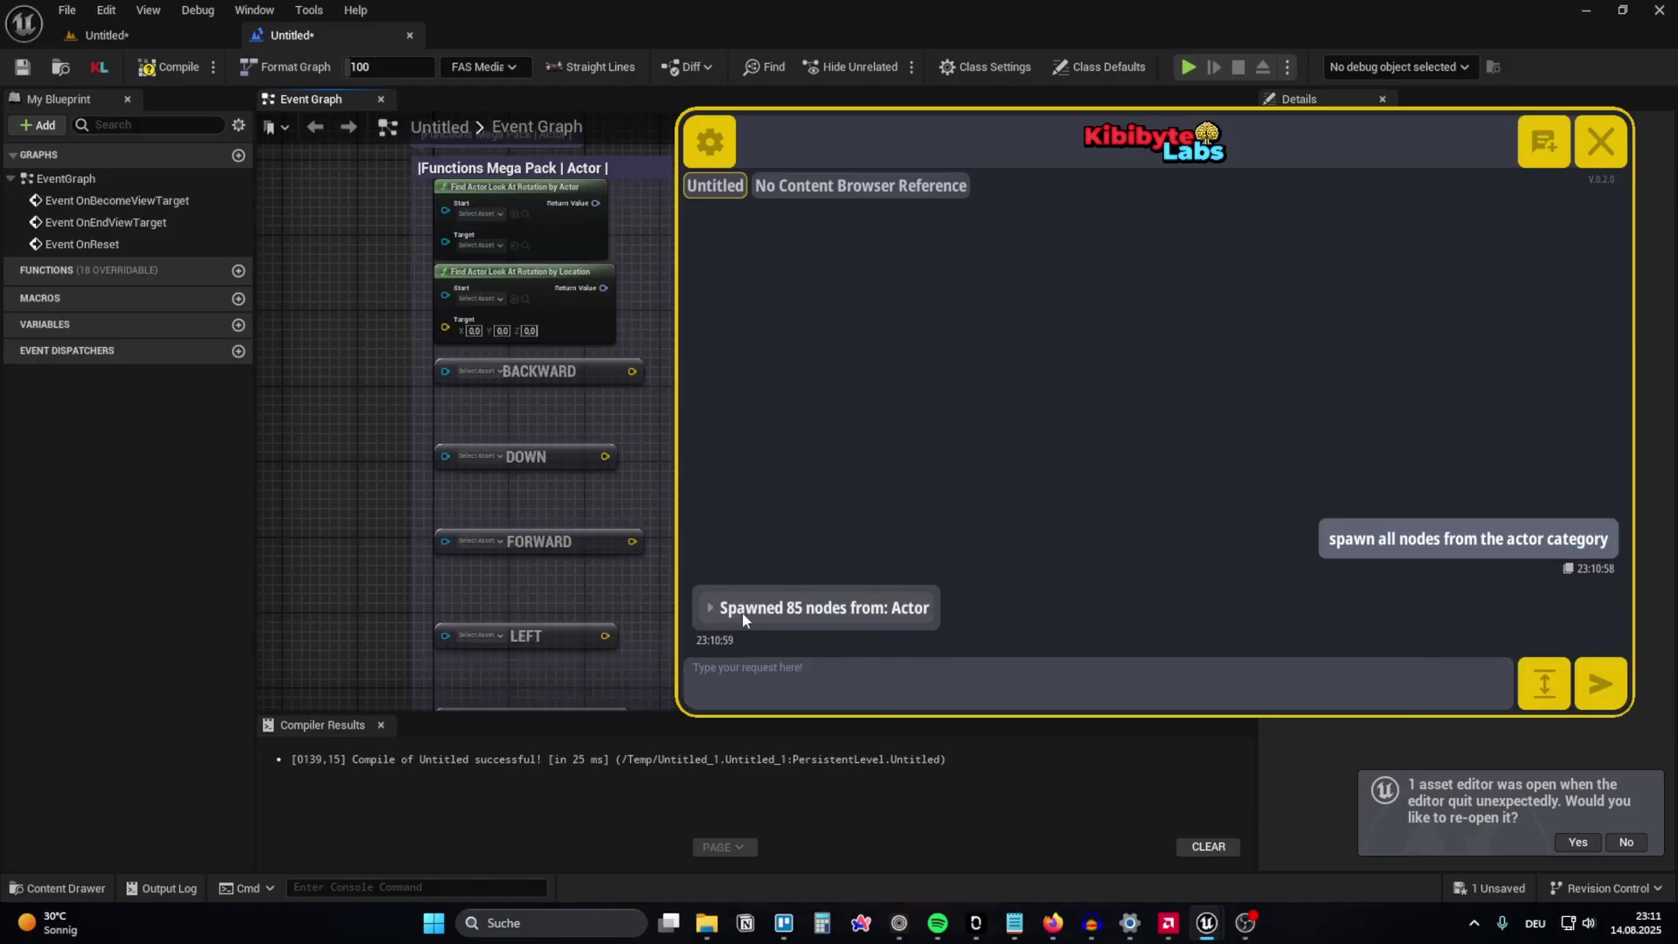
click(1537, 157)
scroll(798, 573, down, 12)
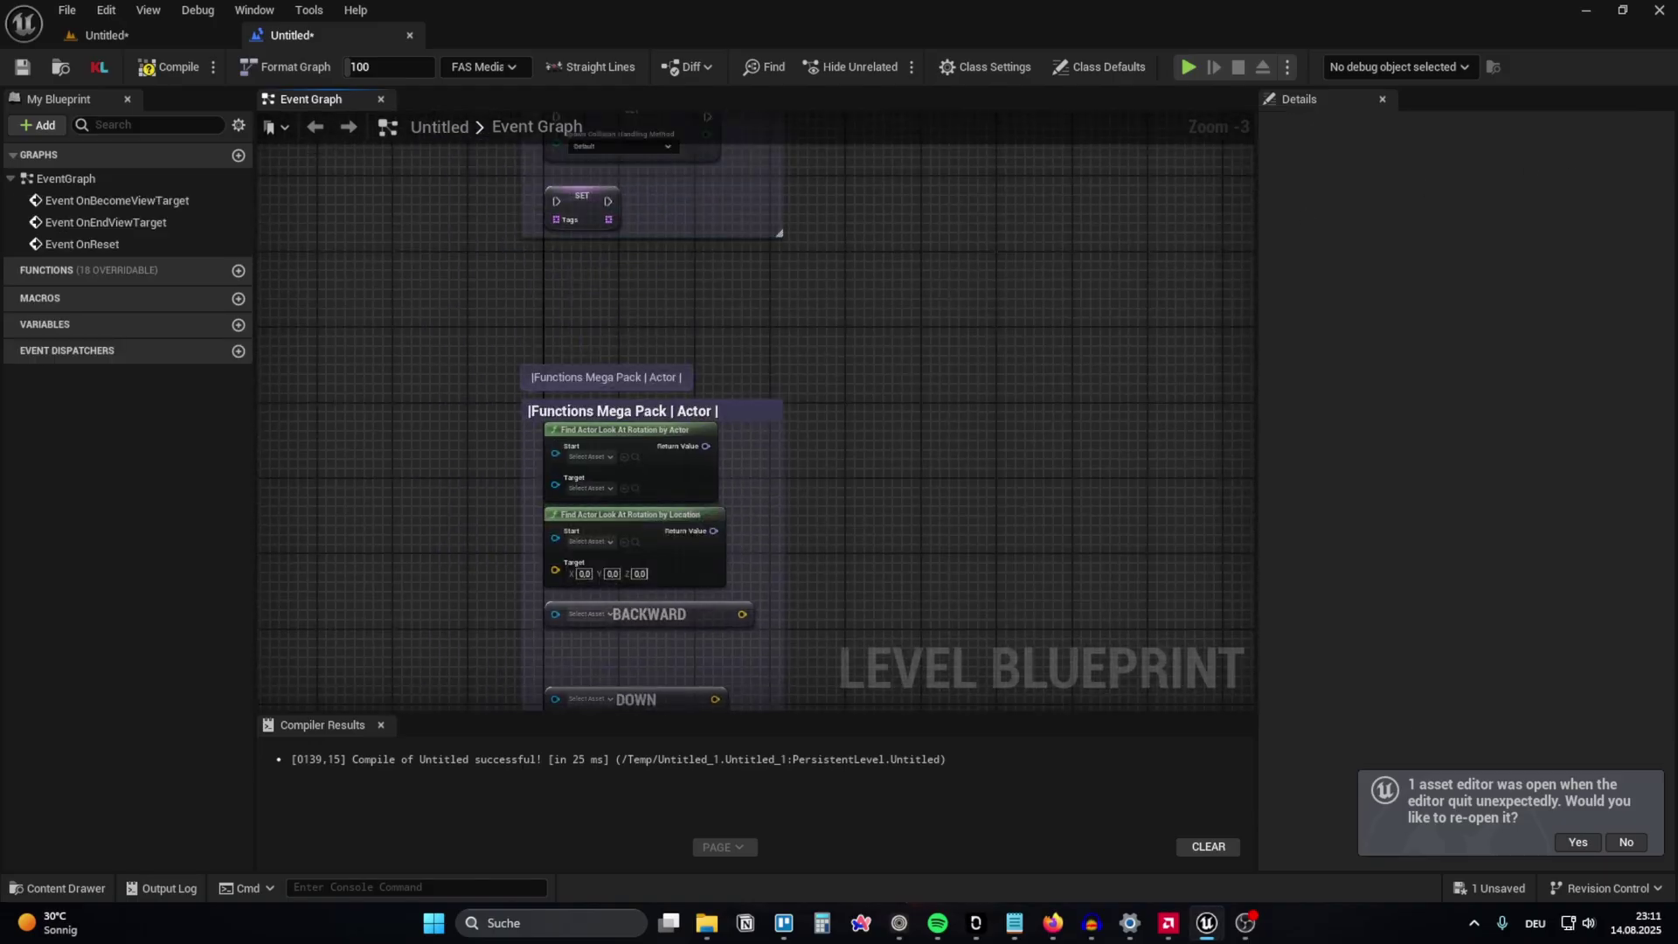
scroll(773, 475, up, 5)
right_drag(773, 476, 668, 257)
Step: Search the blueprint actions for 'actor', toggle the Tick category, then dismiss the list
right_click(667, 256)
text(actor)
scroll(727, 338, up, 3)
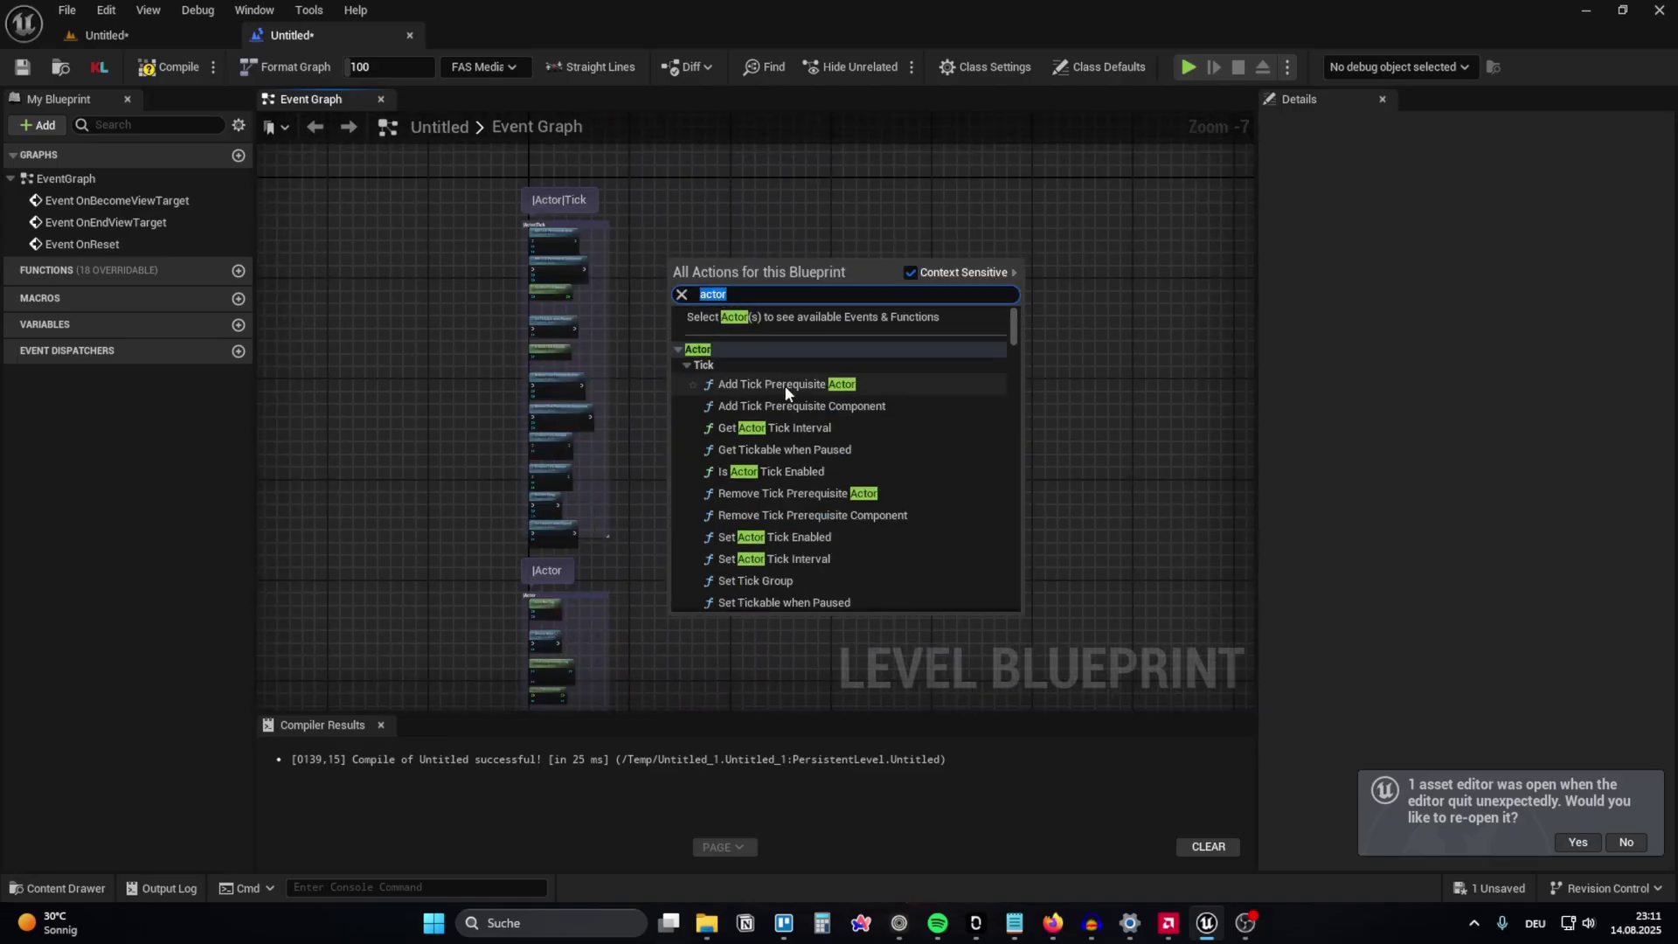
click(688, 365)
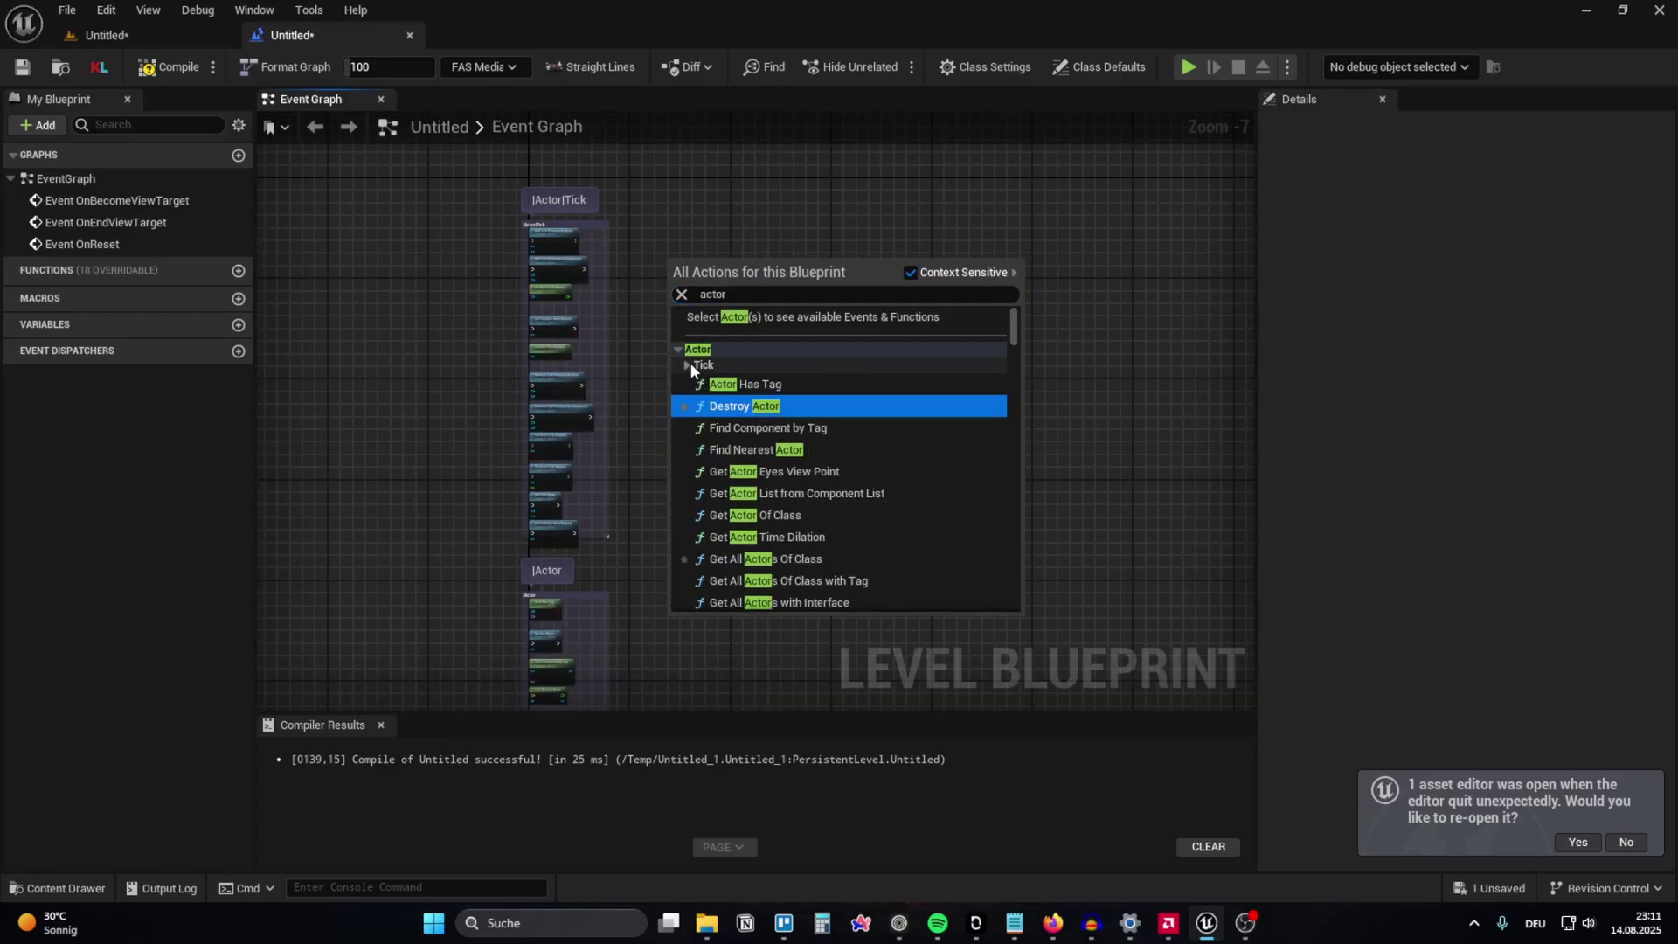
click(688, 364)
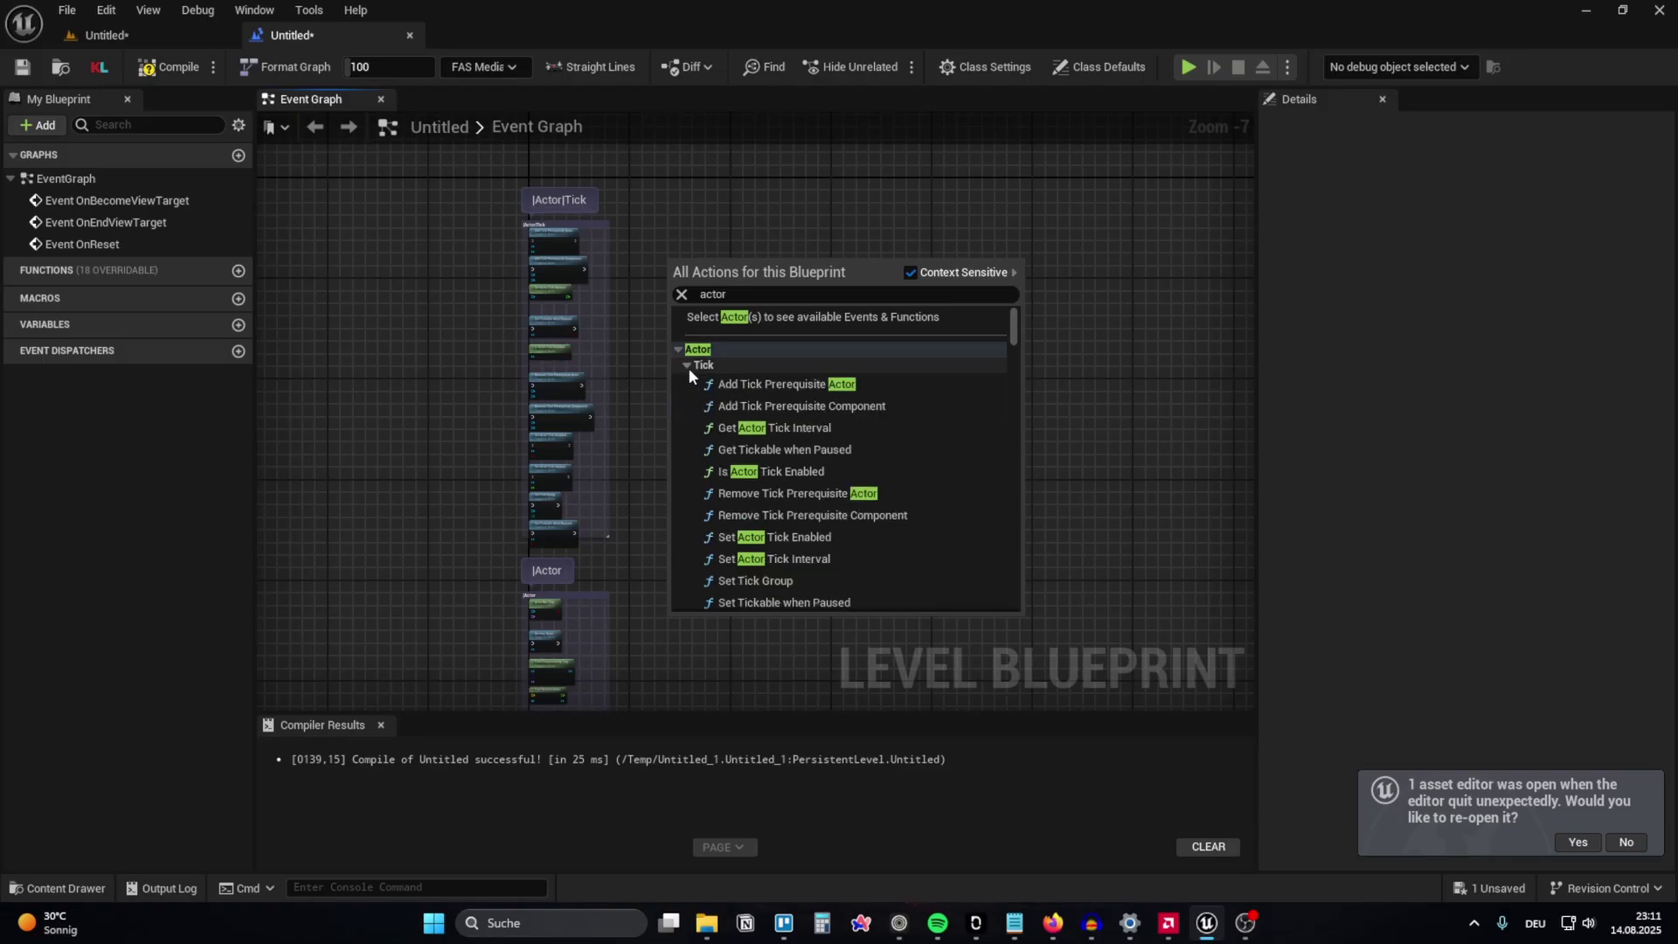
click(689, 367)
scroll(712, 423, down, 5)
scroll(743, 466, down, 2)
click(743, 551)
scroll(696, 341, up, 6)
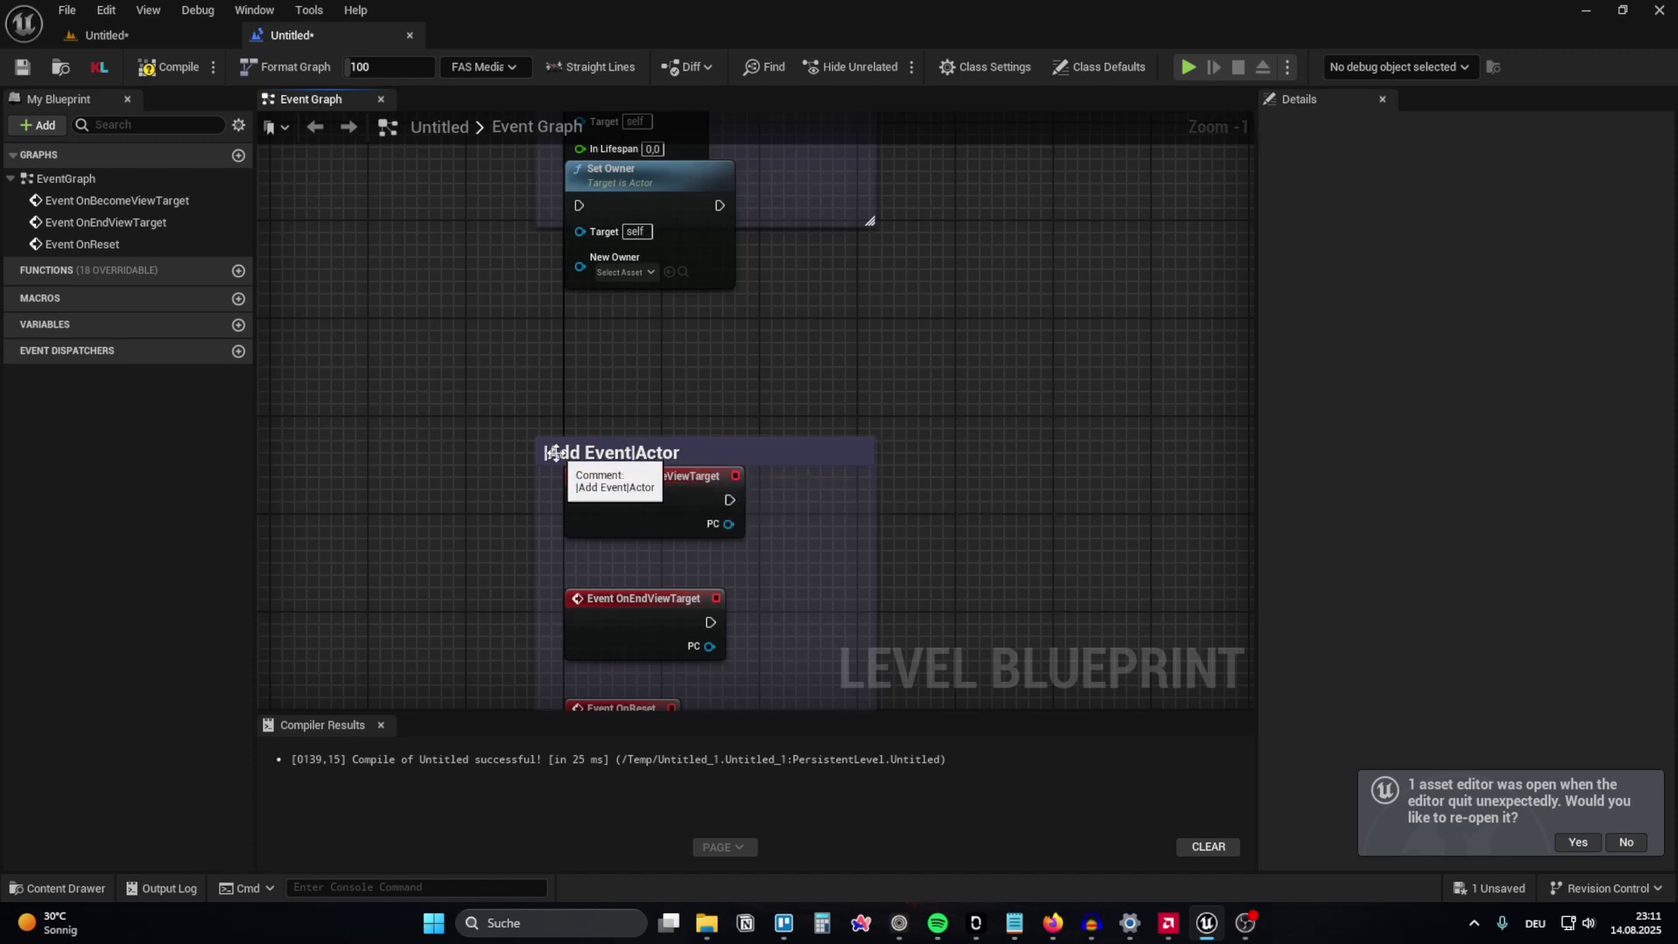
Step: Bring the Add Event|Actor group into view and select 'Actor' in its comment title
right_drag(554, 452, 498, 280)
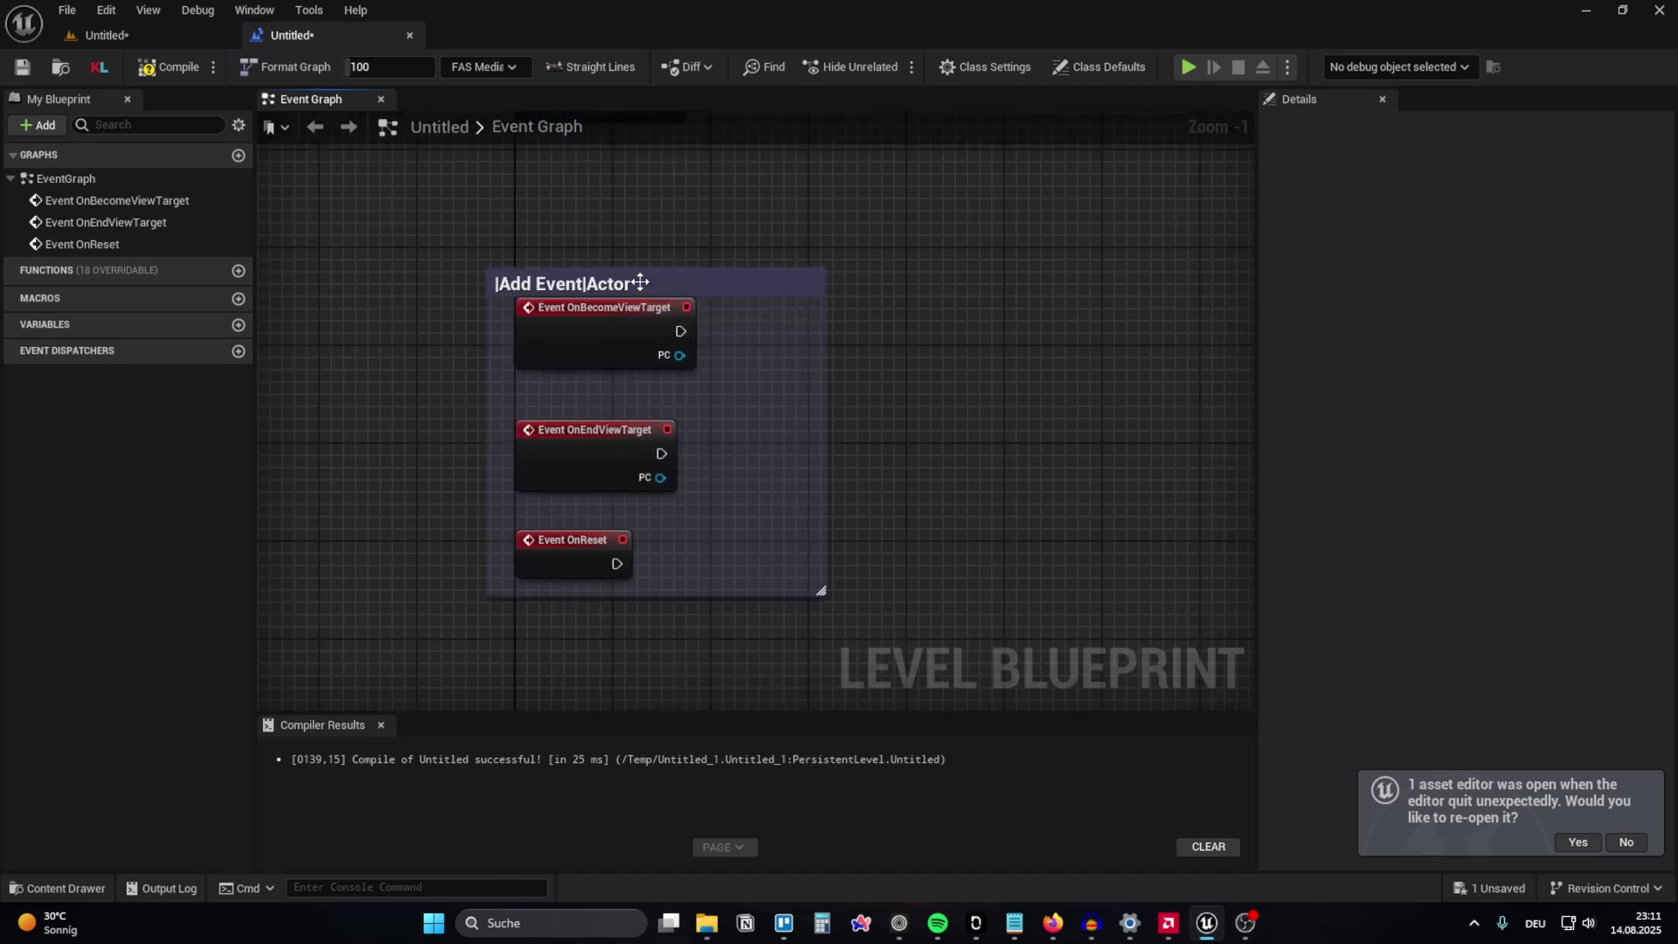
double_click(642, 286)
double_click(621, 286)
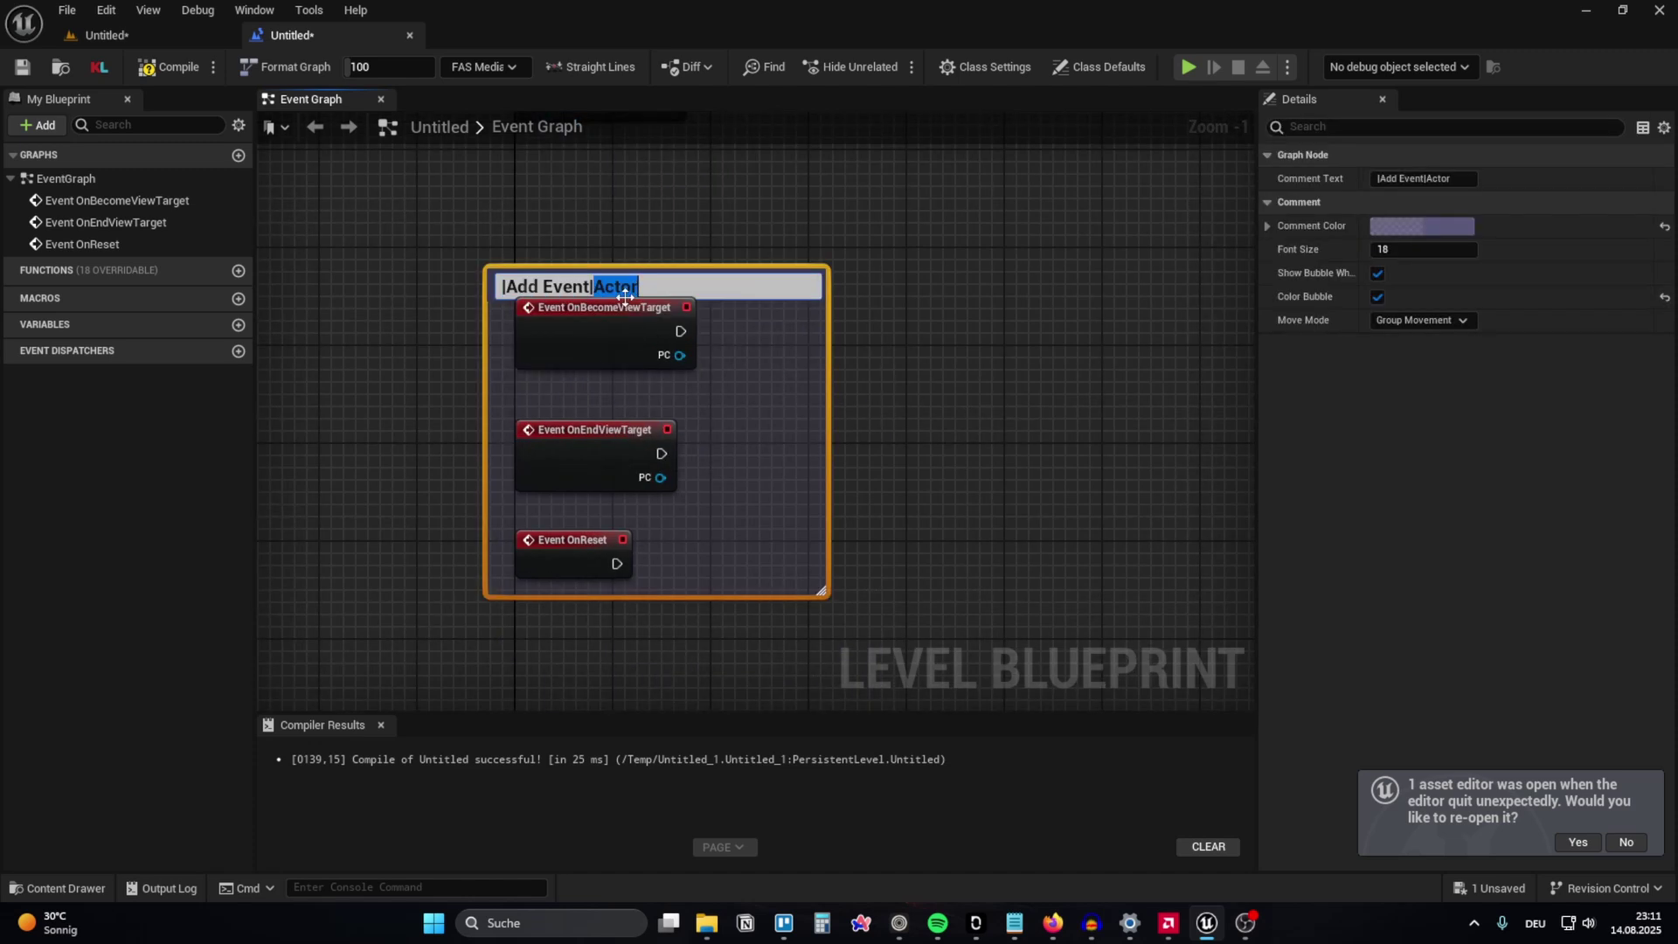
scroll(786, 420, down, 3)
click(769, 367)
Step: Pan to the Functions Mega Pack group and add the Actor To Location node via a 'function' search
right_drag(886, 594, 890, 155)
right_drag(830, 565, 823, 232)
scroll(568, 315, up, 4)
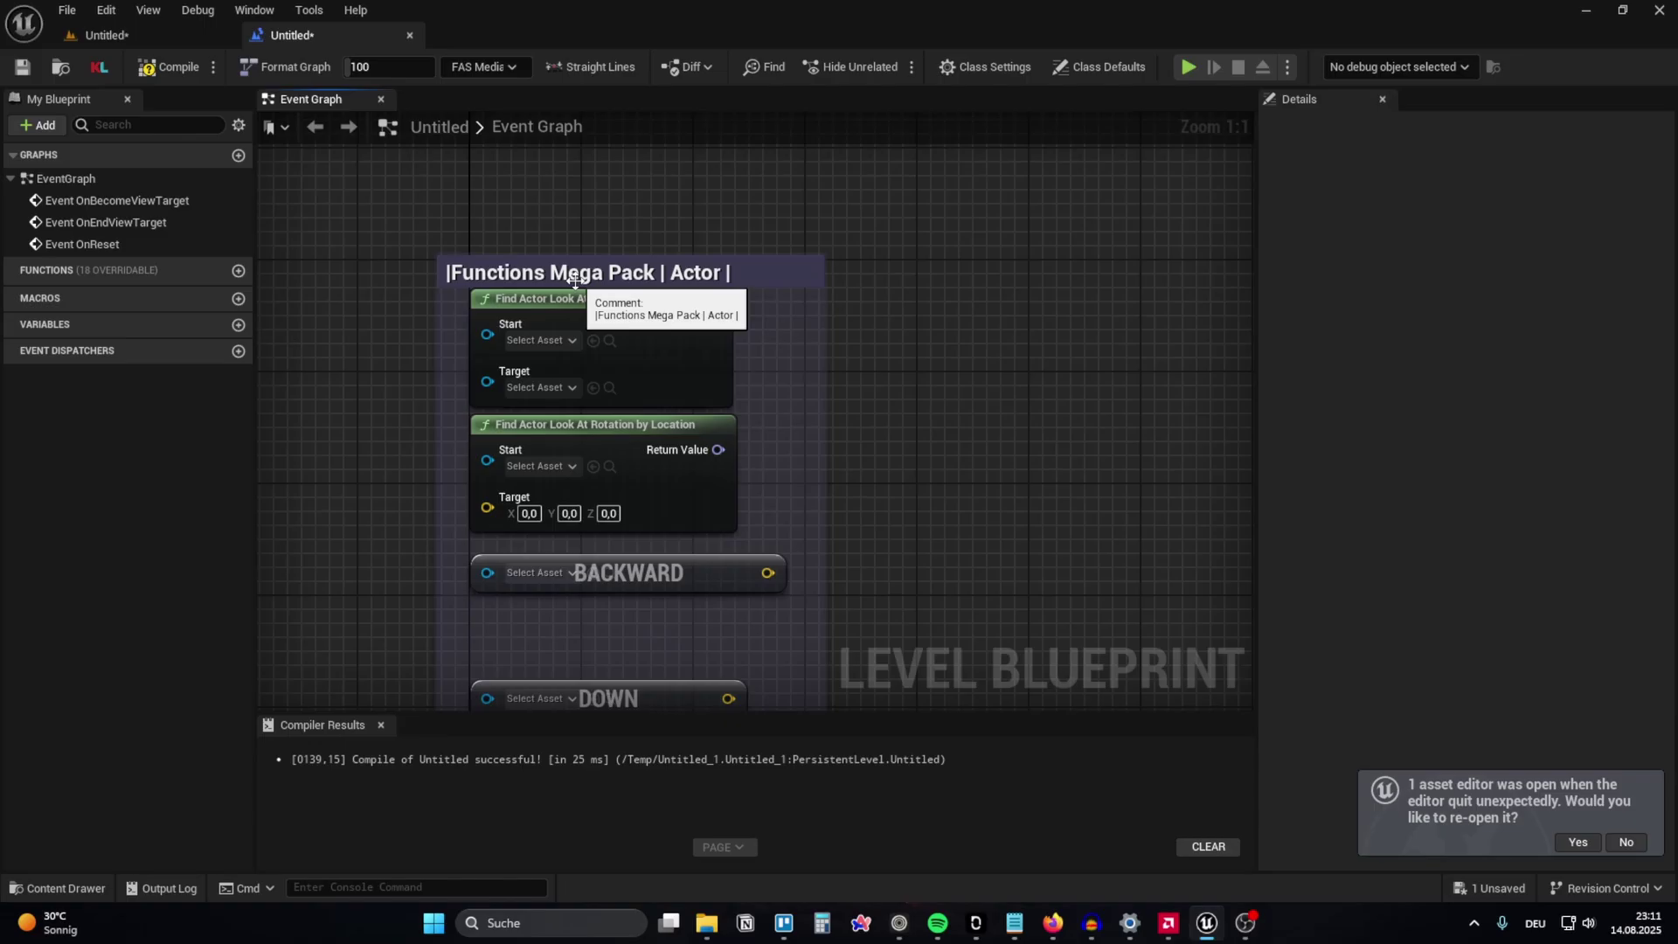
right_drag(870, 281, 723, 302)
right_click(724, 302)
text(function)
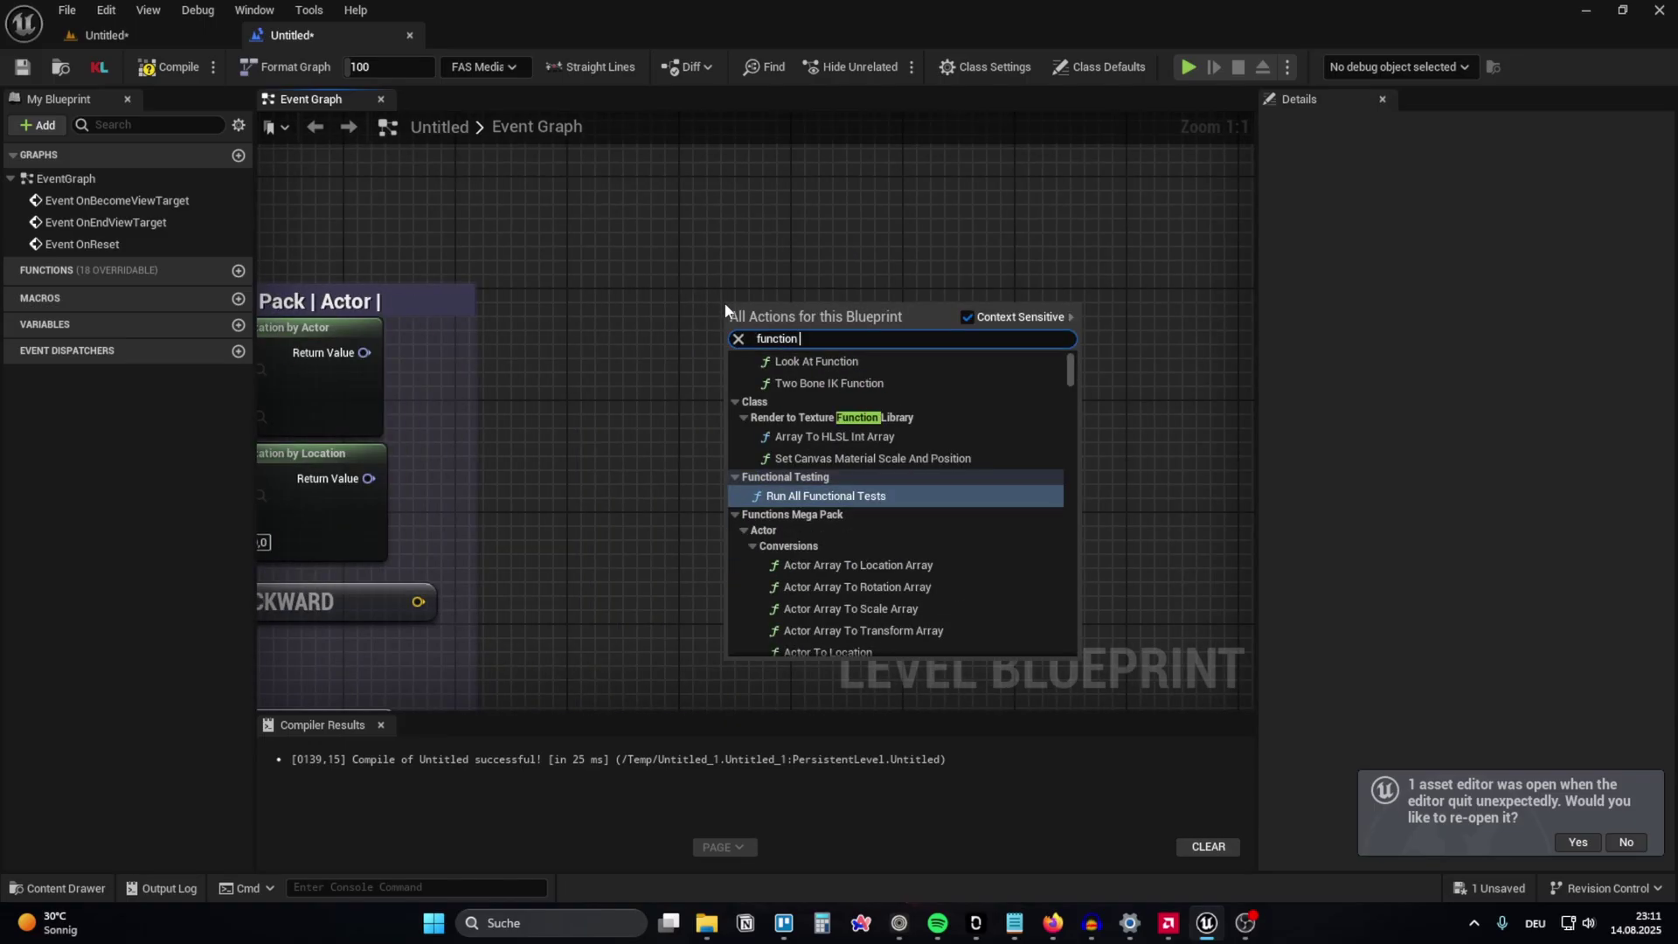
key(ctrl+a)
Step: Add Actor To Rotation and Actor To Scale nodes beneath the LOCATION node
right_drag(839, 472, 824, 435)
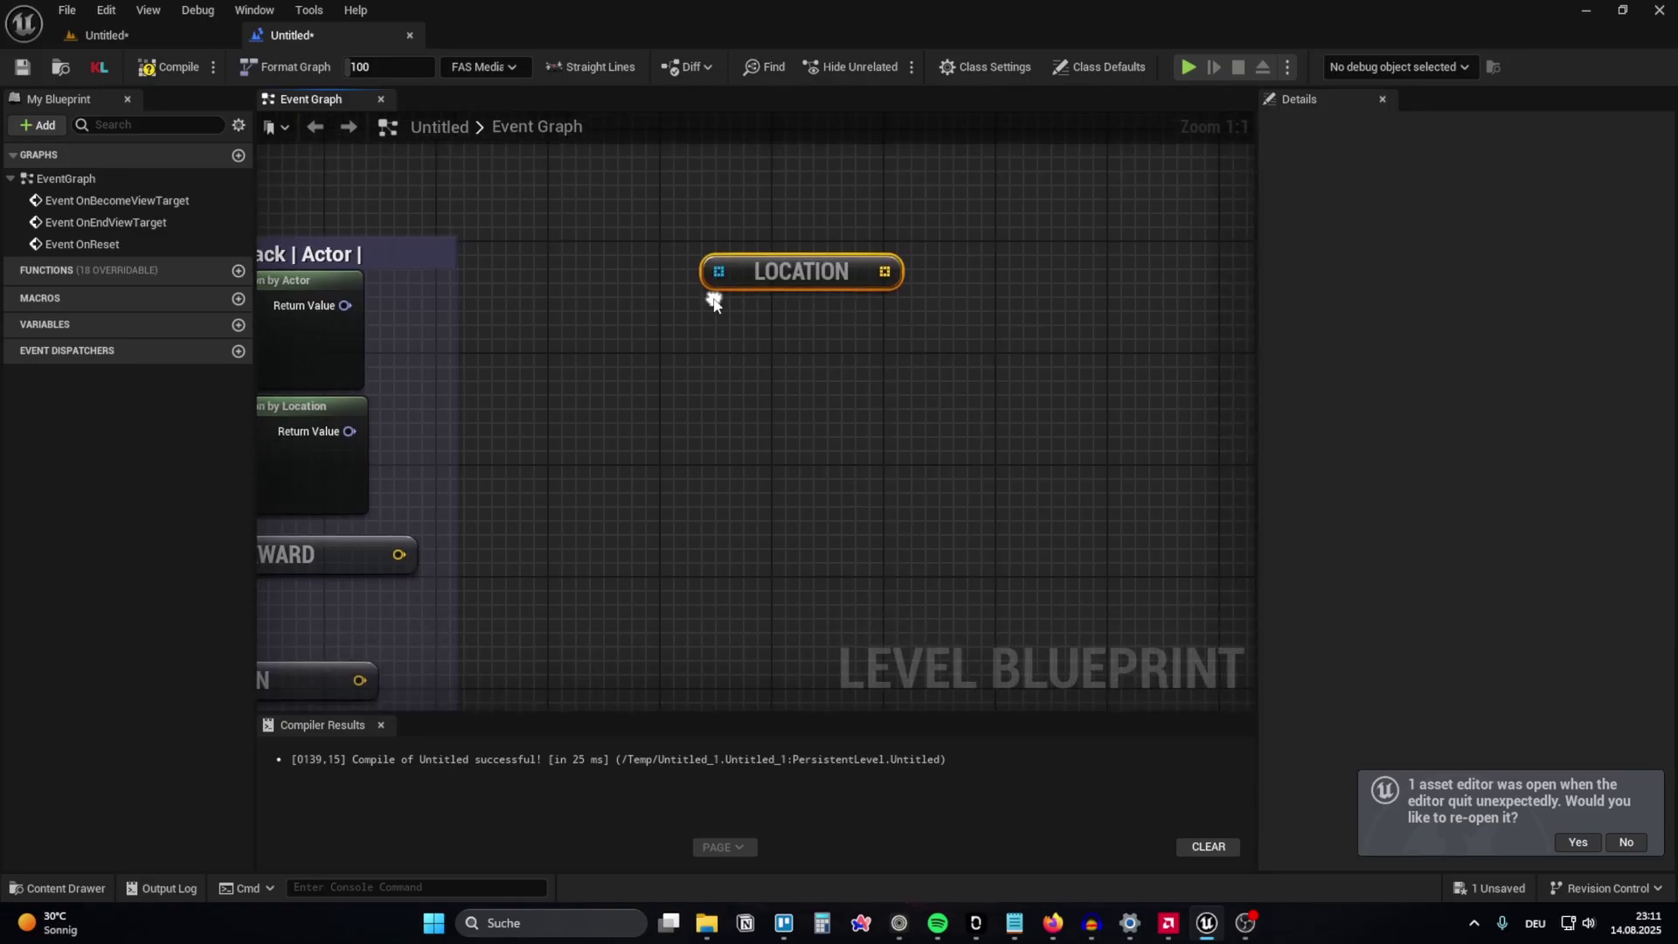
right_drag(574, 348, 555, 361)
right_click(767, 341)
text(function)
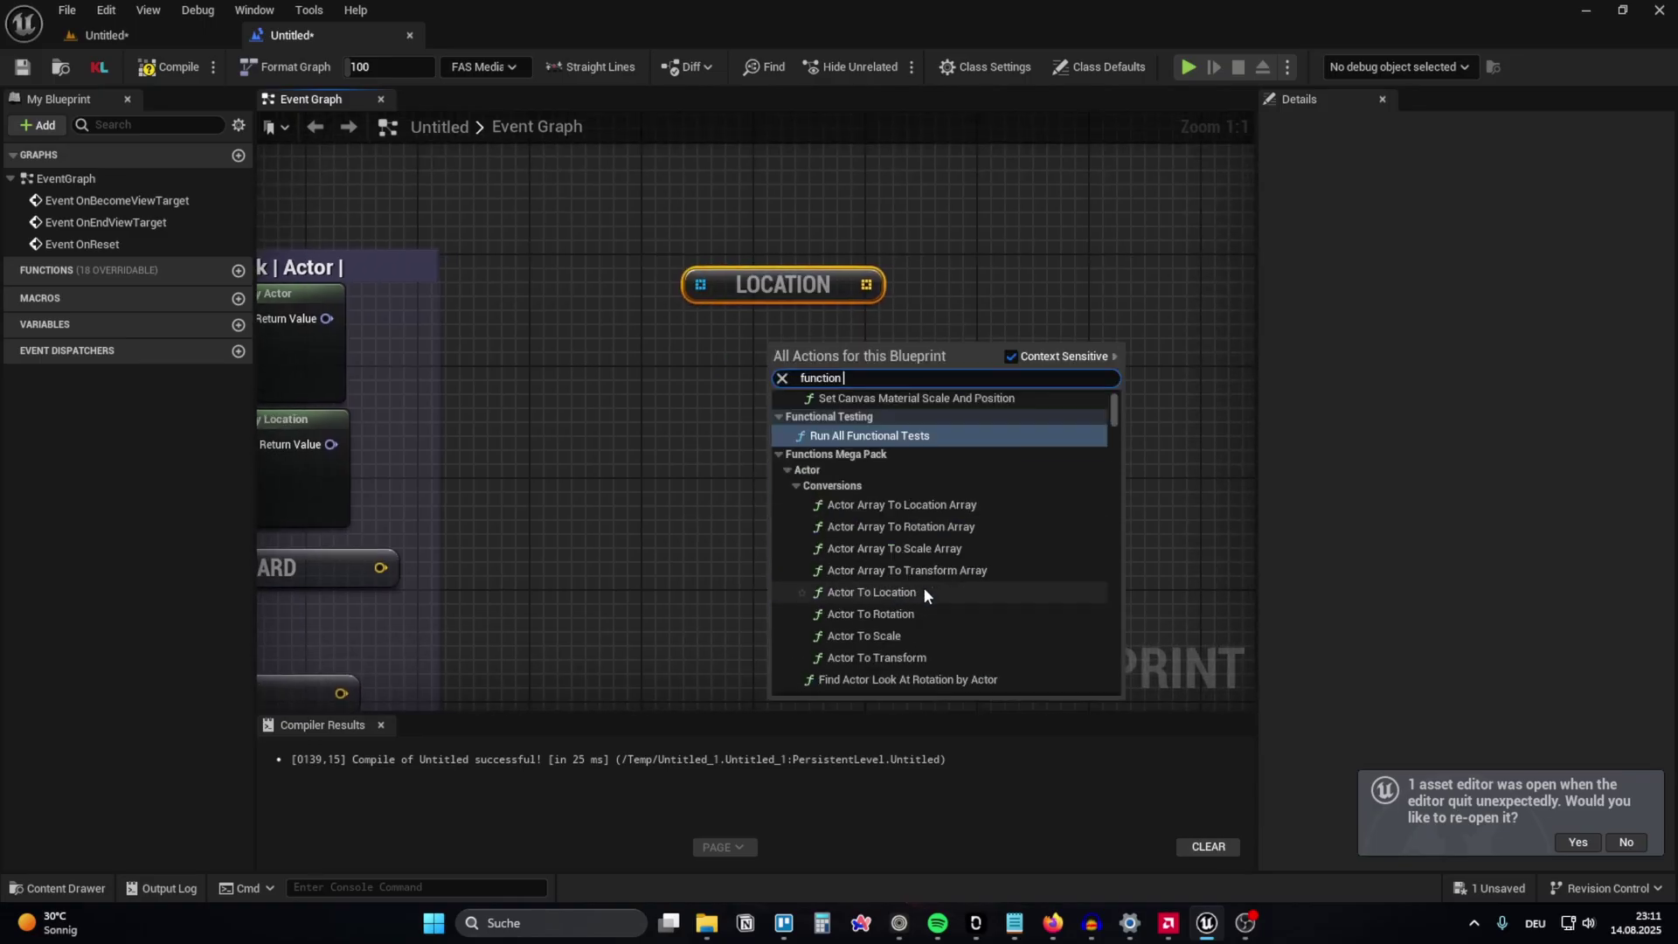
click(900, 526)
right_click(774, 432)
text(function)
scroll(958, 685, down, 4)
click(931, 651)
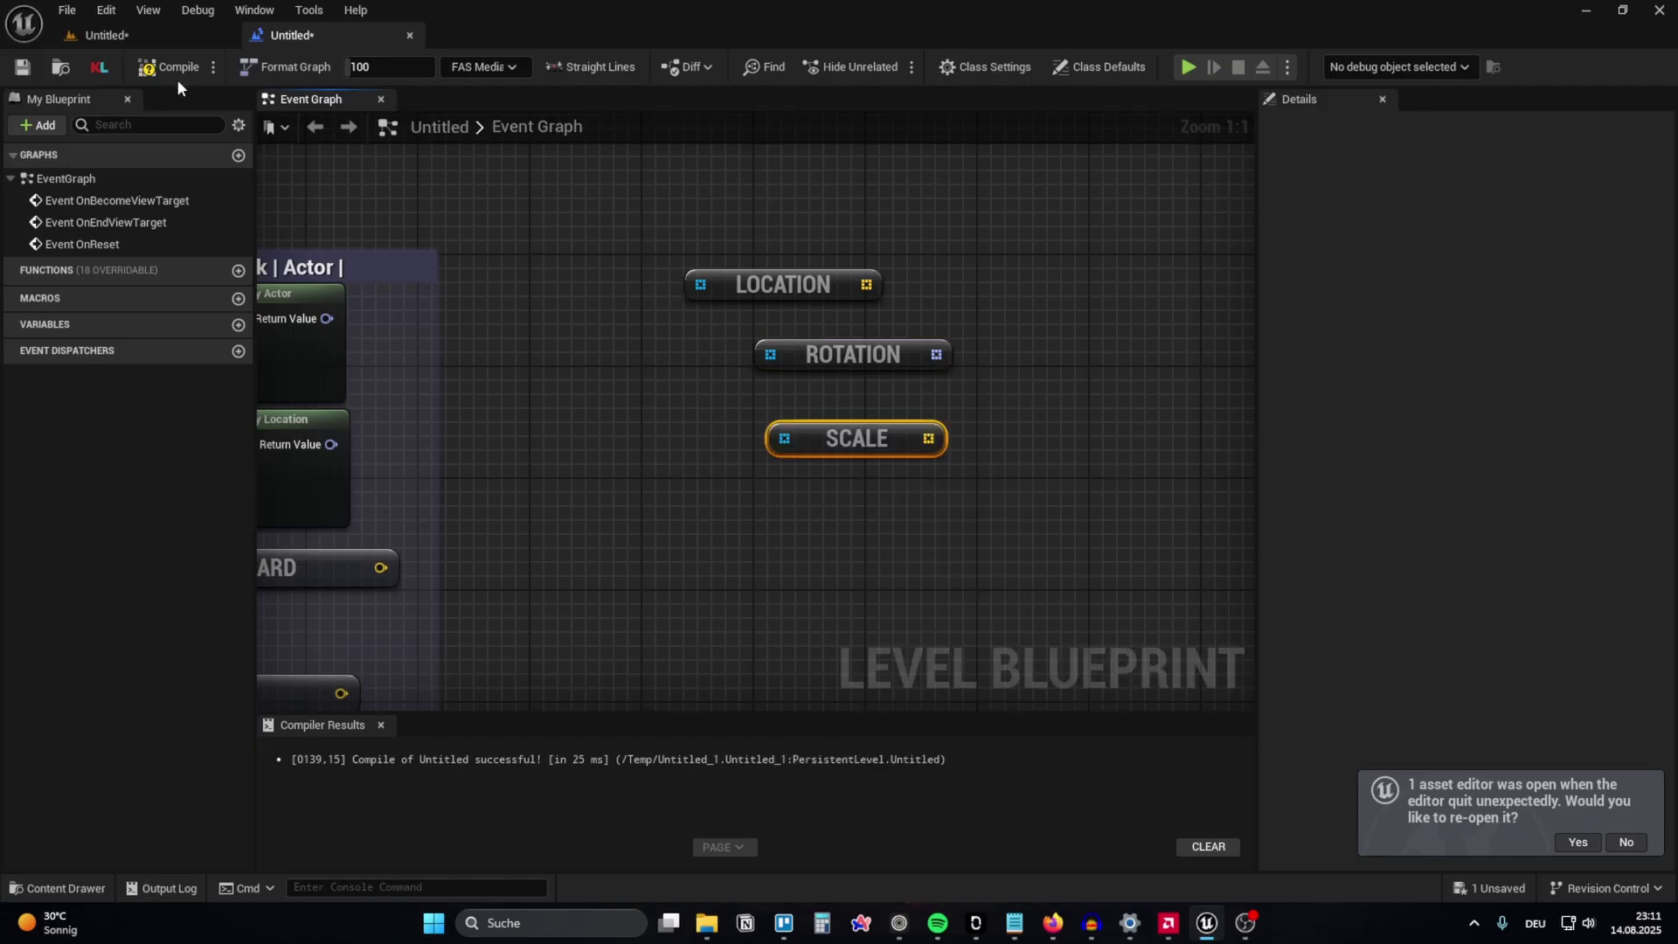
Step: Open and close the Kibibyte Labs chat, then reposition the new nodes and the chat window
click(108, 71)
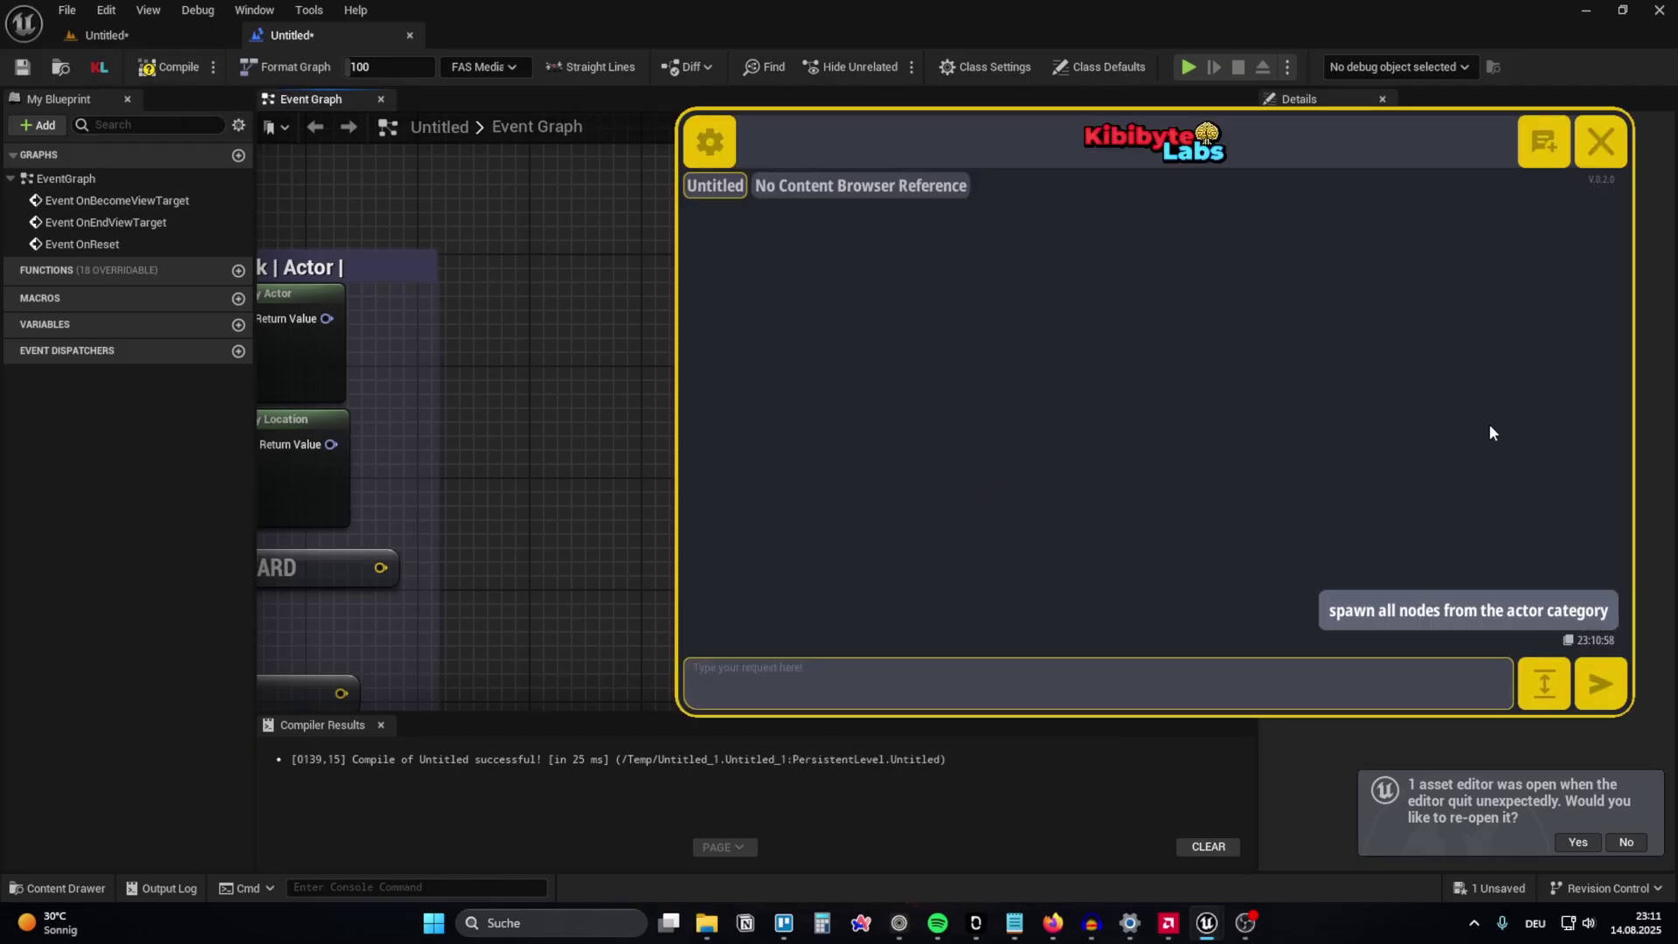
click(1597, 165)
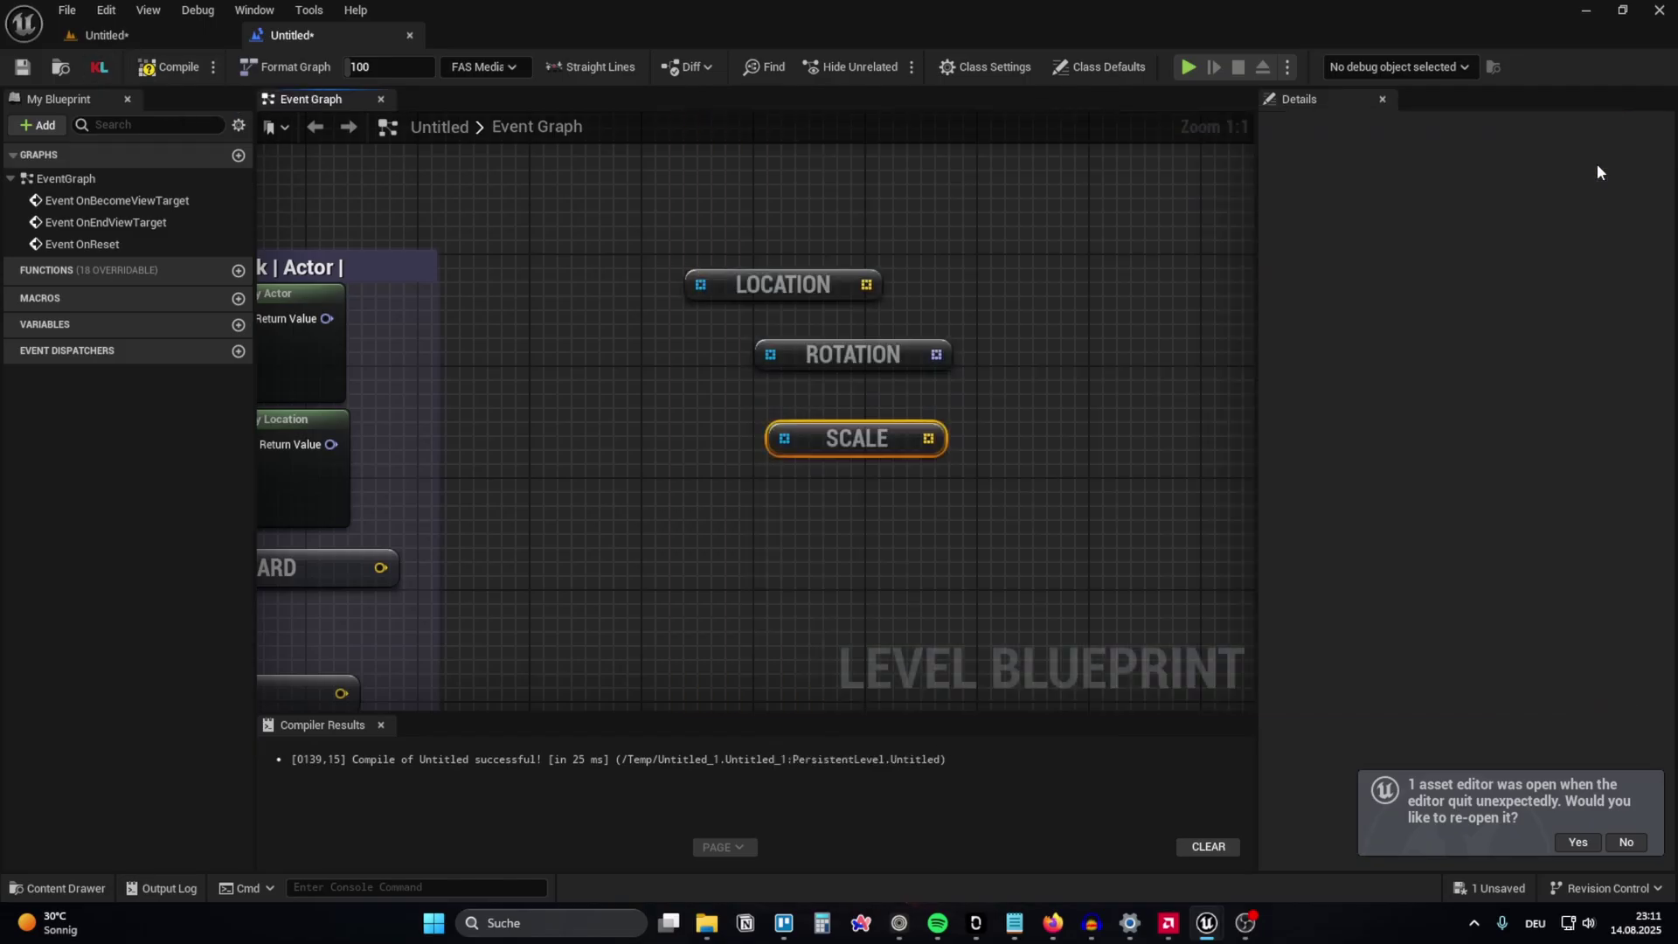
scroll(748, 418, down, 4)
right_drag(461, 401, 655, 358)
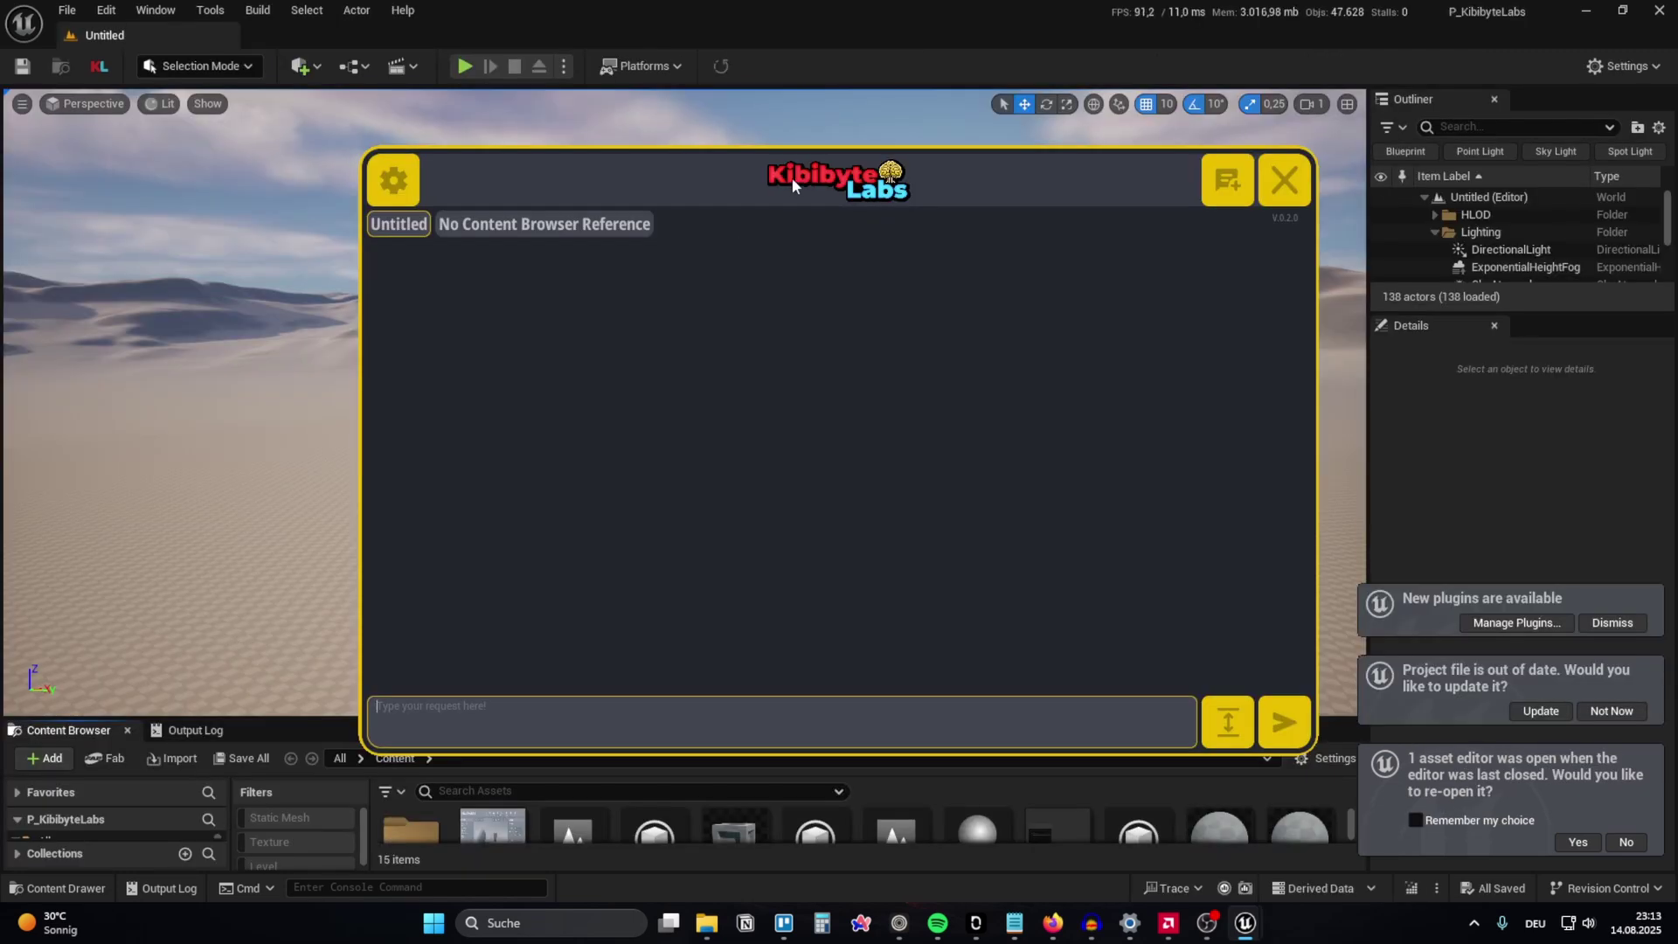
drag(792, 176, 528, 191)
Step: Ask the AI chat 'please show the fps in the editor', then copy, paste and resend that request
click(412, 732)
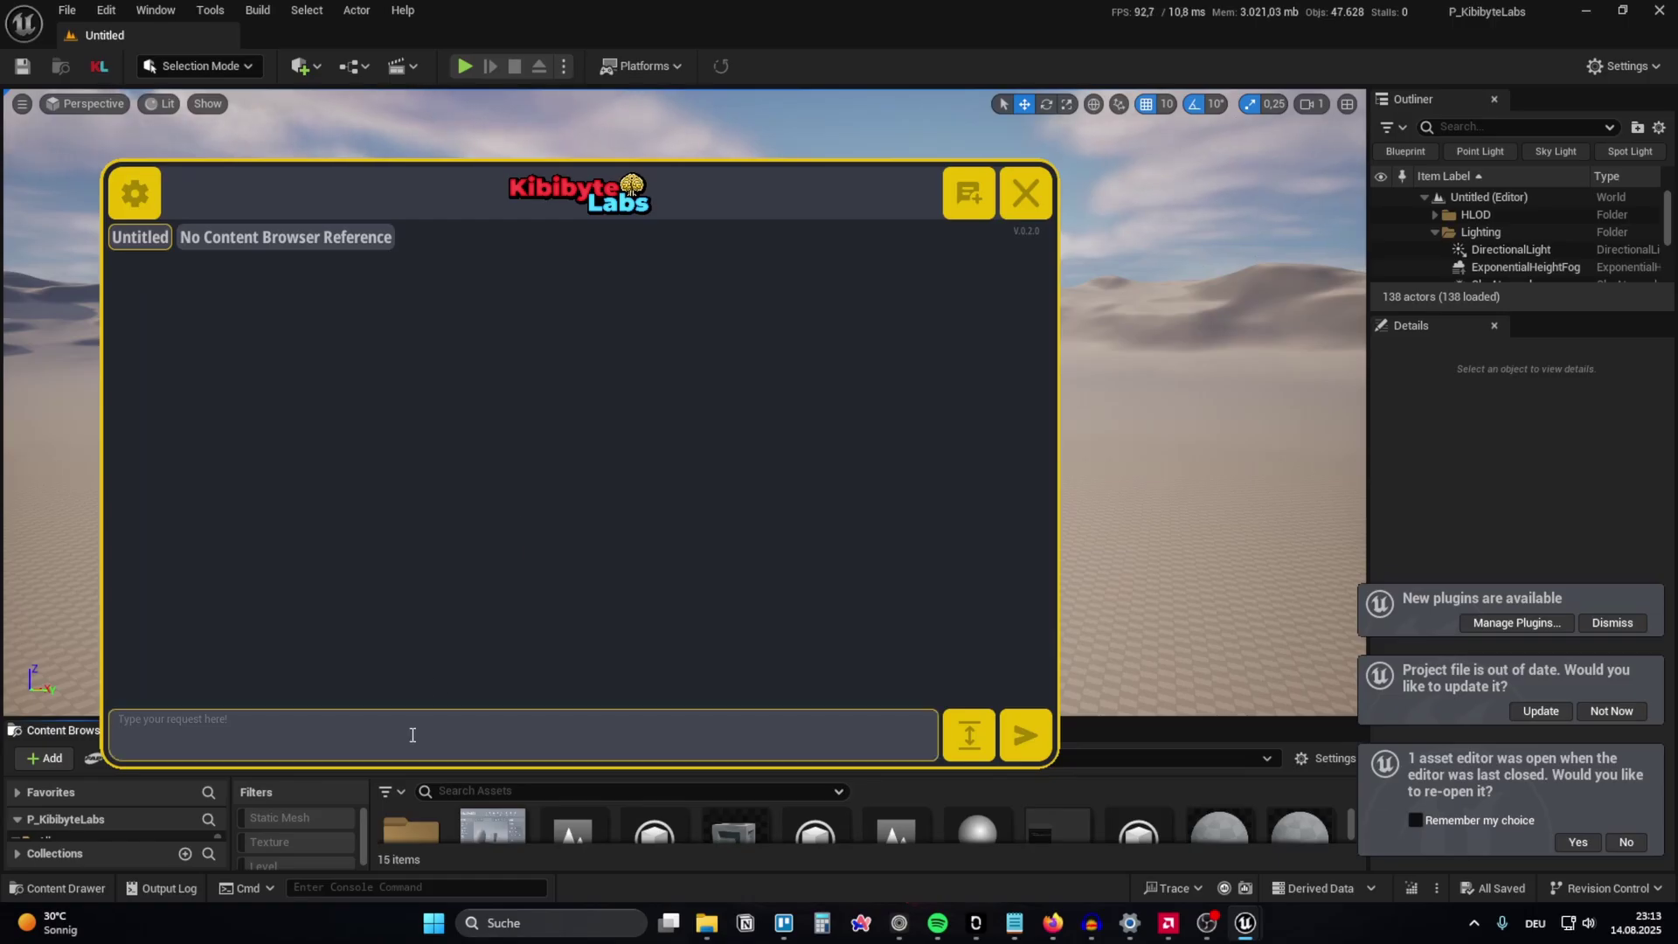
text(please)
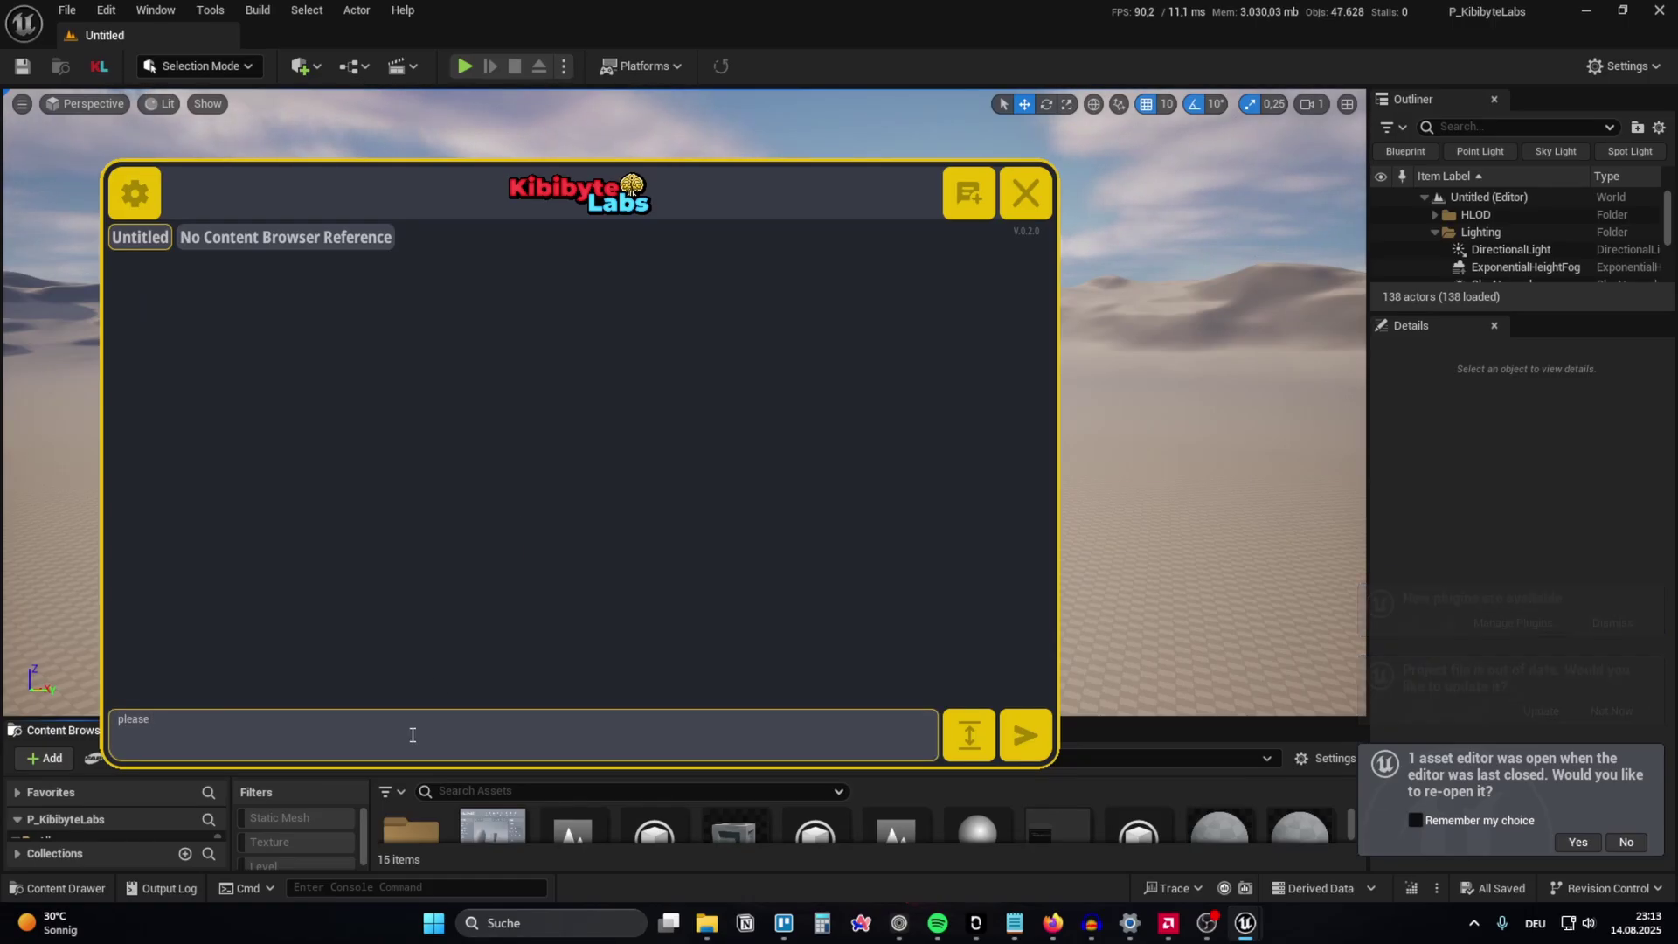
text( show the fps in the editor)
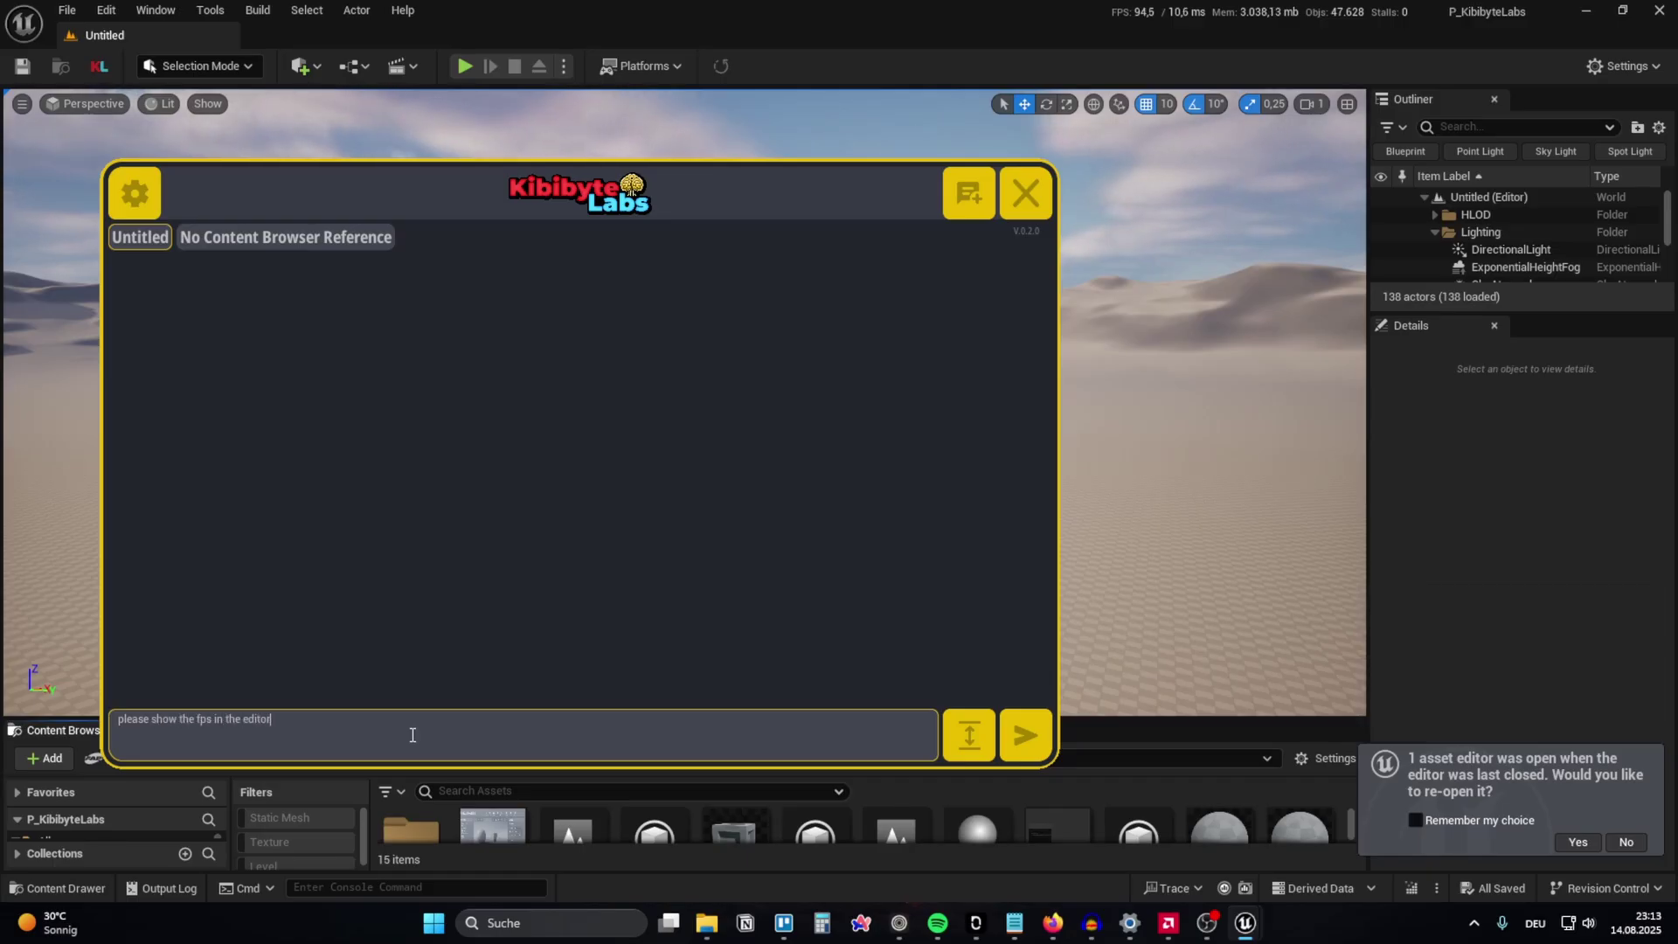
key(Return)
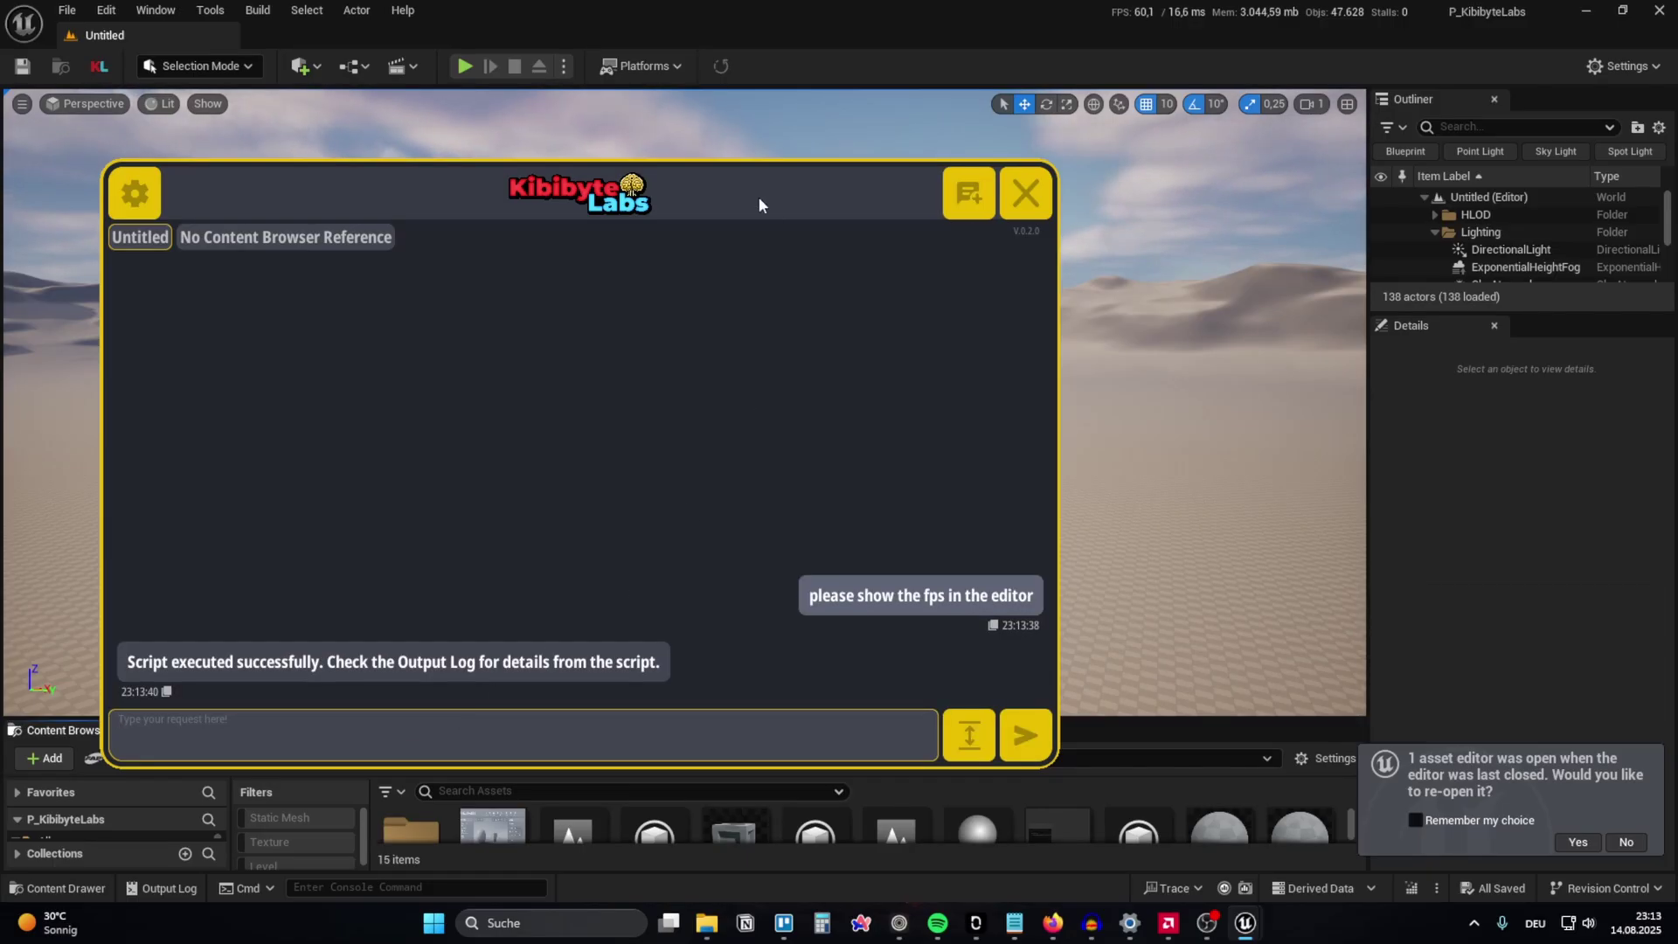
drag(758, 198, 869, 166)
click(1099, 596)
click(786, 722)
key(ctrl+v)
key(Return)
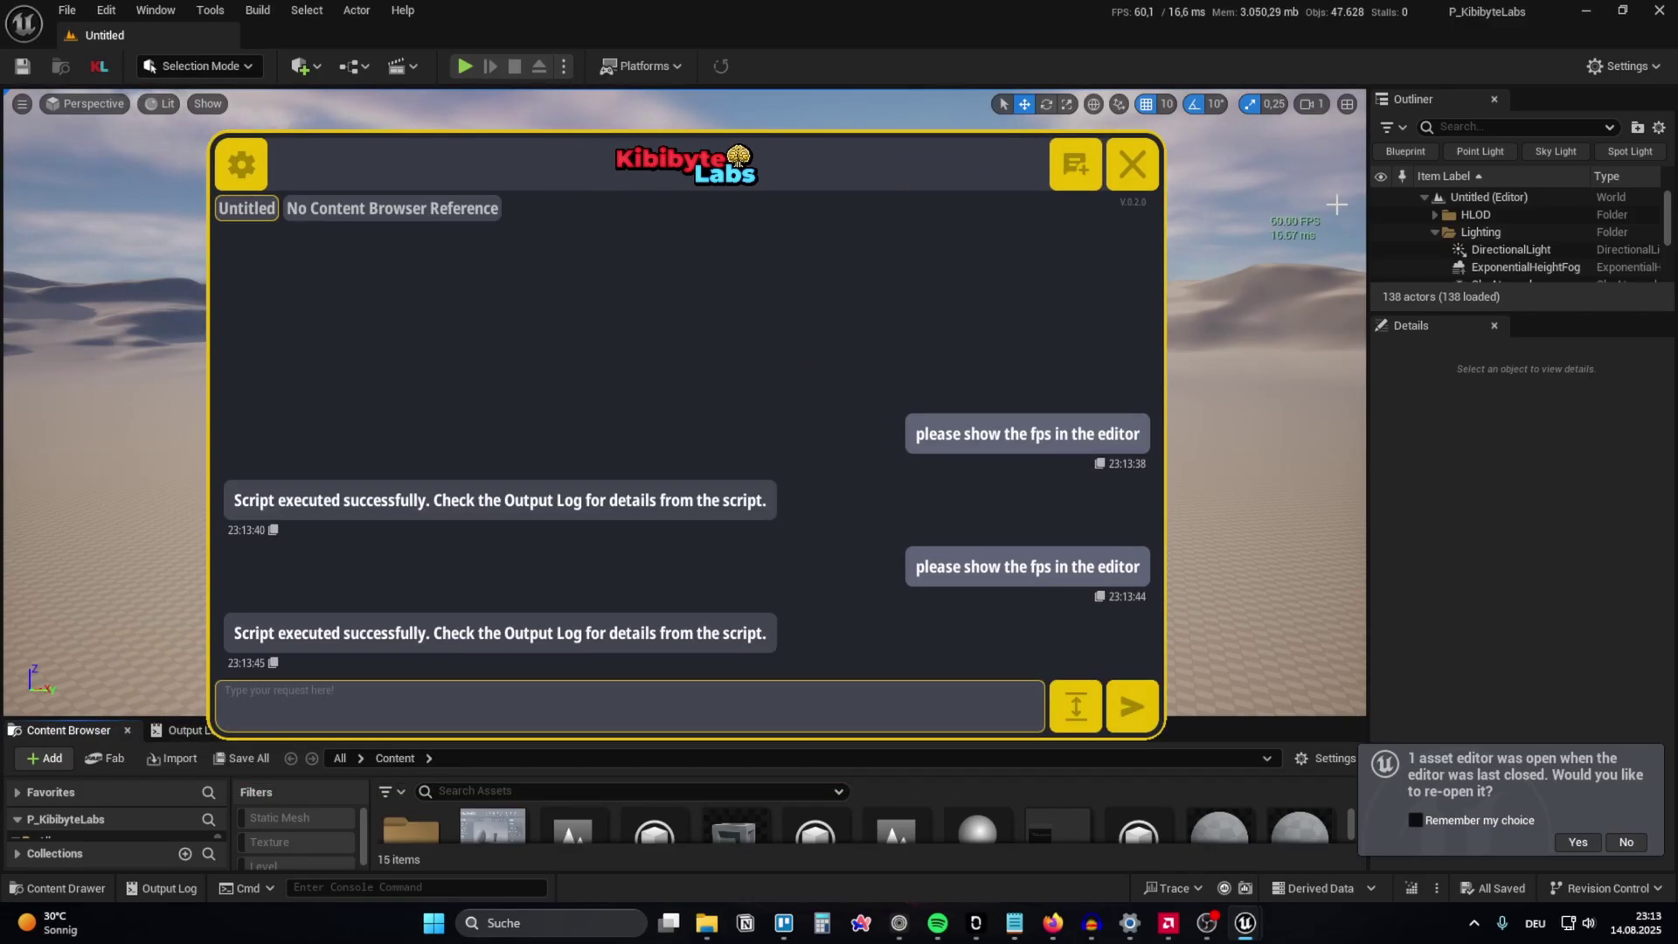
drag(739, 160, 620, 177)
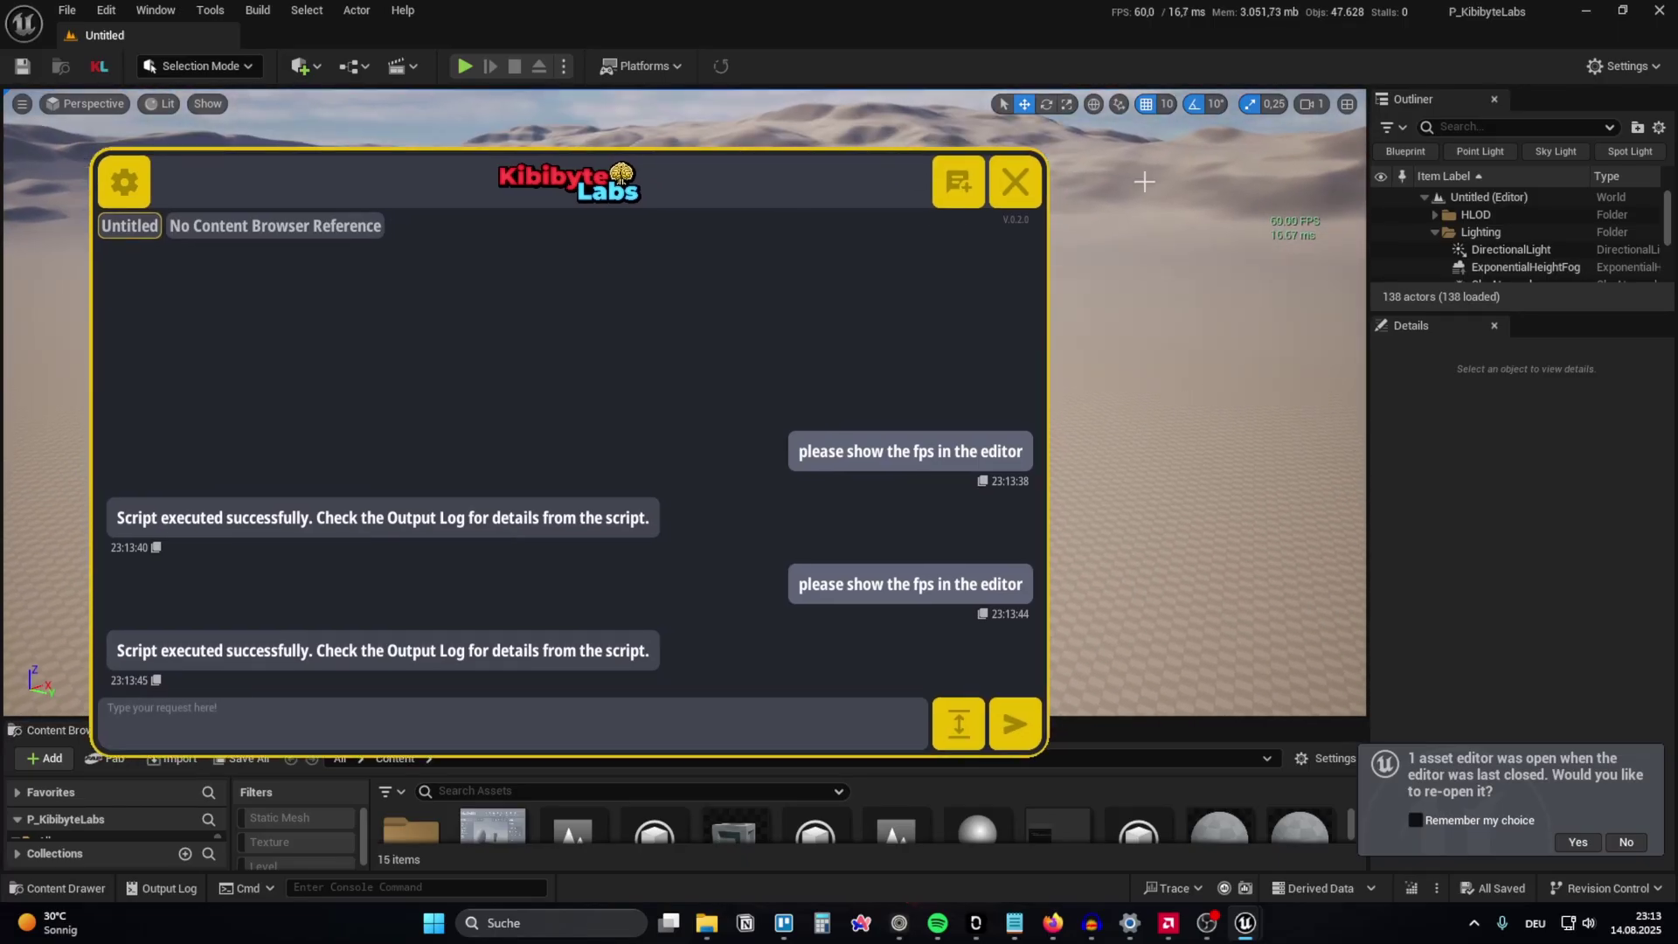
Step: Send 'set graphics to low please' to the Kibibyte Labs assistant, dropping scalability to Low
click(325, 739)
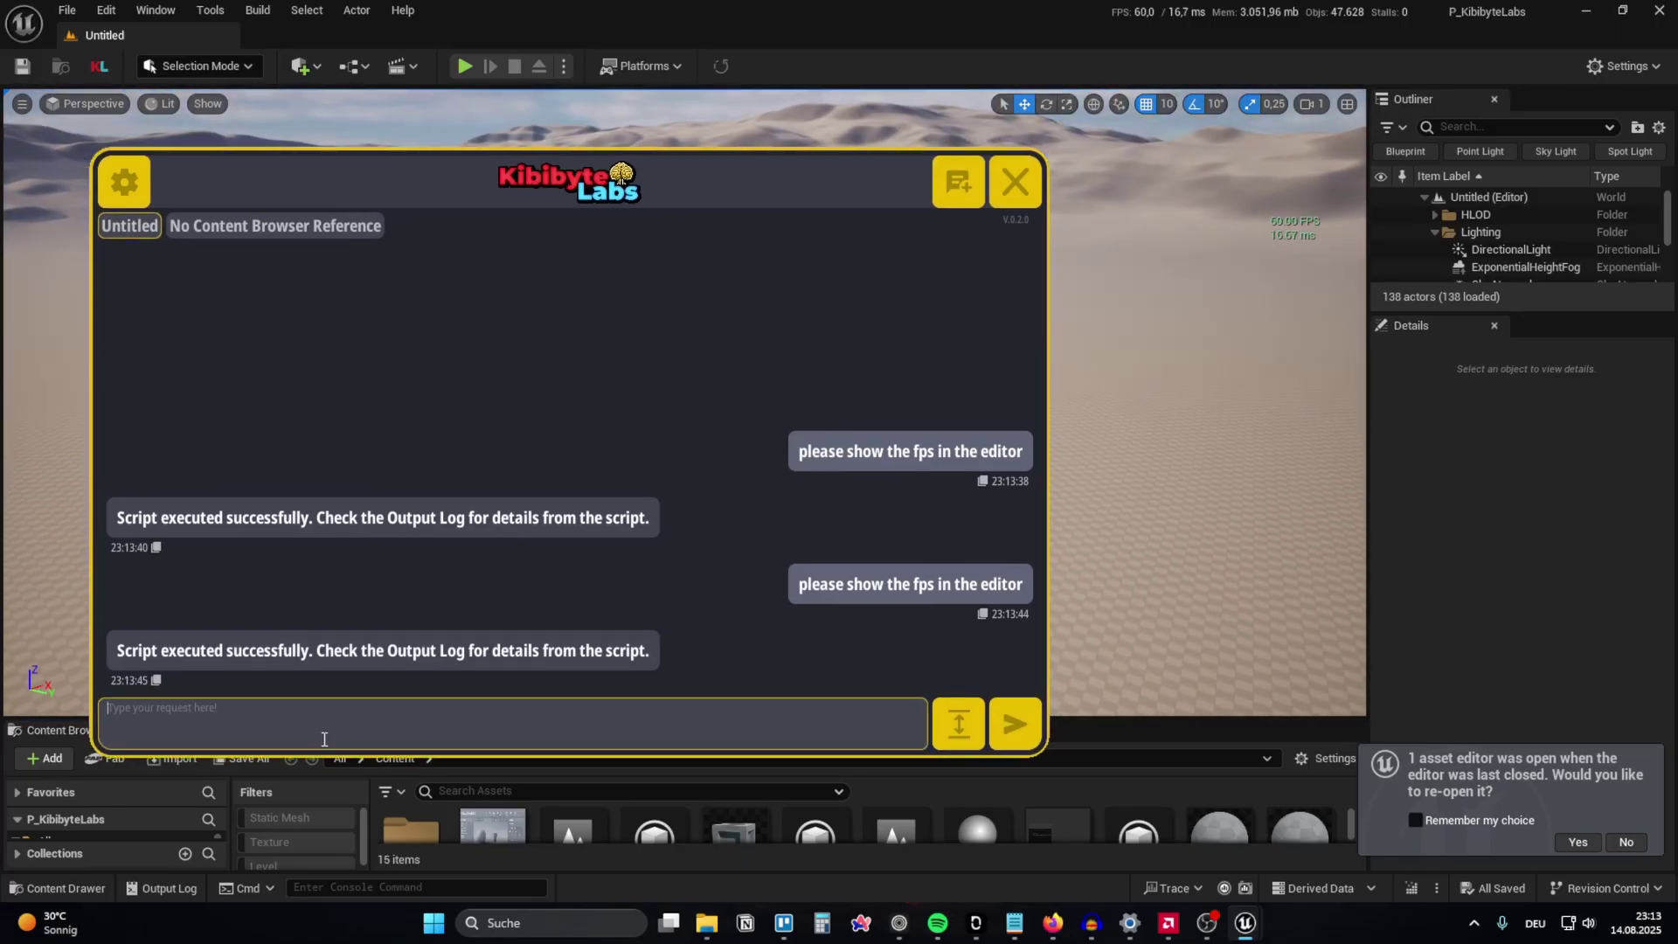
text(set graphics to low please)
key(Return)
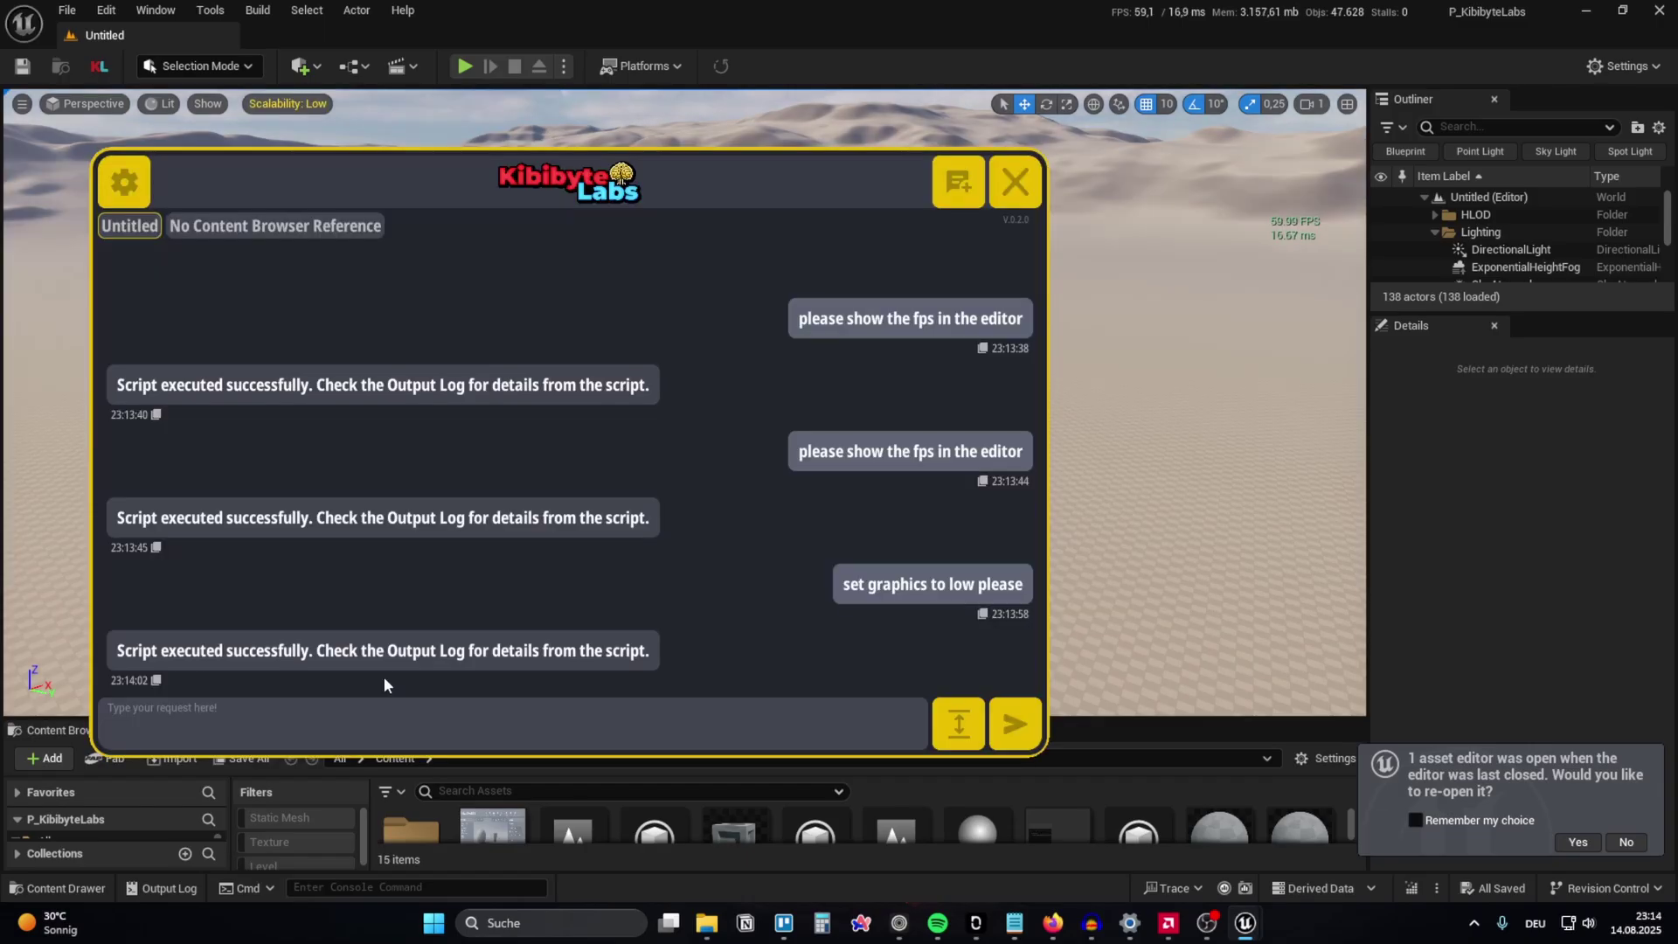
drag(369, 184, 617, 261)
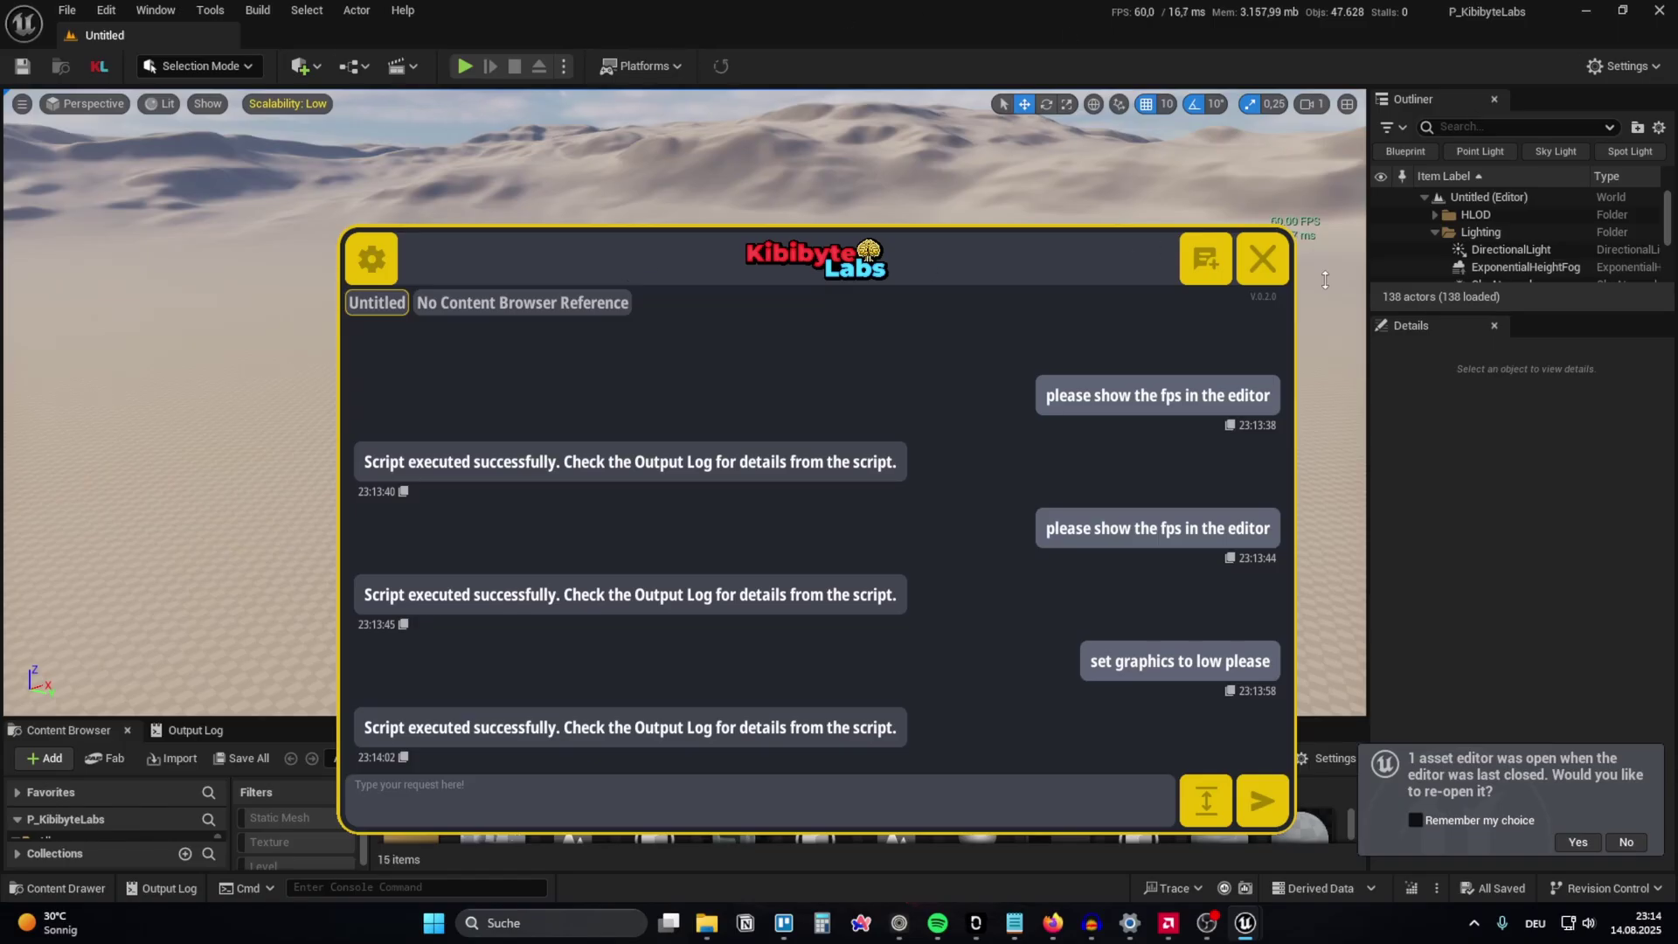
Step: Close the chat, open Kibibyte Labs settings, view the changelog, and return to settings
click(1250, 262)
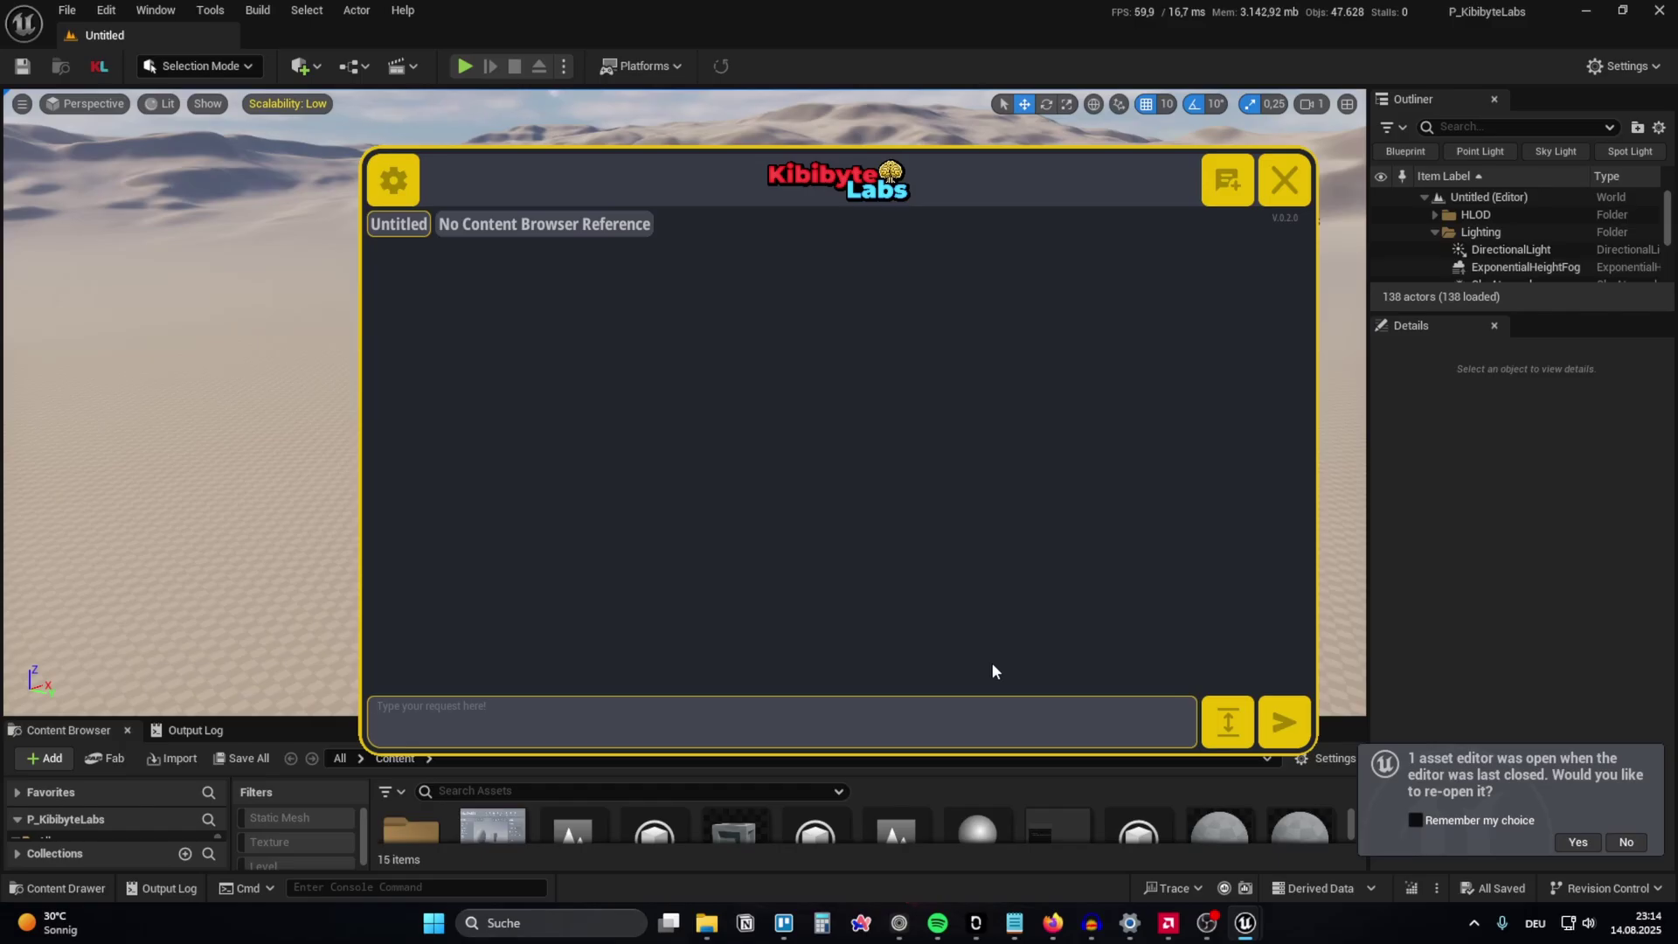
click(390, 177)
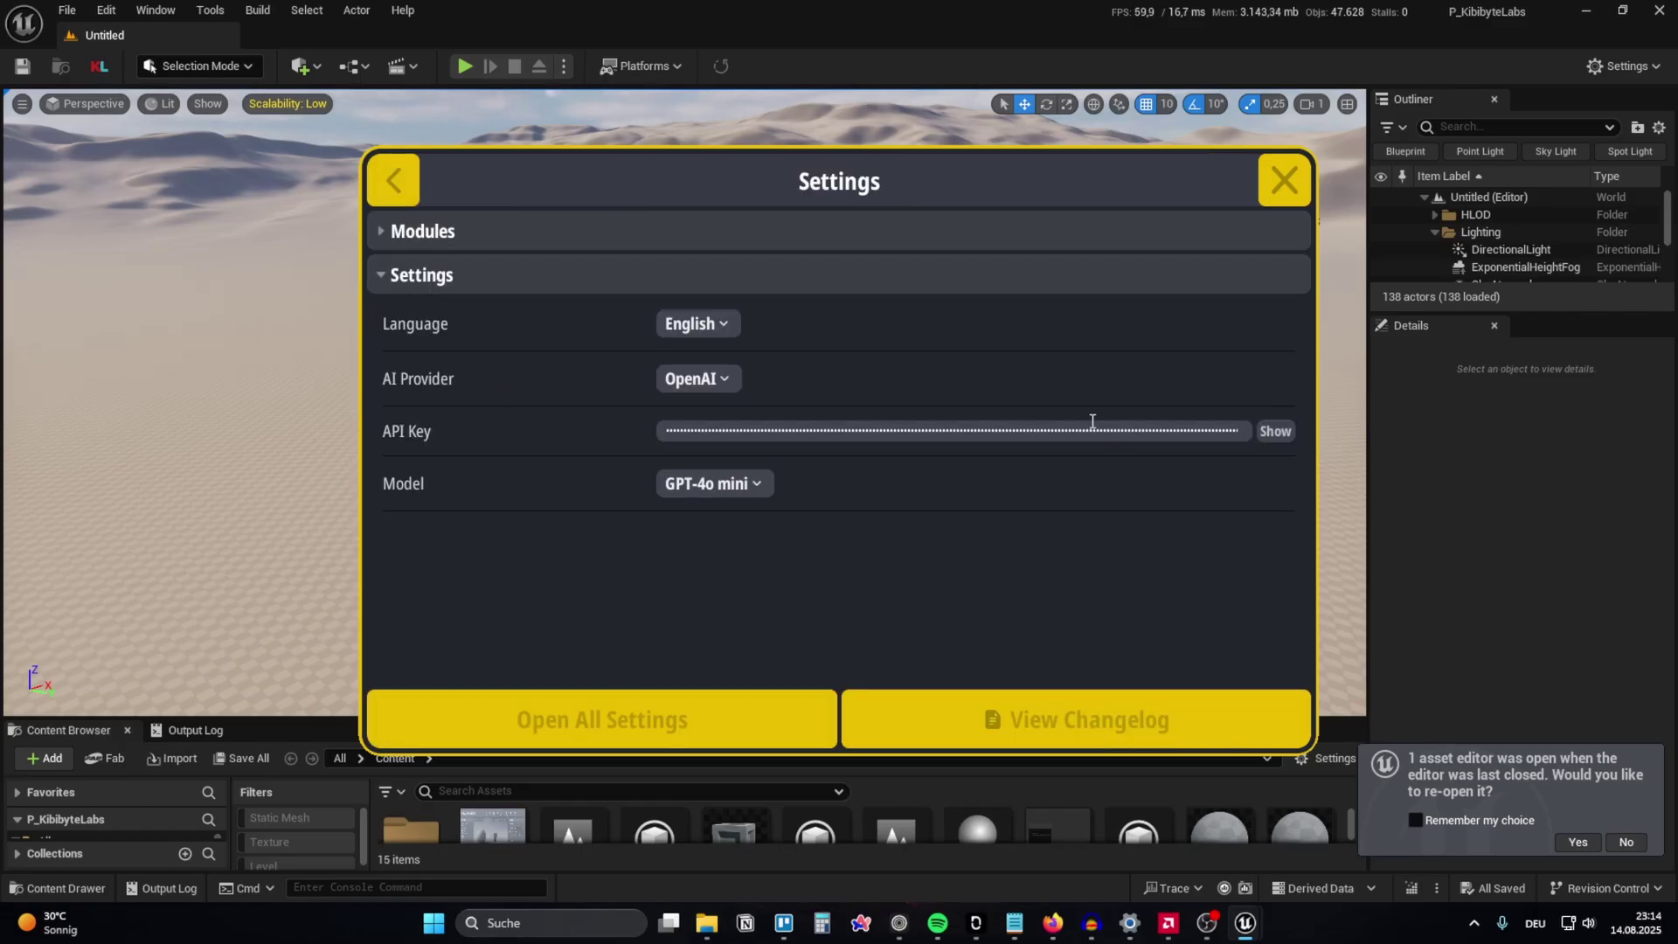
click(963, 702)
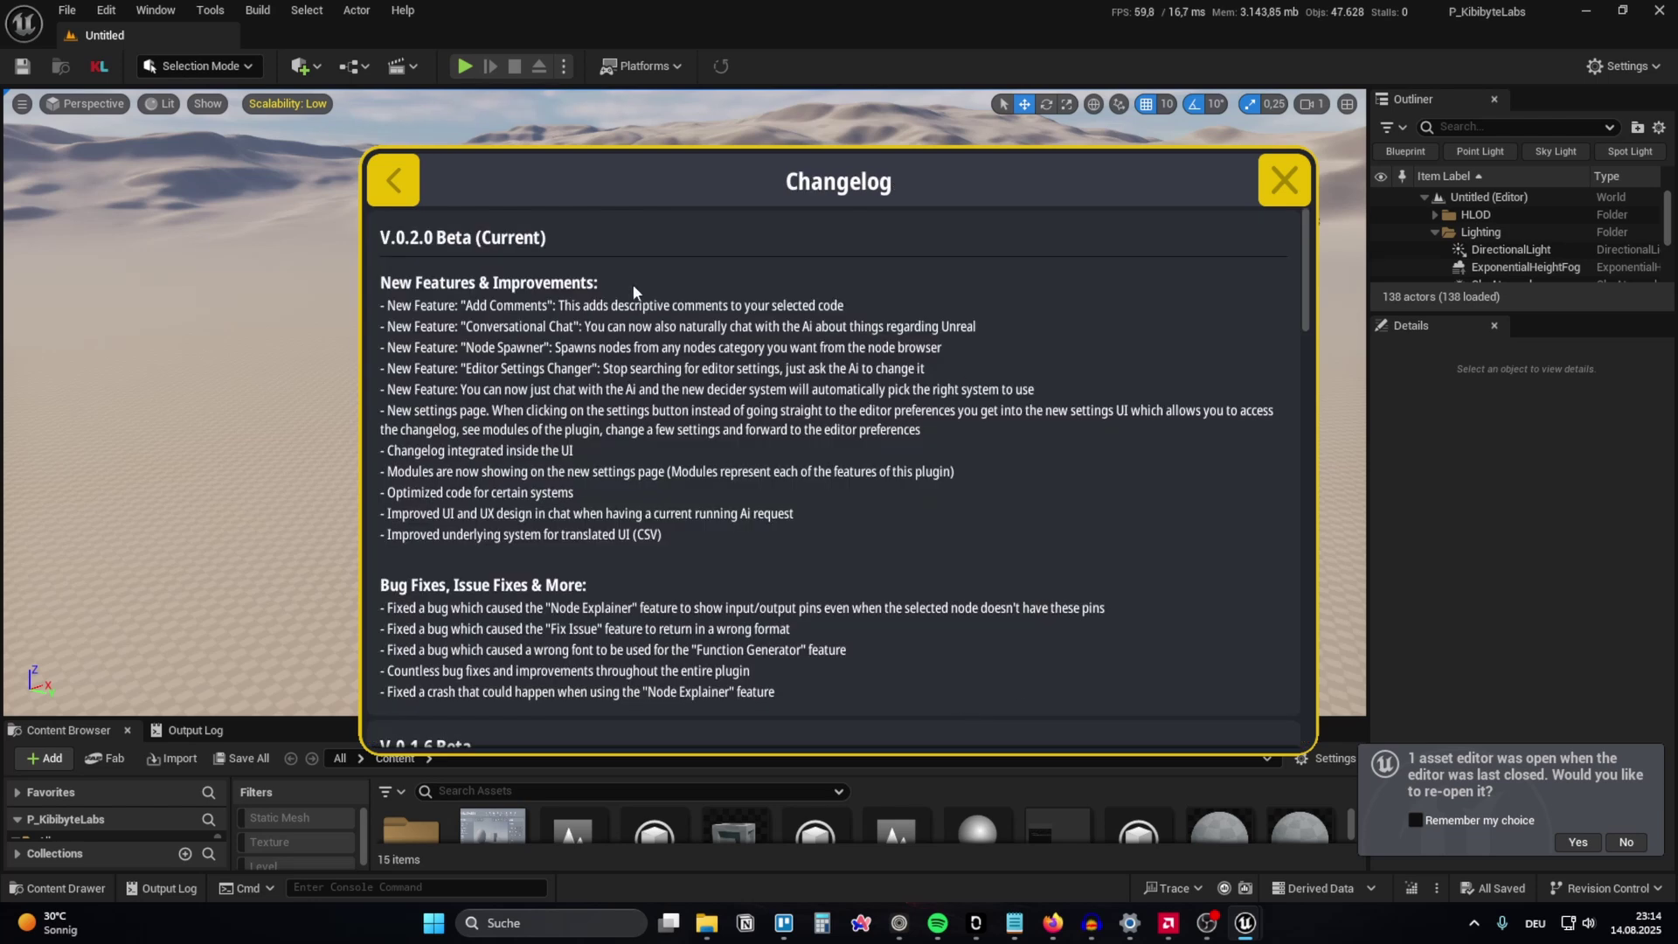
click(381, 173)
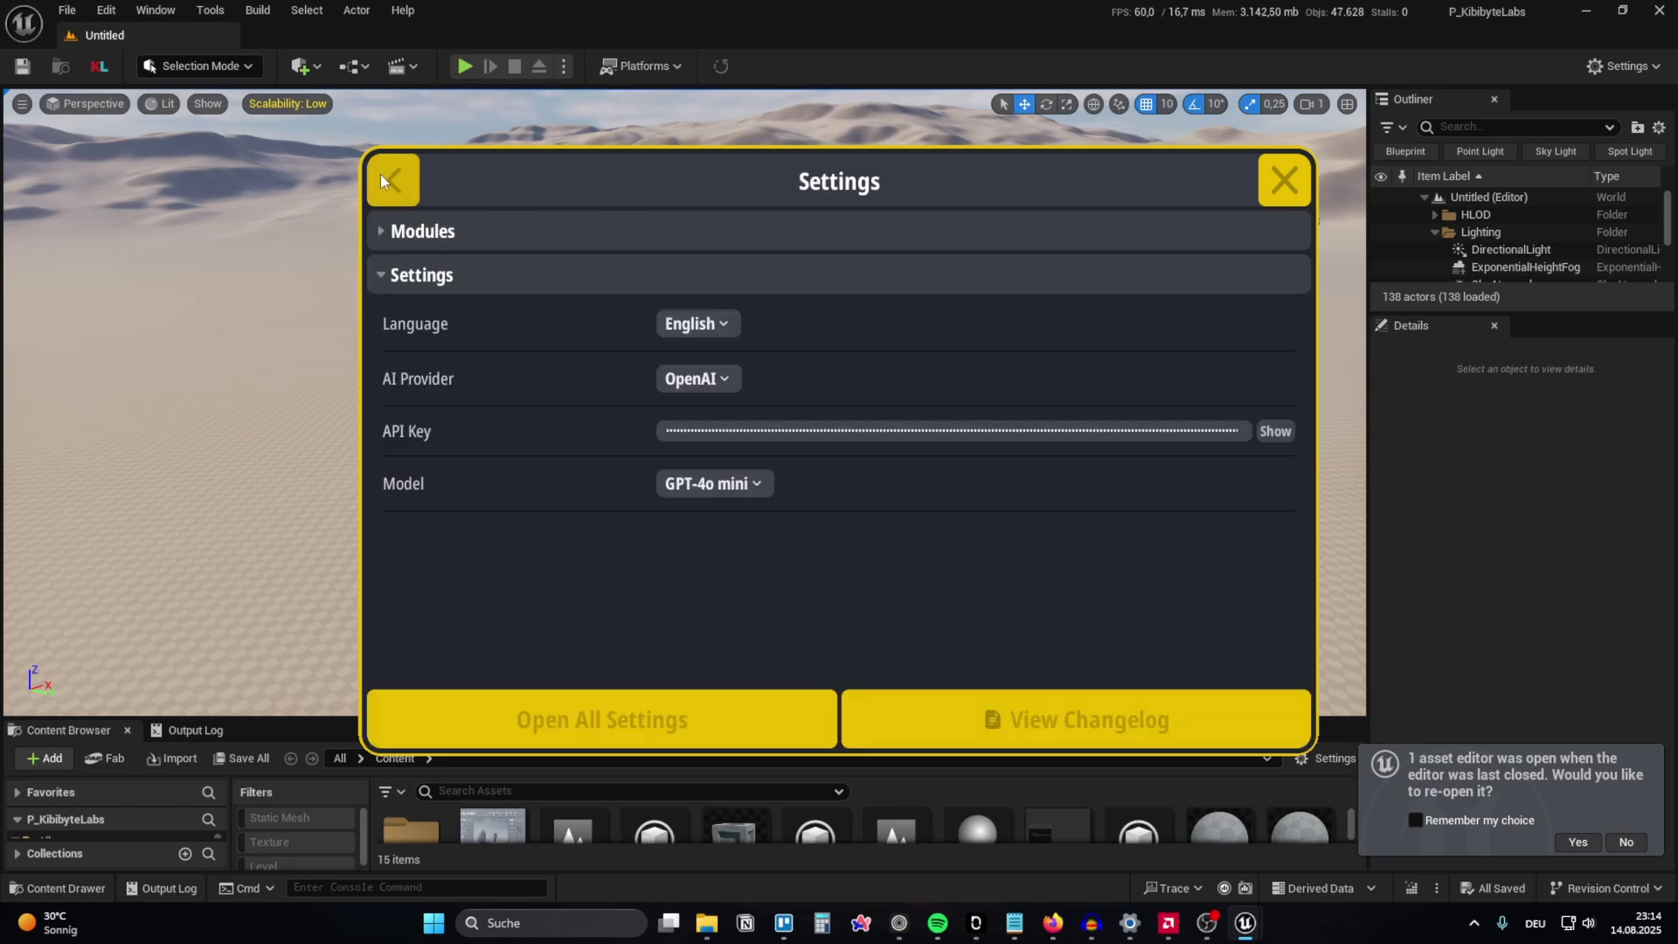
click(374, 273)
click(387, 231)
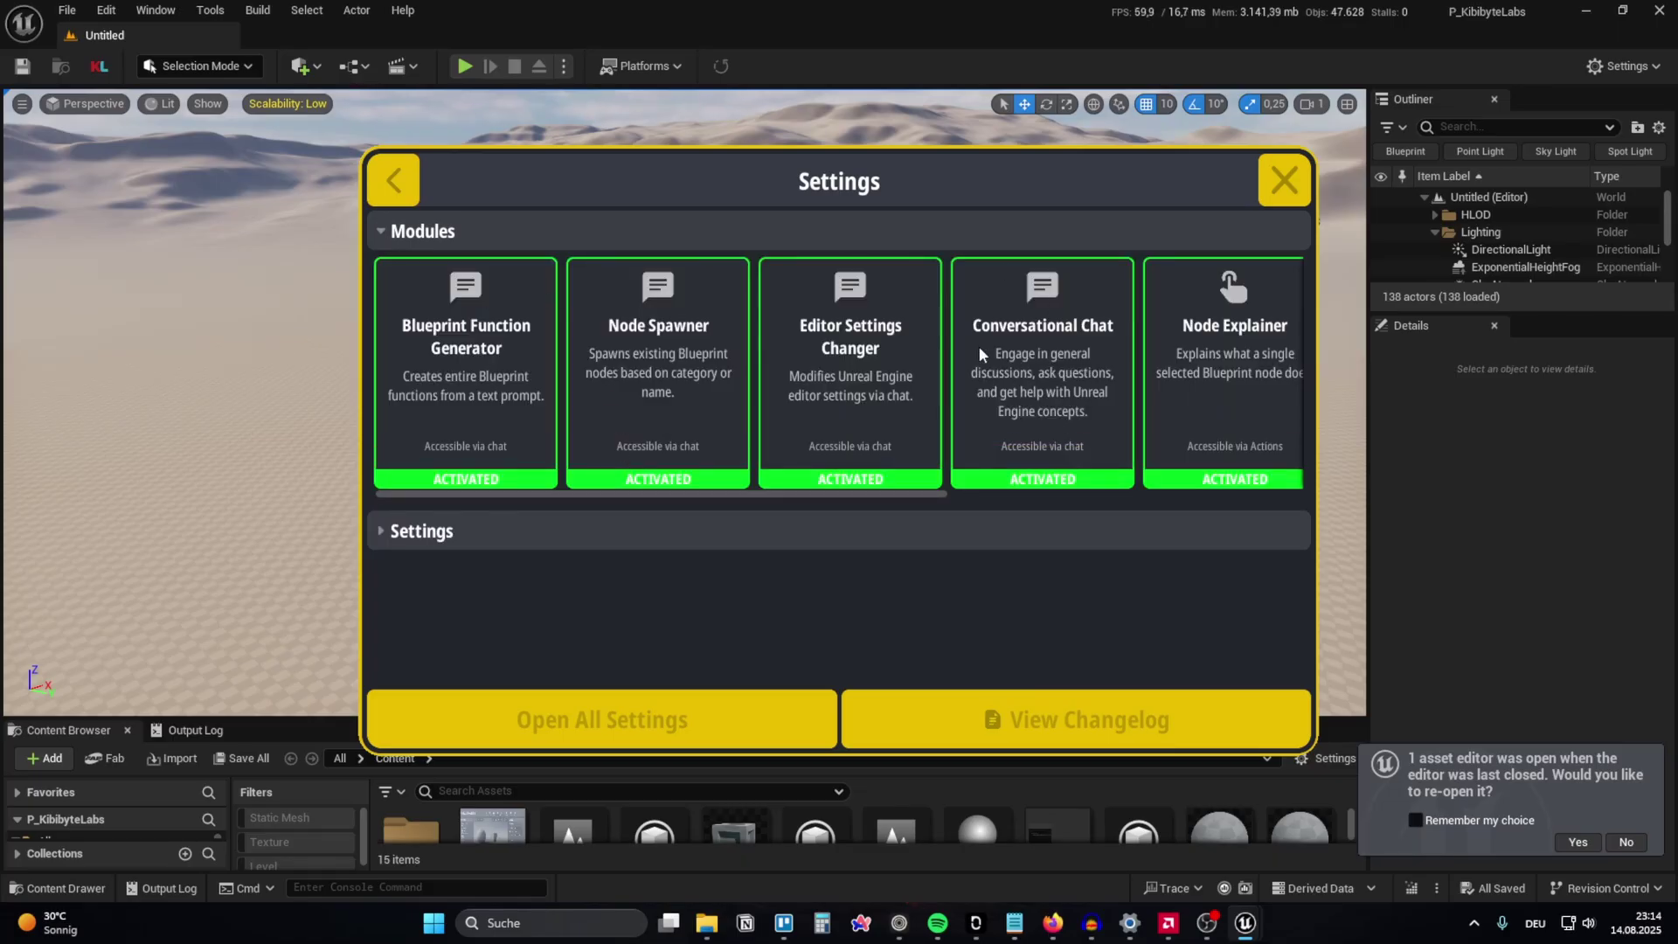
drag(678, 493, 1201, 472)
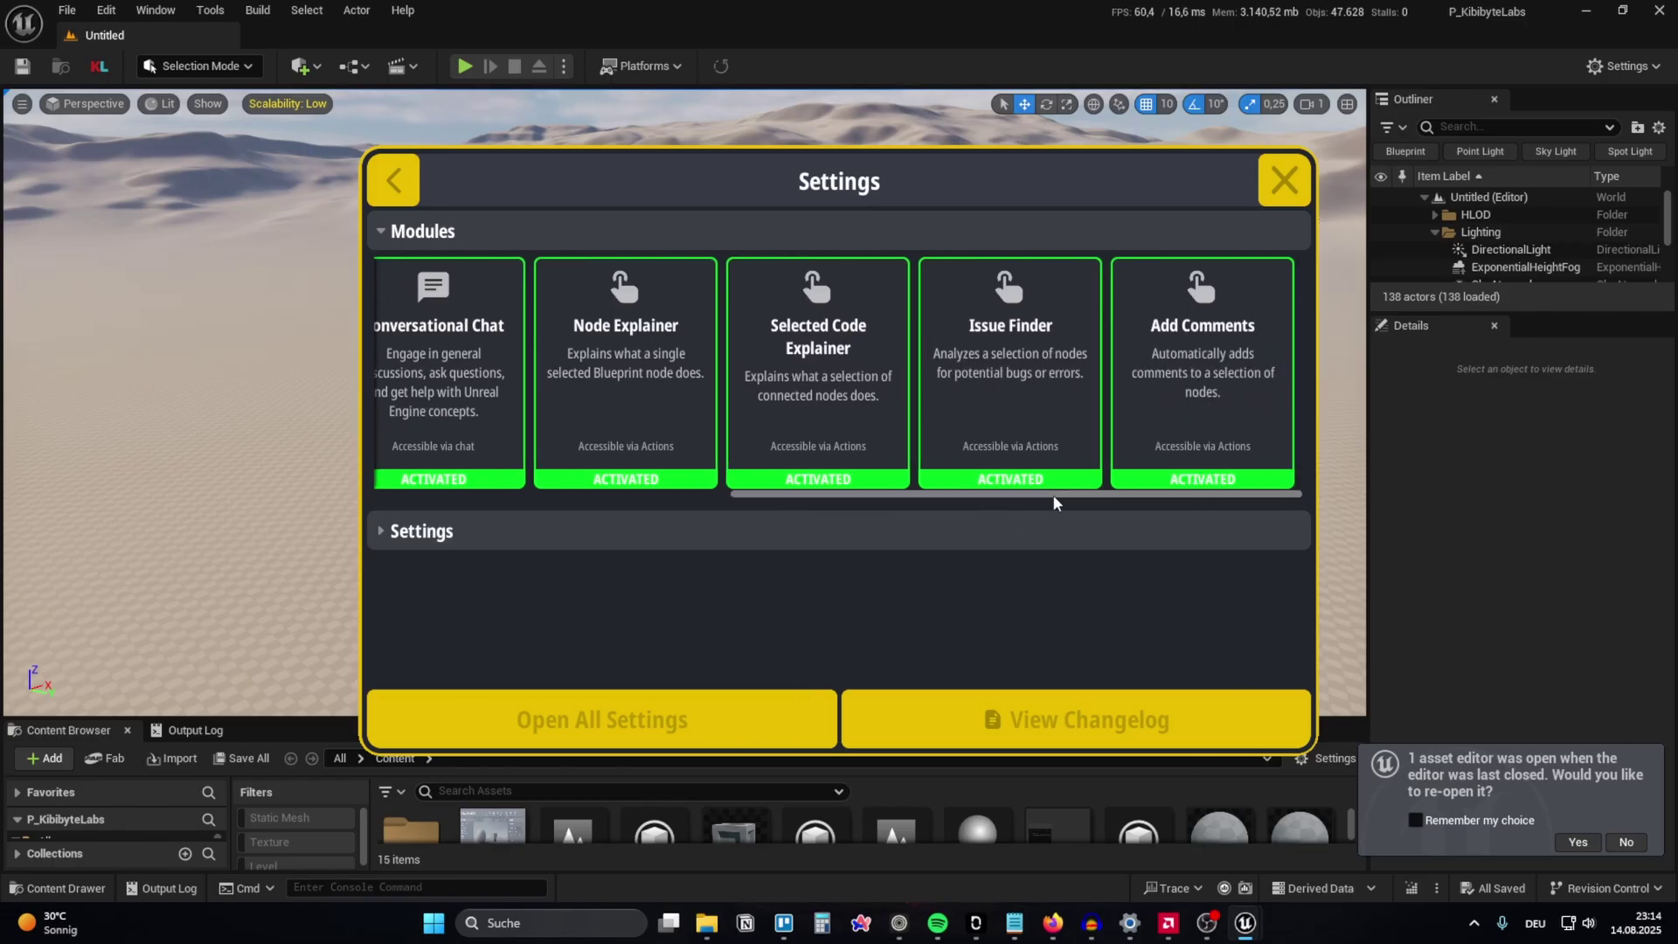
scroll(1045, 491, left, 5)
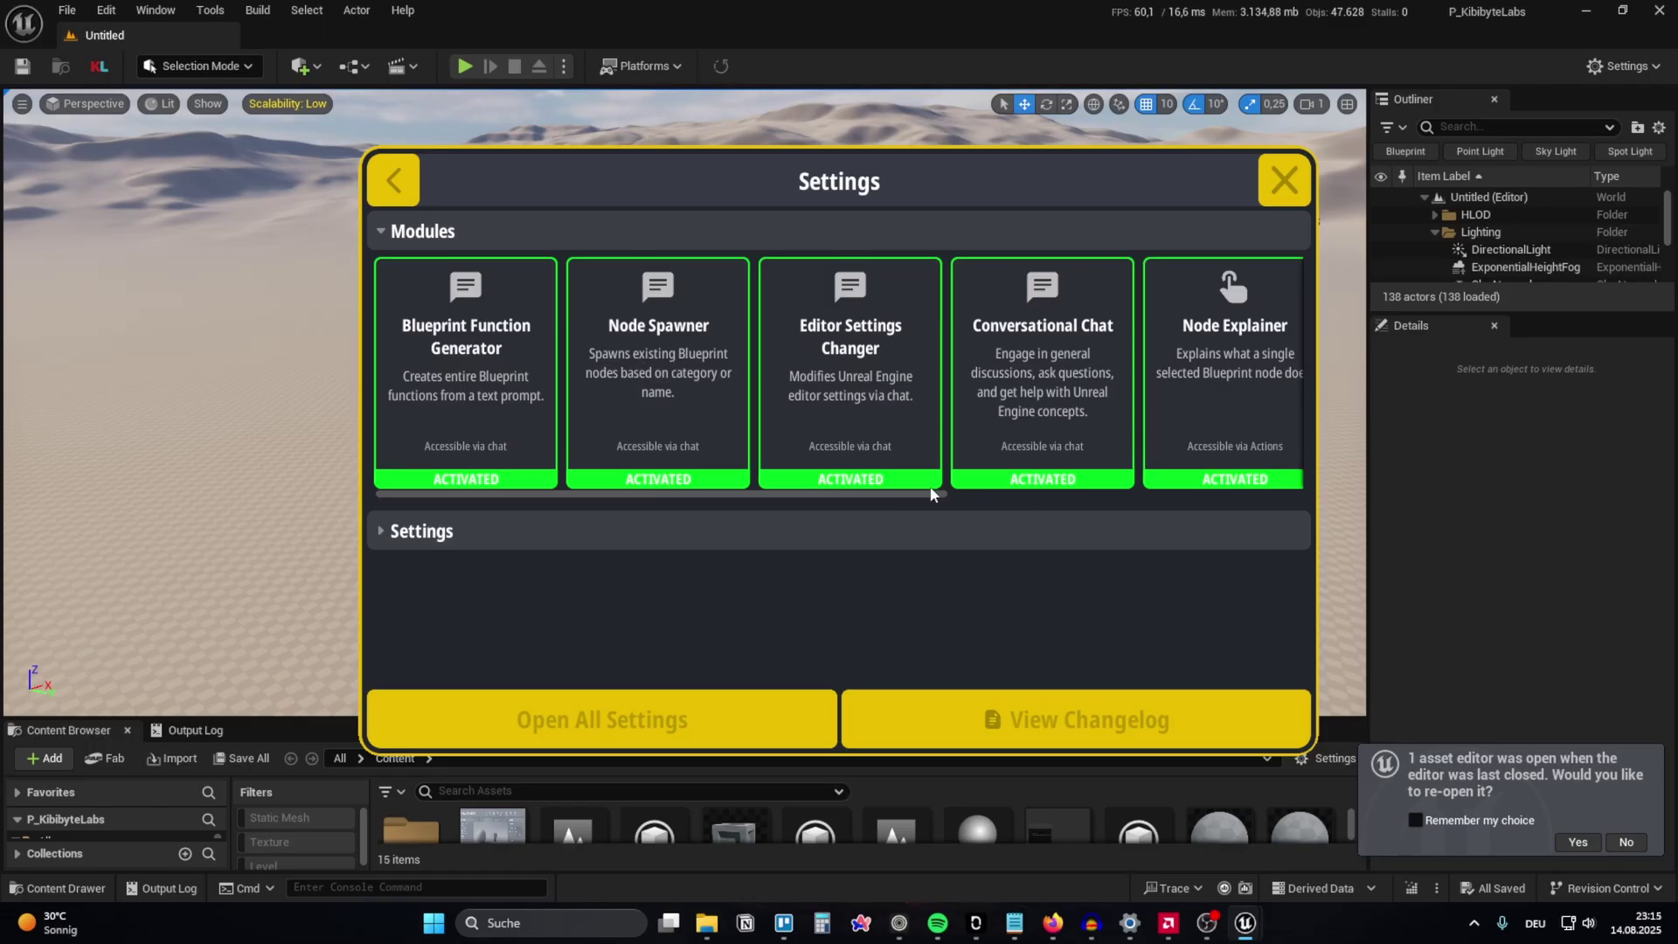
scroll(906, 499, right, 5)
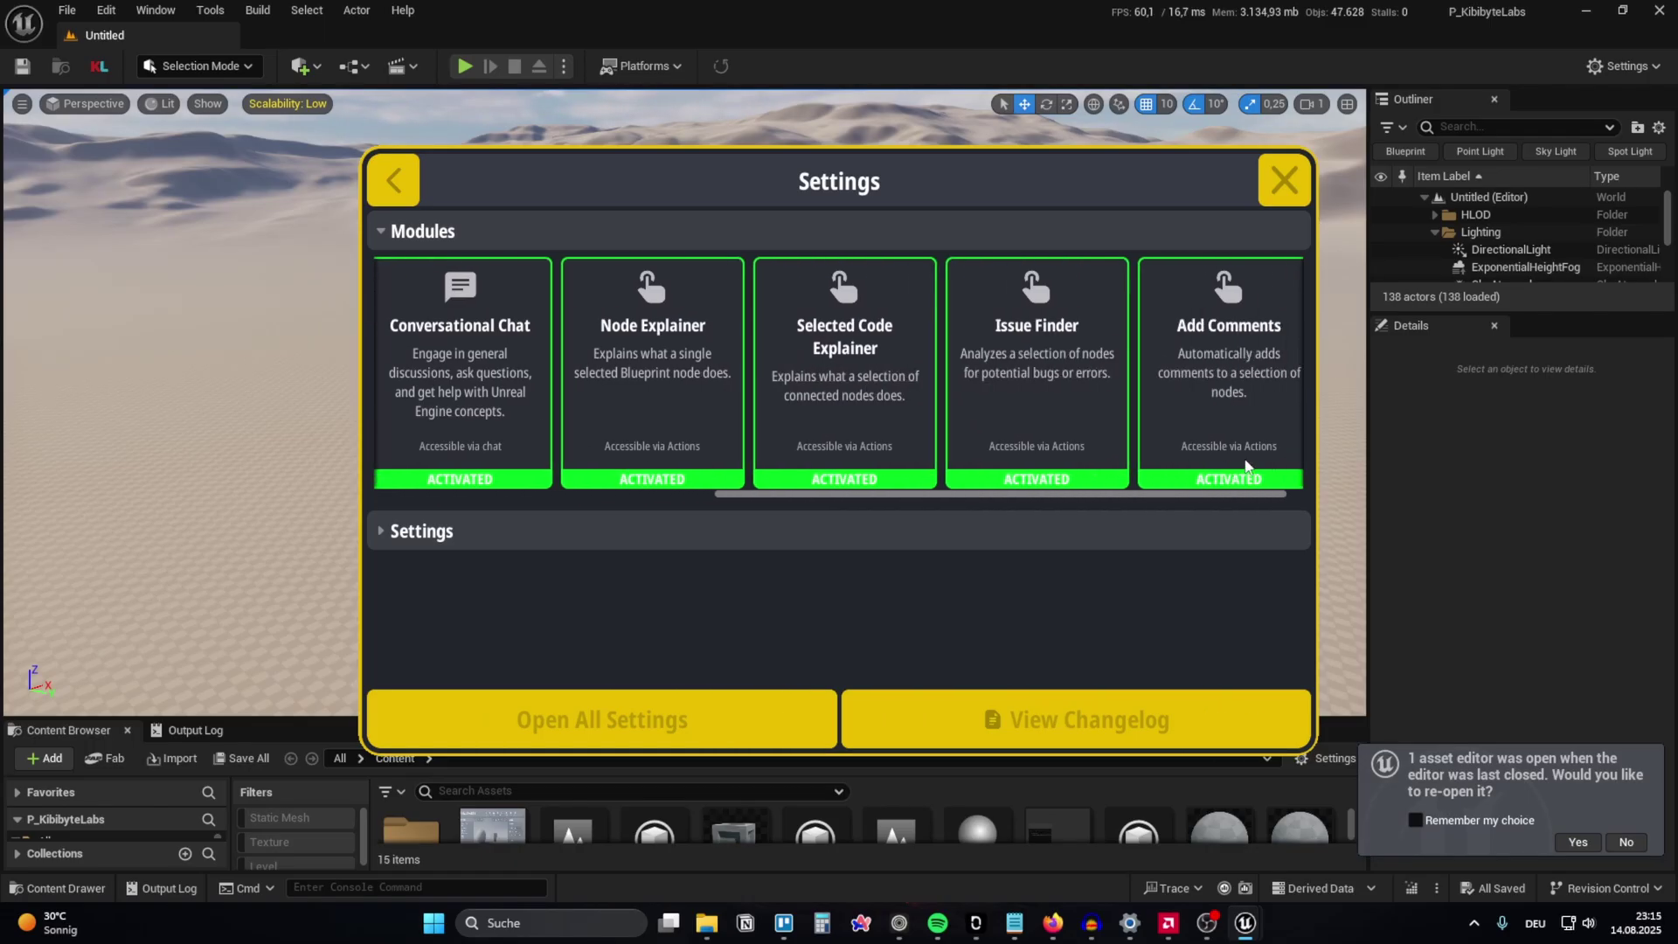
scroll(1146, 499, right, 1)
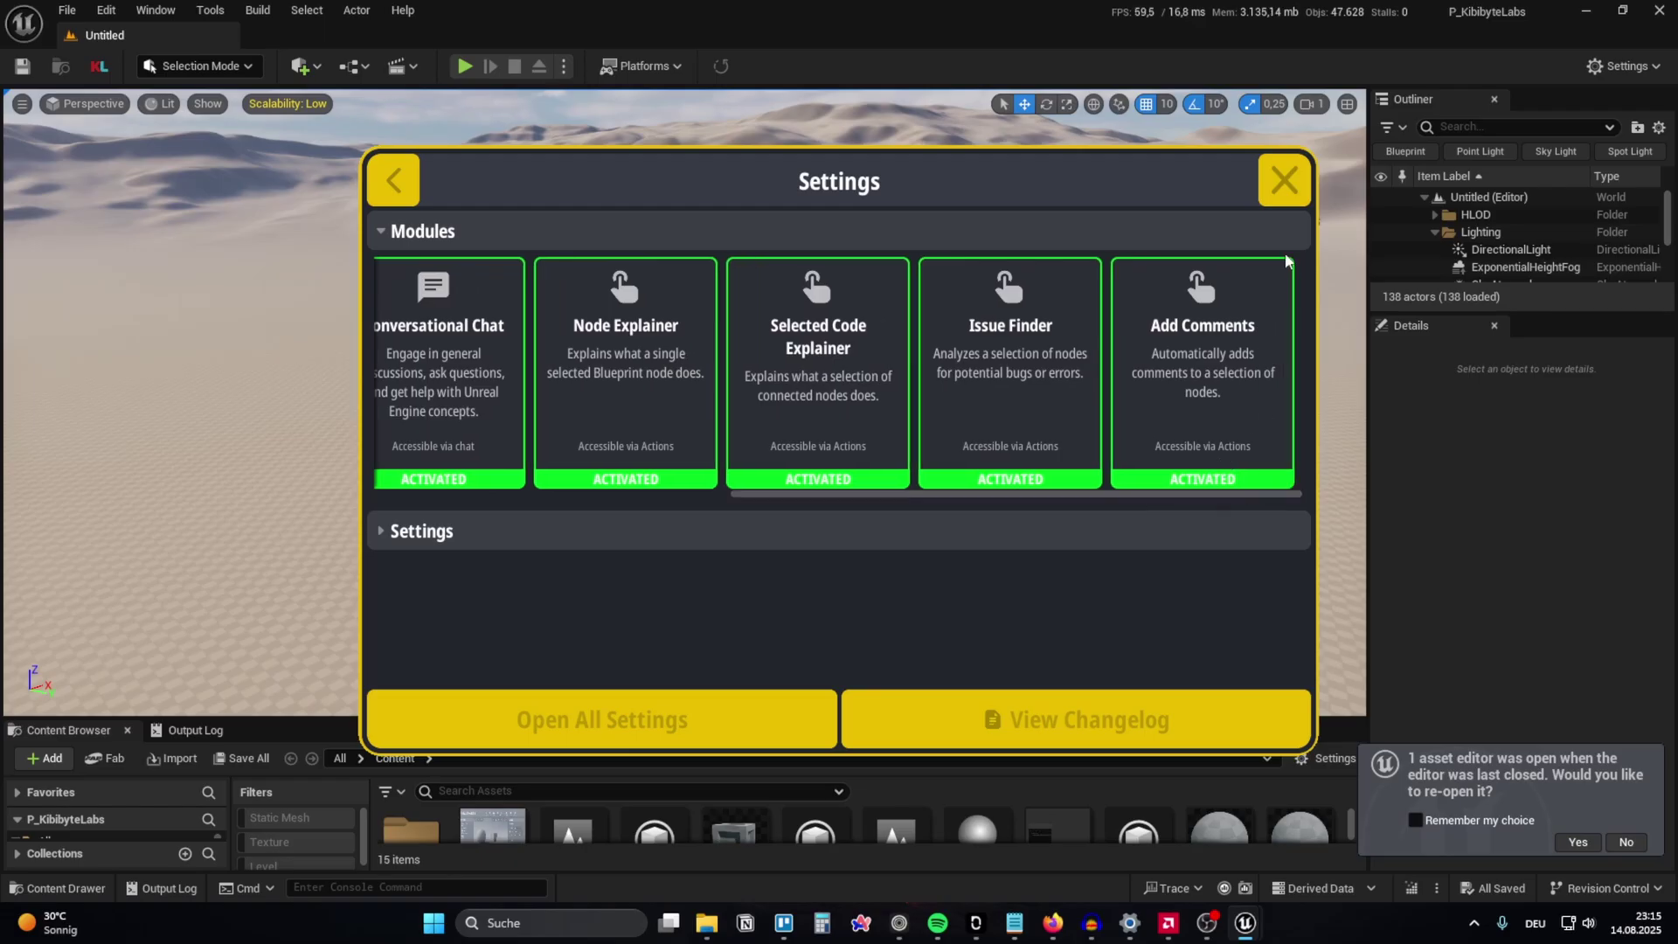
drag(1093, 495, 617, 500)
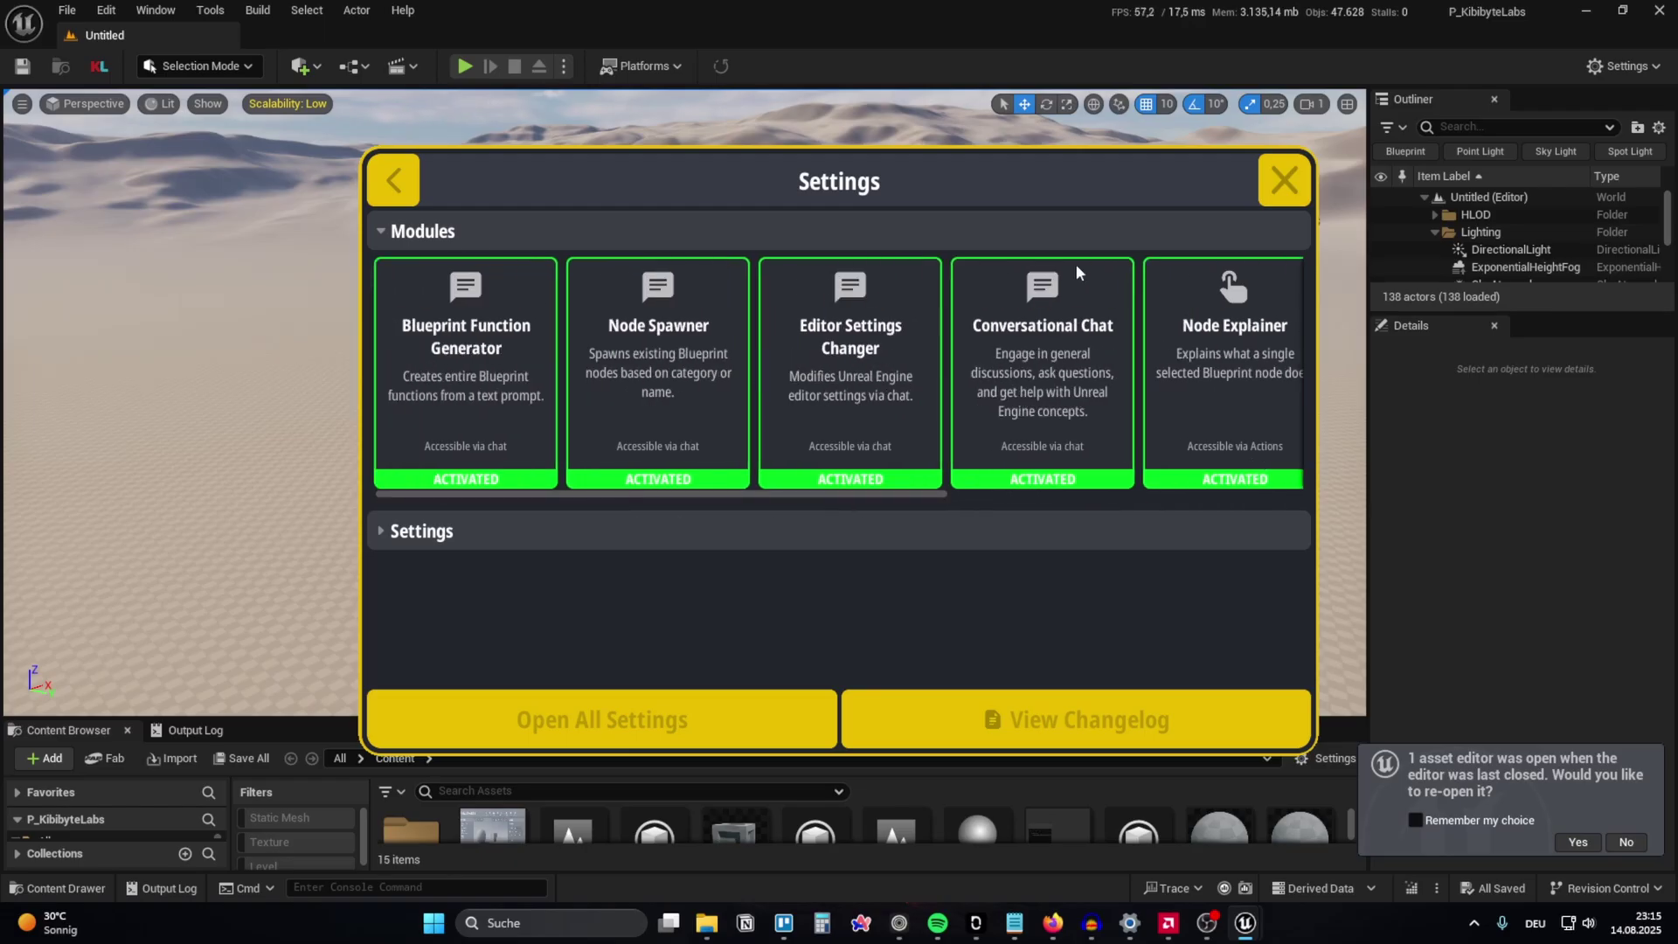
Step: Return to the chat, move it aside, and place a Create Animation Sharing Manager node in the Level Blueprint
click(382, 183)
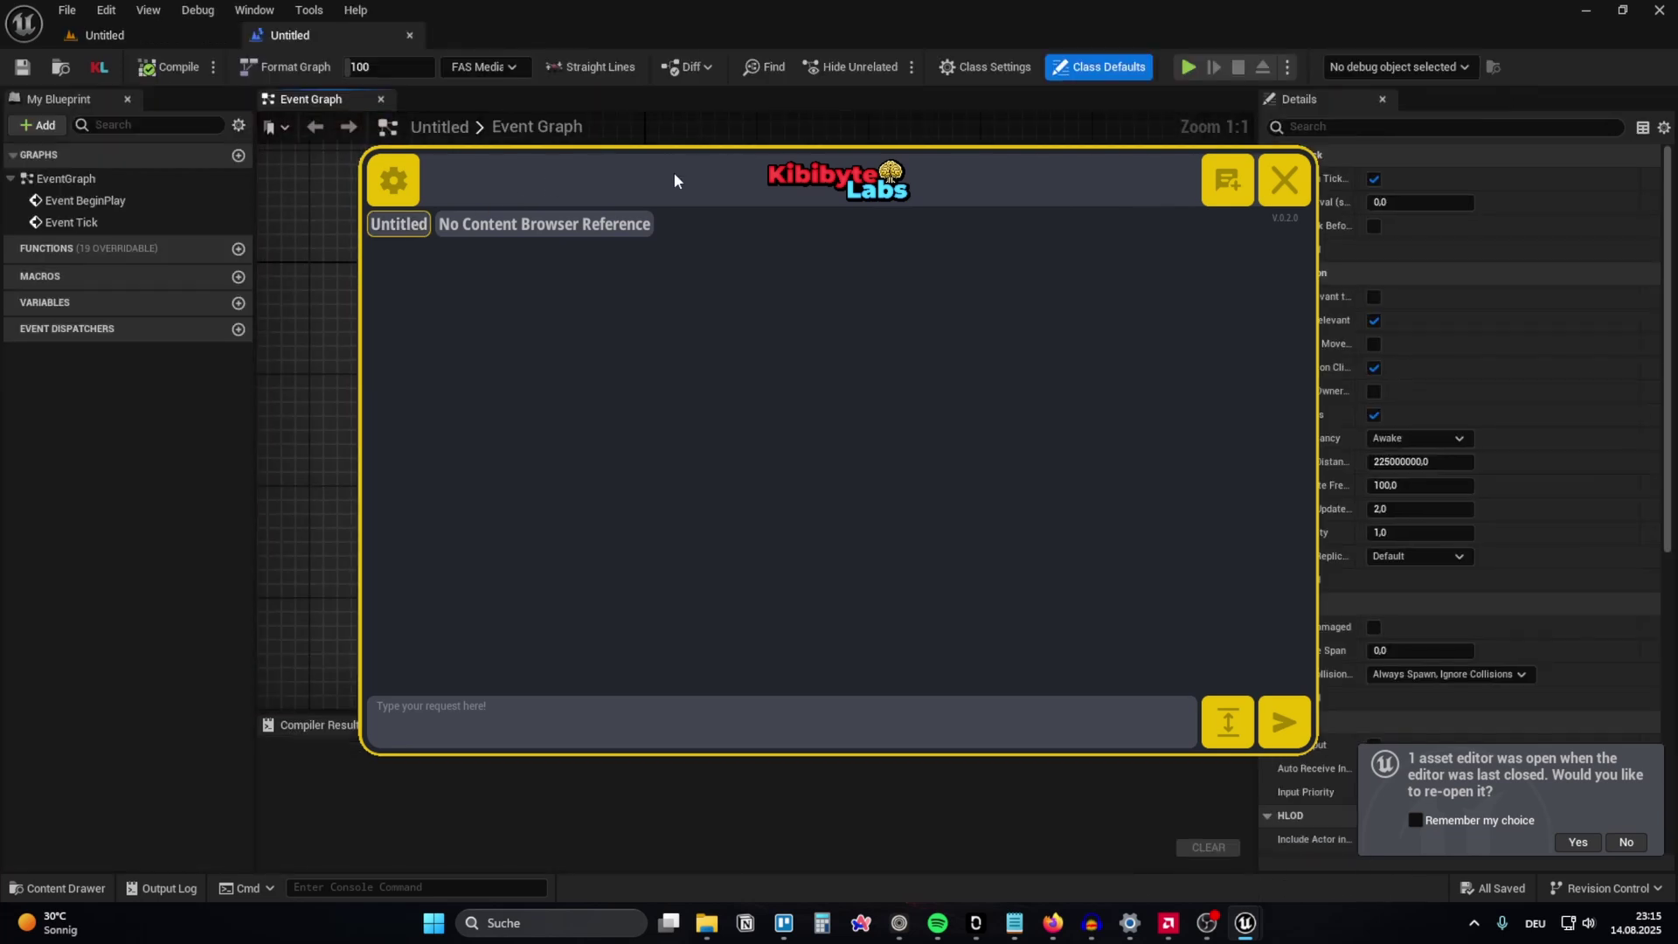
drag(674, 176, 1453, 186)
right_drag(987, 346, 734, 275)
right_click(734, 278)
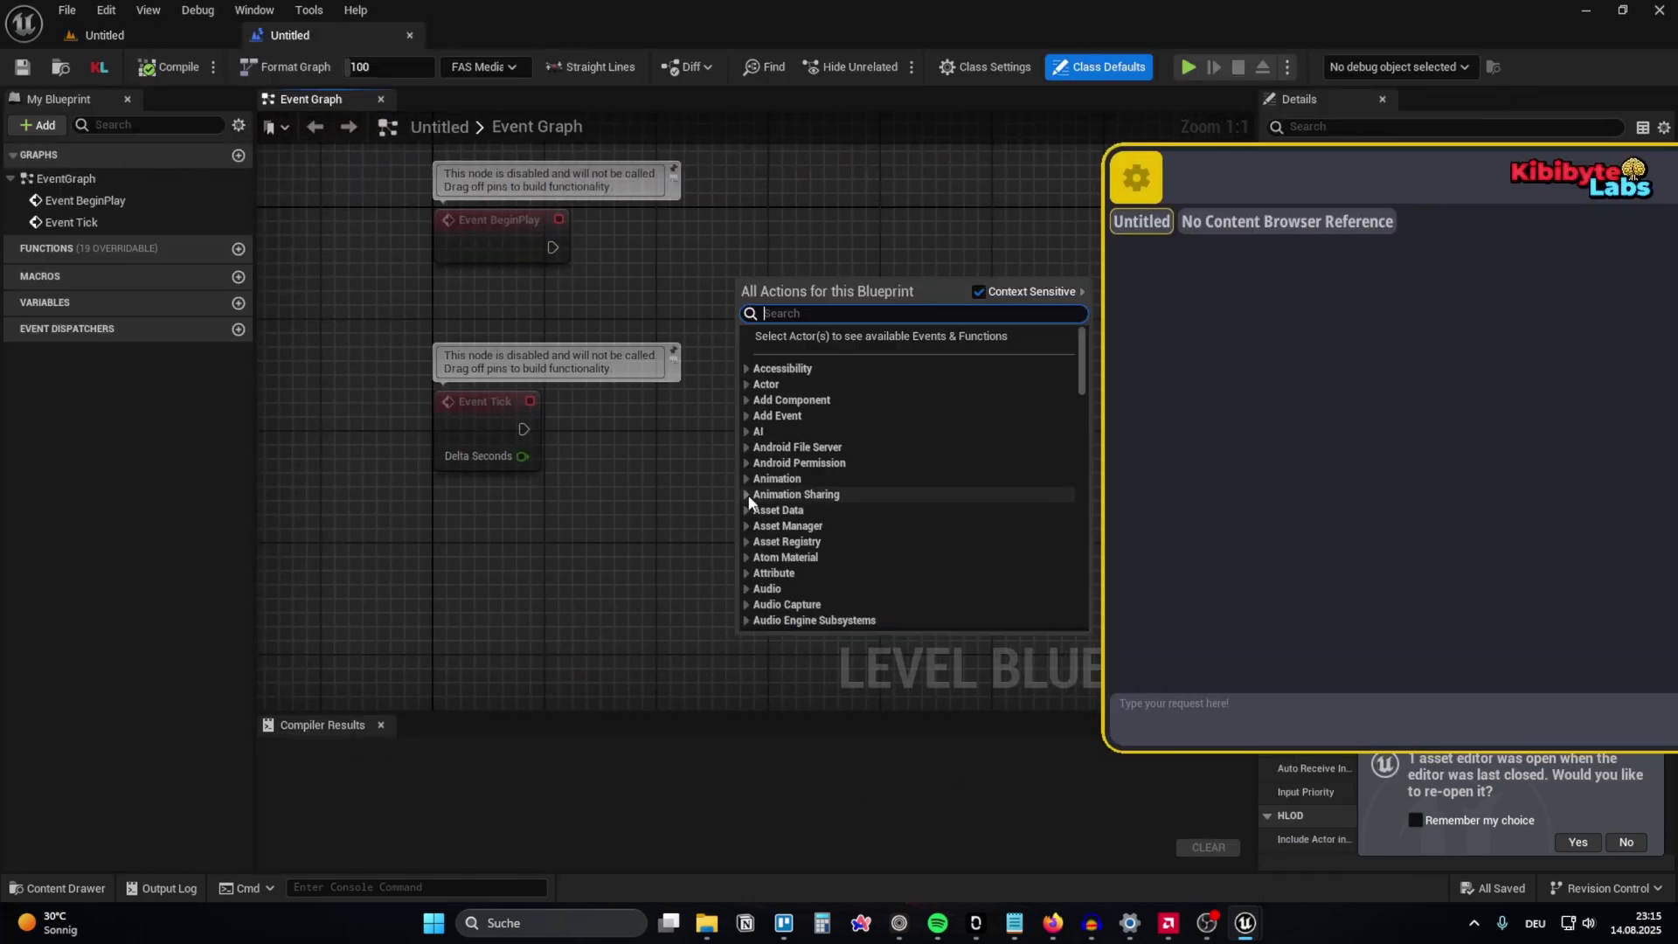
click(791, 493)
click(797, 533)
Step: Have the AI explain the Create Animation Sharing Manager node and centre the chat to read it
right_click(858, 304)
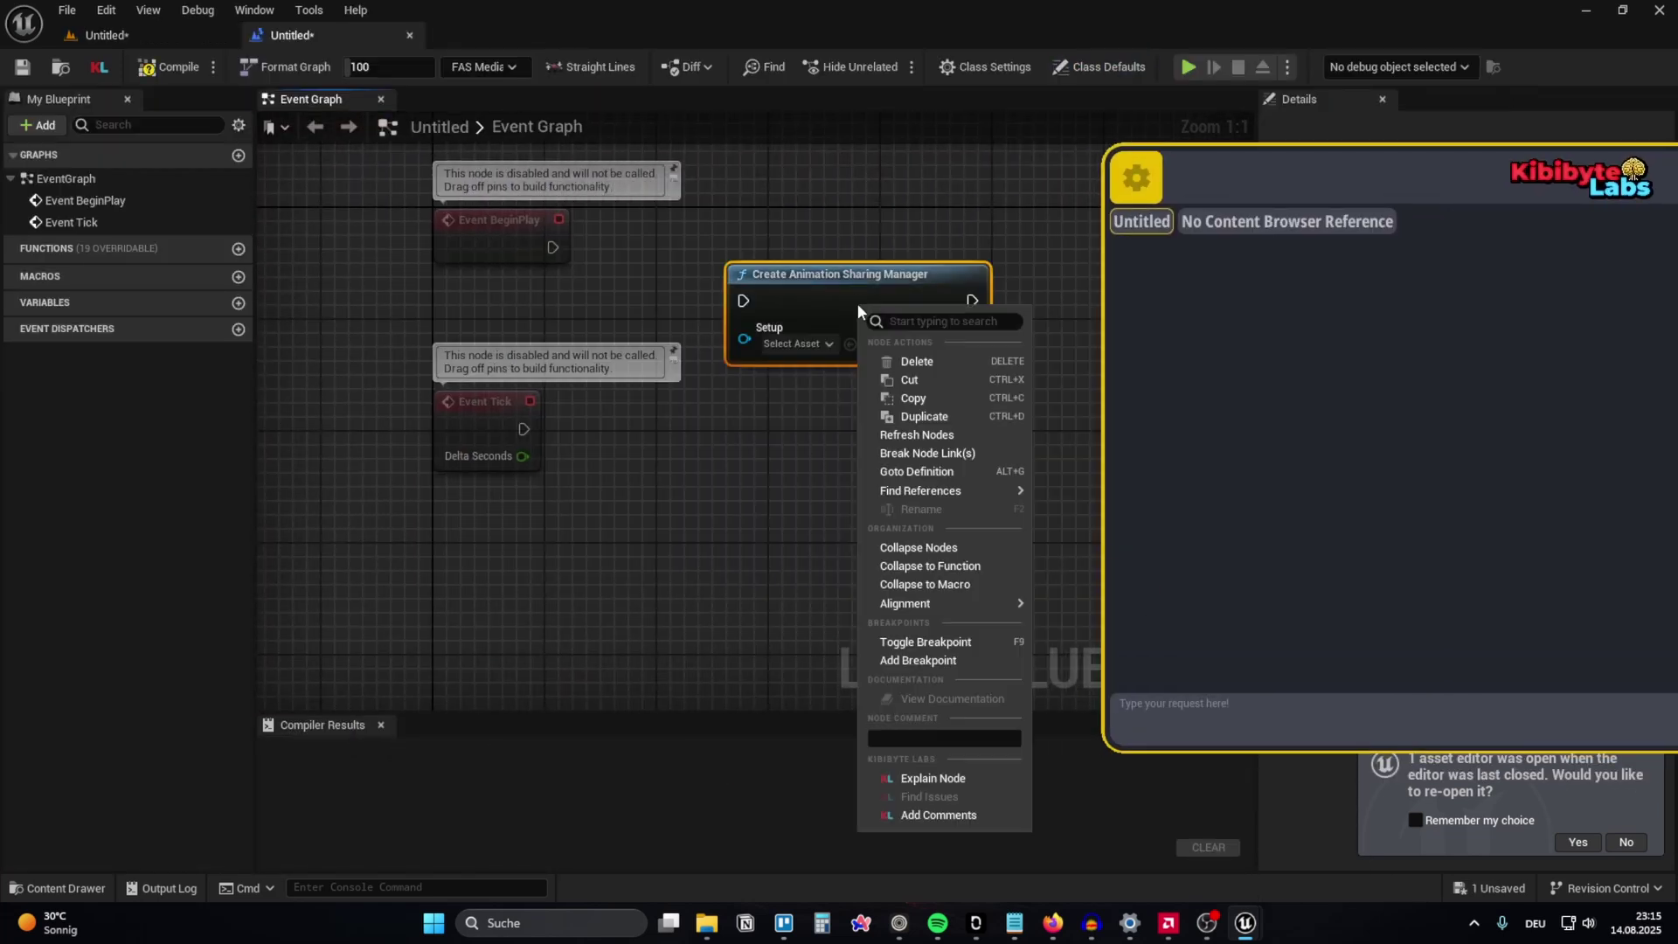
click(980, 781)
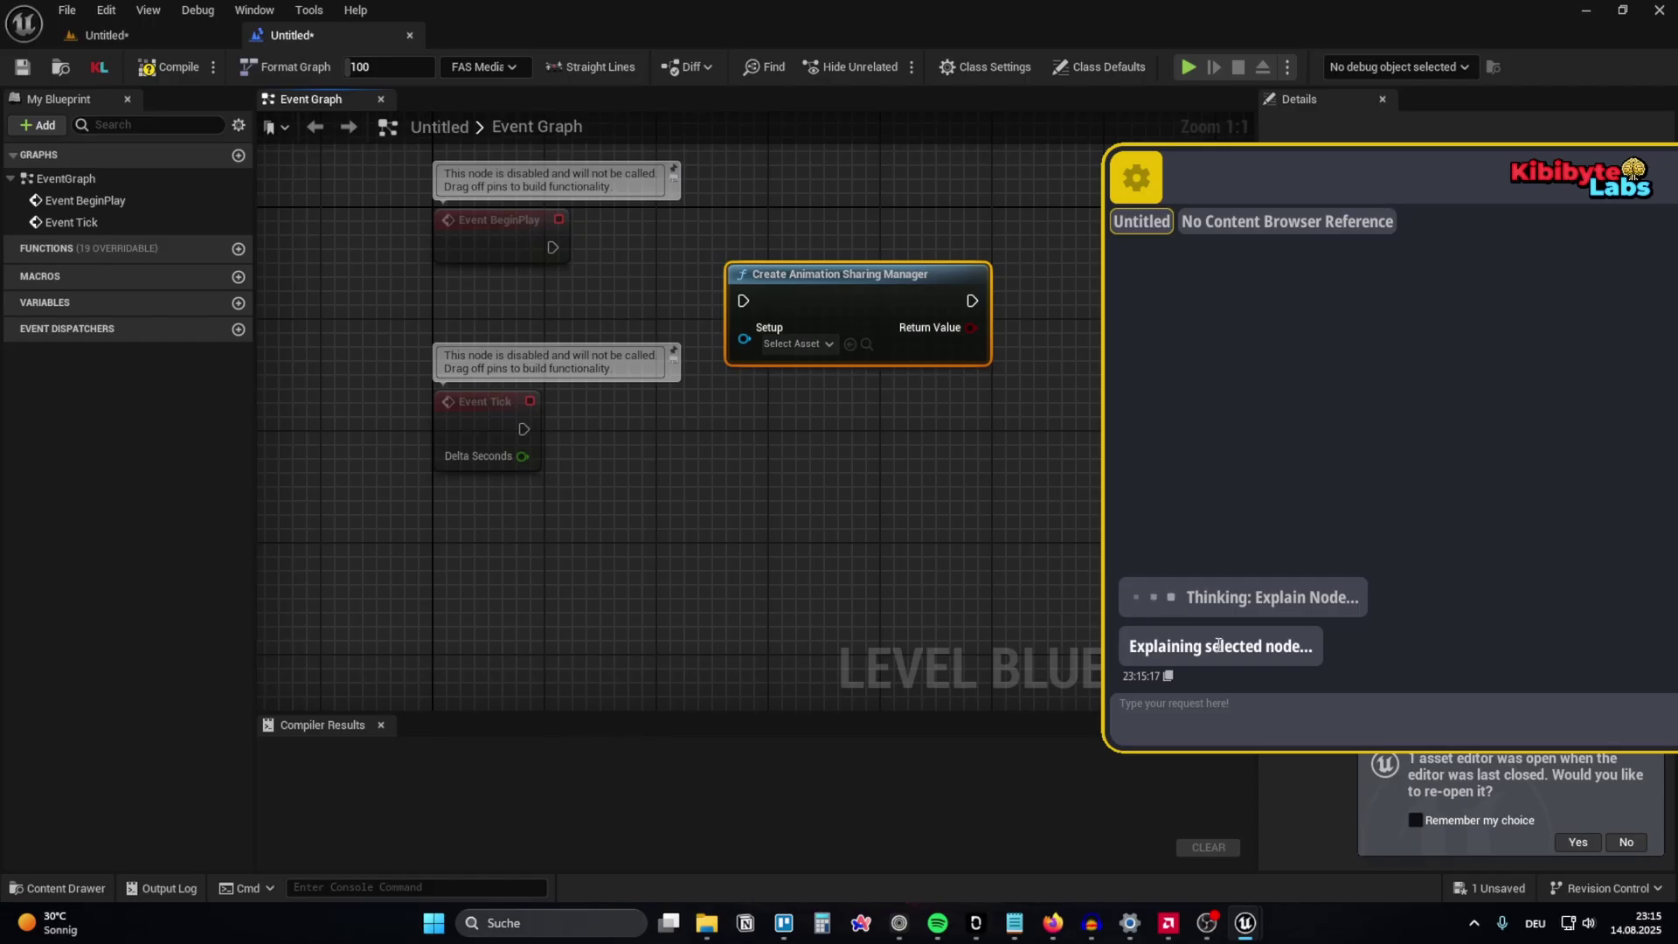
drag(1300, 217, 713, 406)
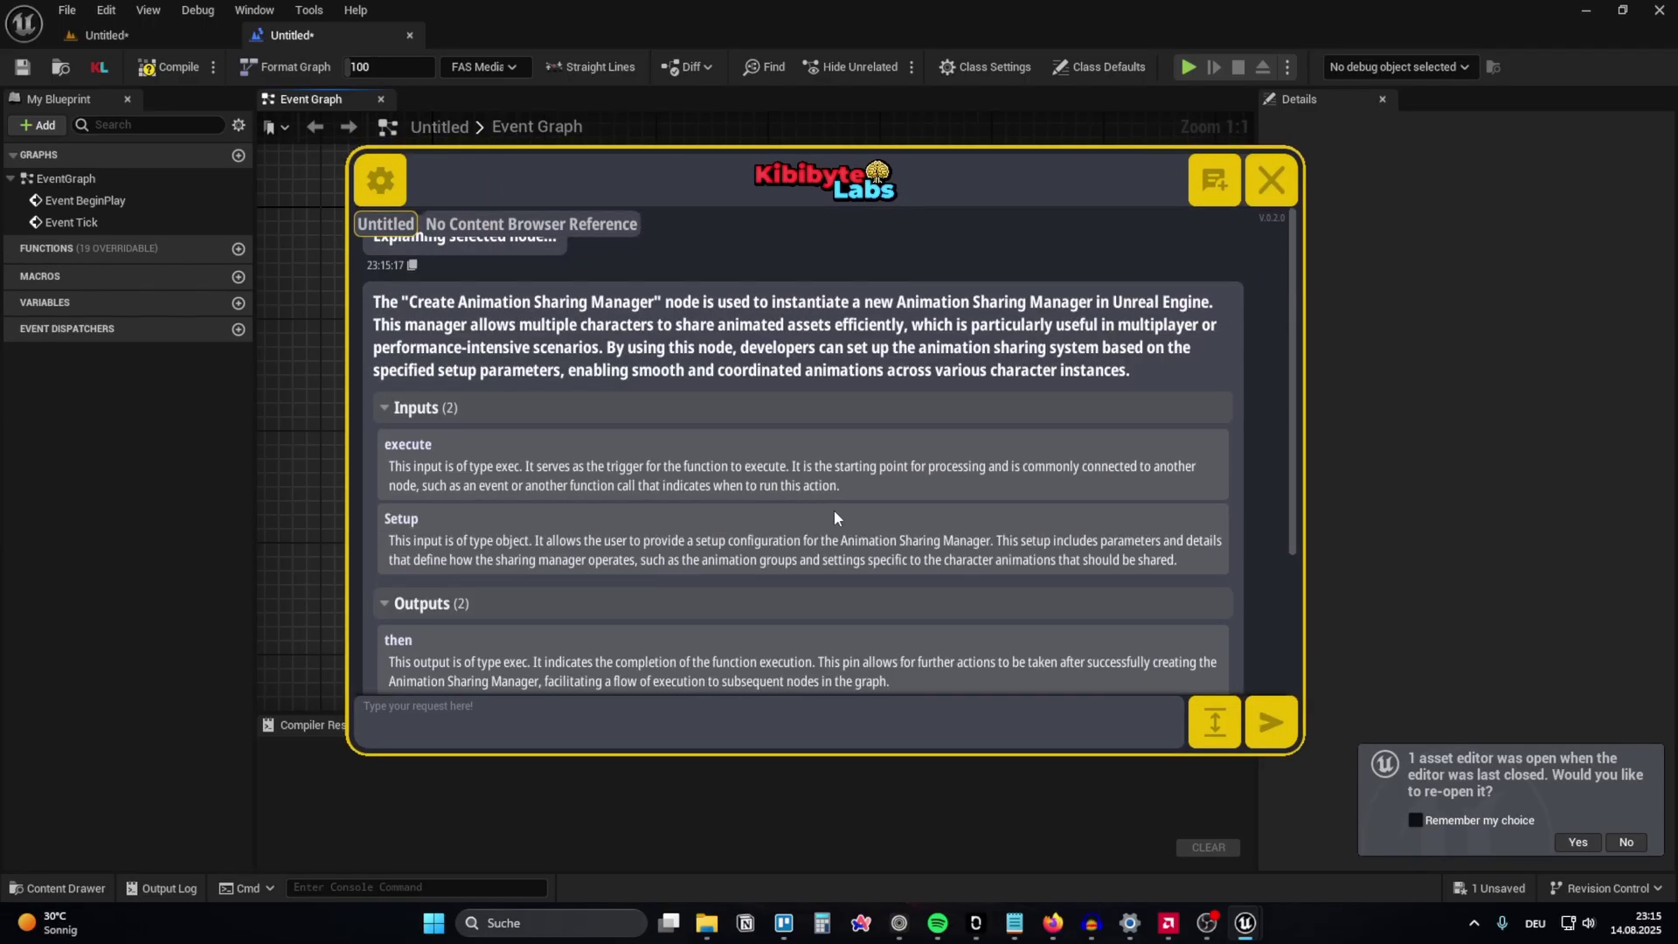
Step: Start a new AI chat and move the chat panel to the right edge
click(1218, 186)
drag(1162, 179, 1669, 175)
scroll(524, 350, down, 2)
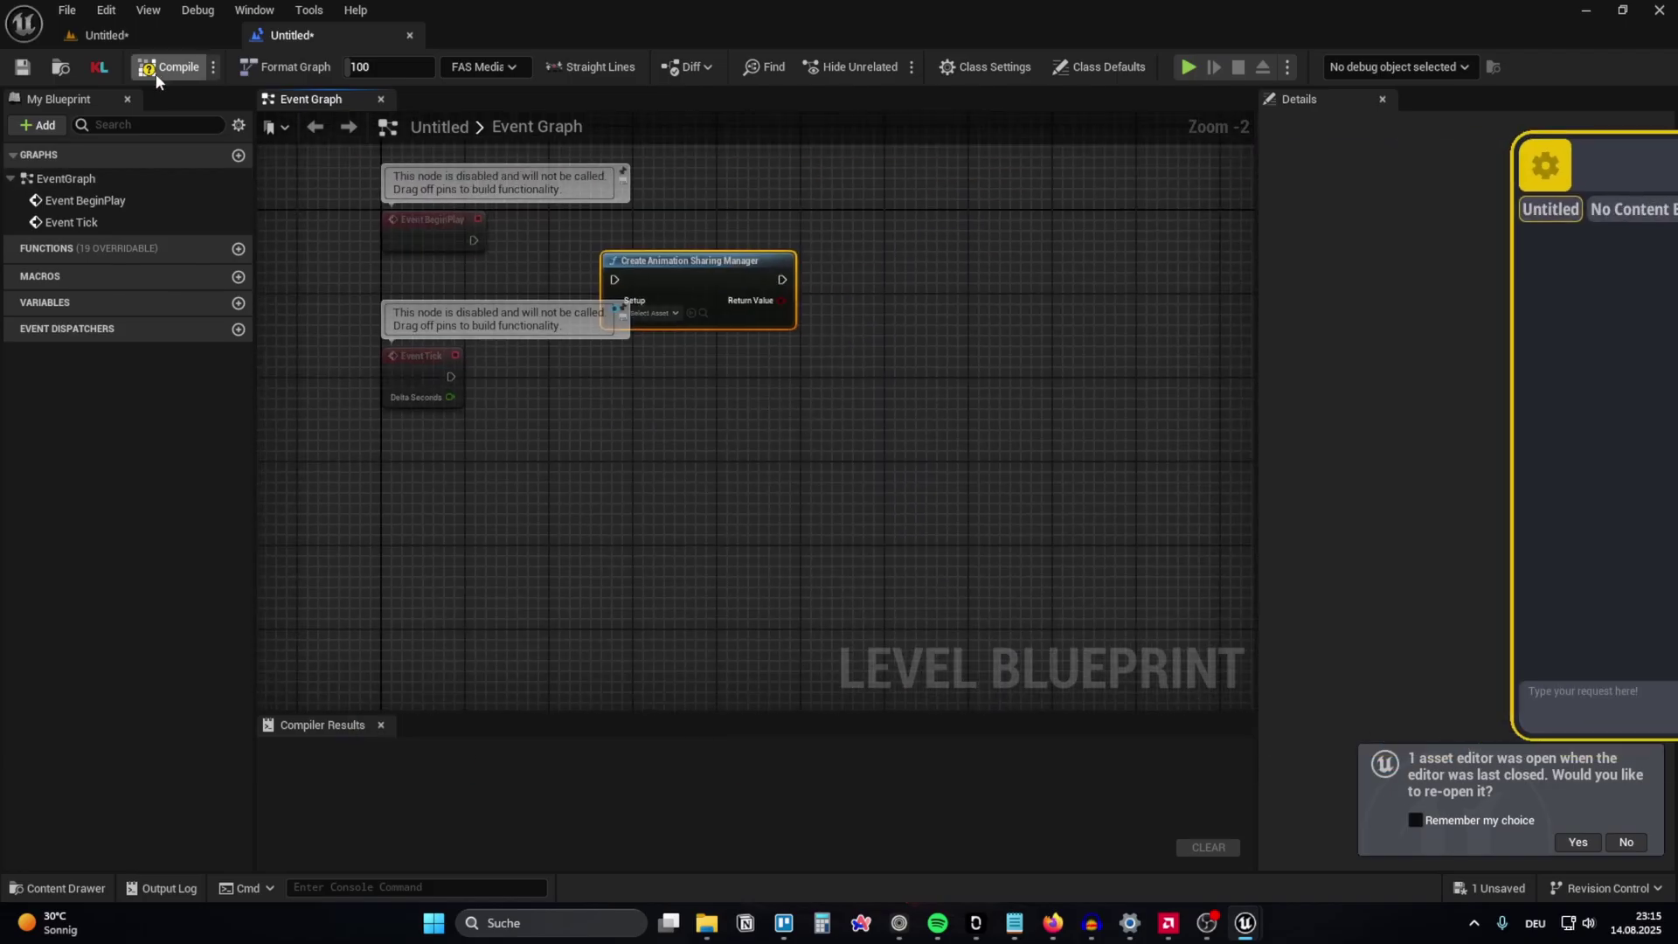
Step: Open NewBlueprint from the Content Browser and go to its Is Facing Wall function graph
click(100, 35)
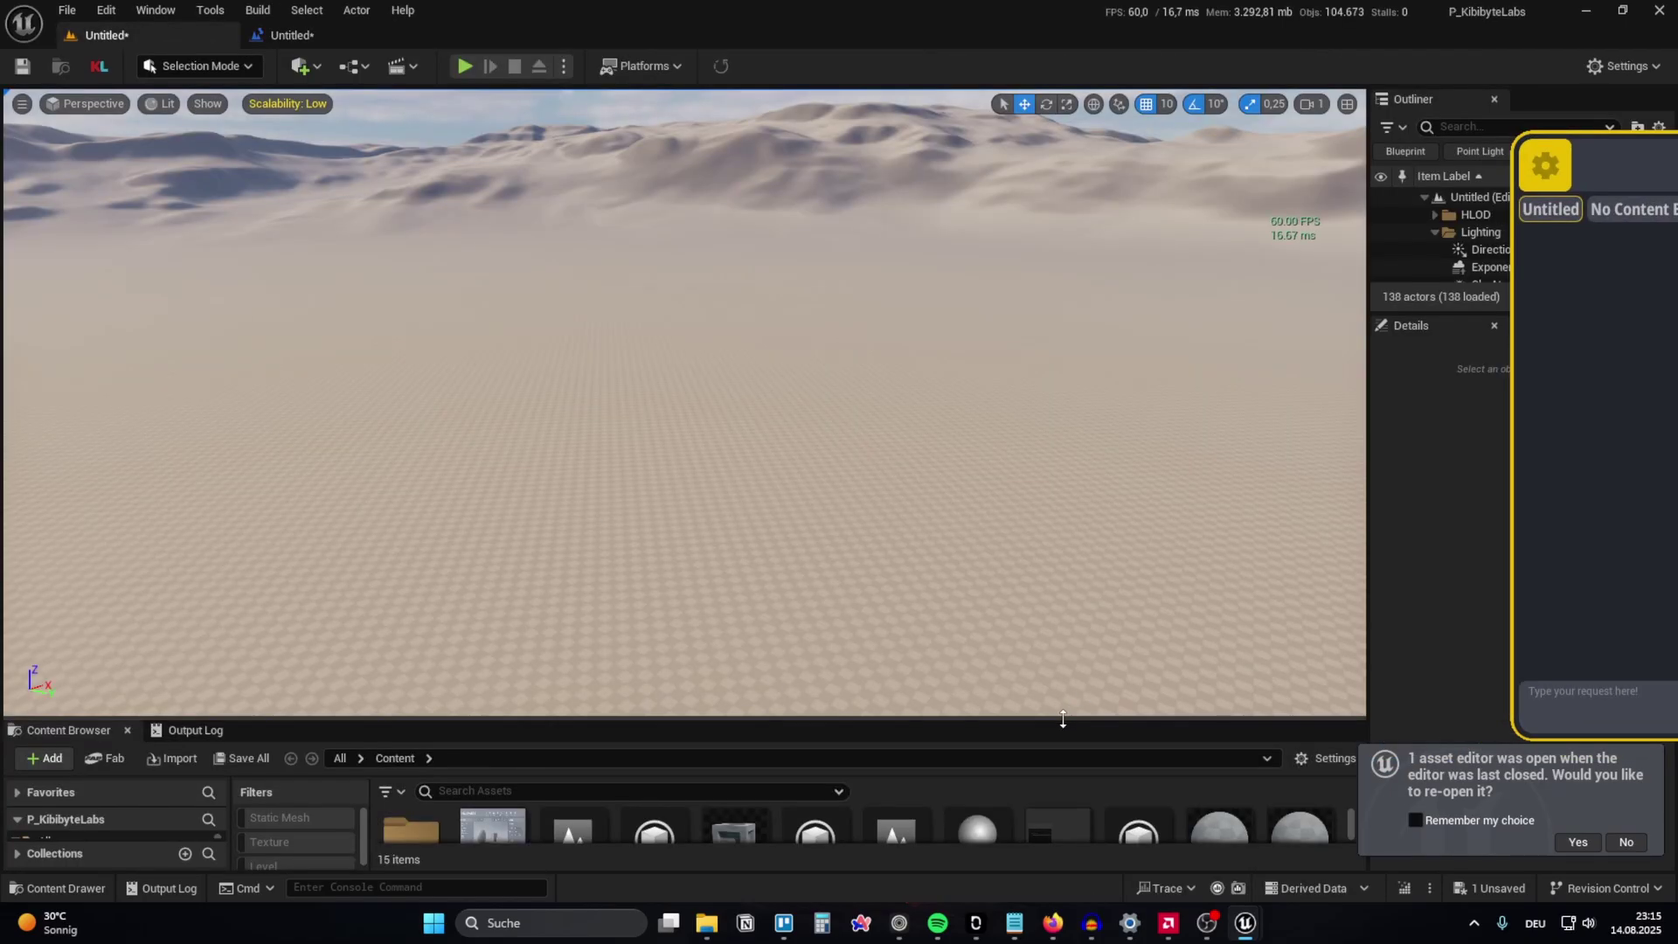
drag(1063, 717, 1063, 578)
click(977, 710)
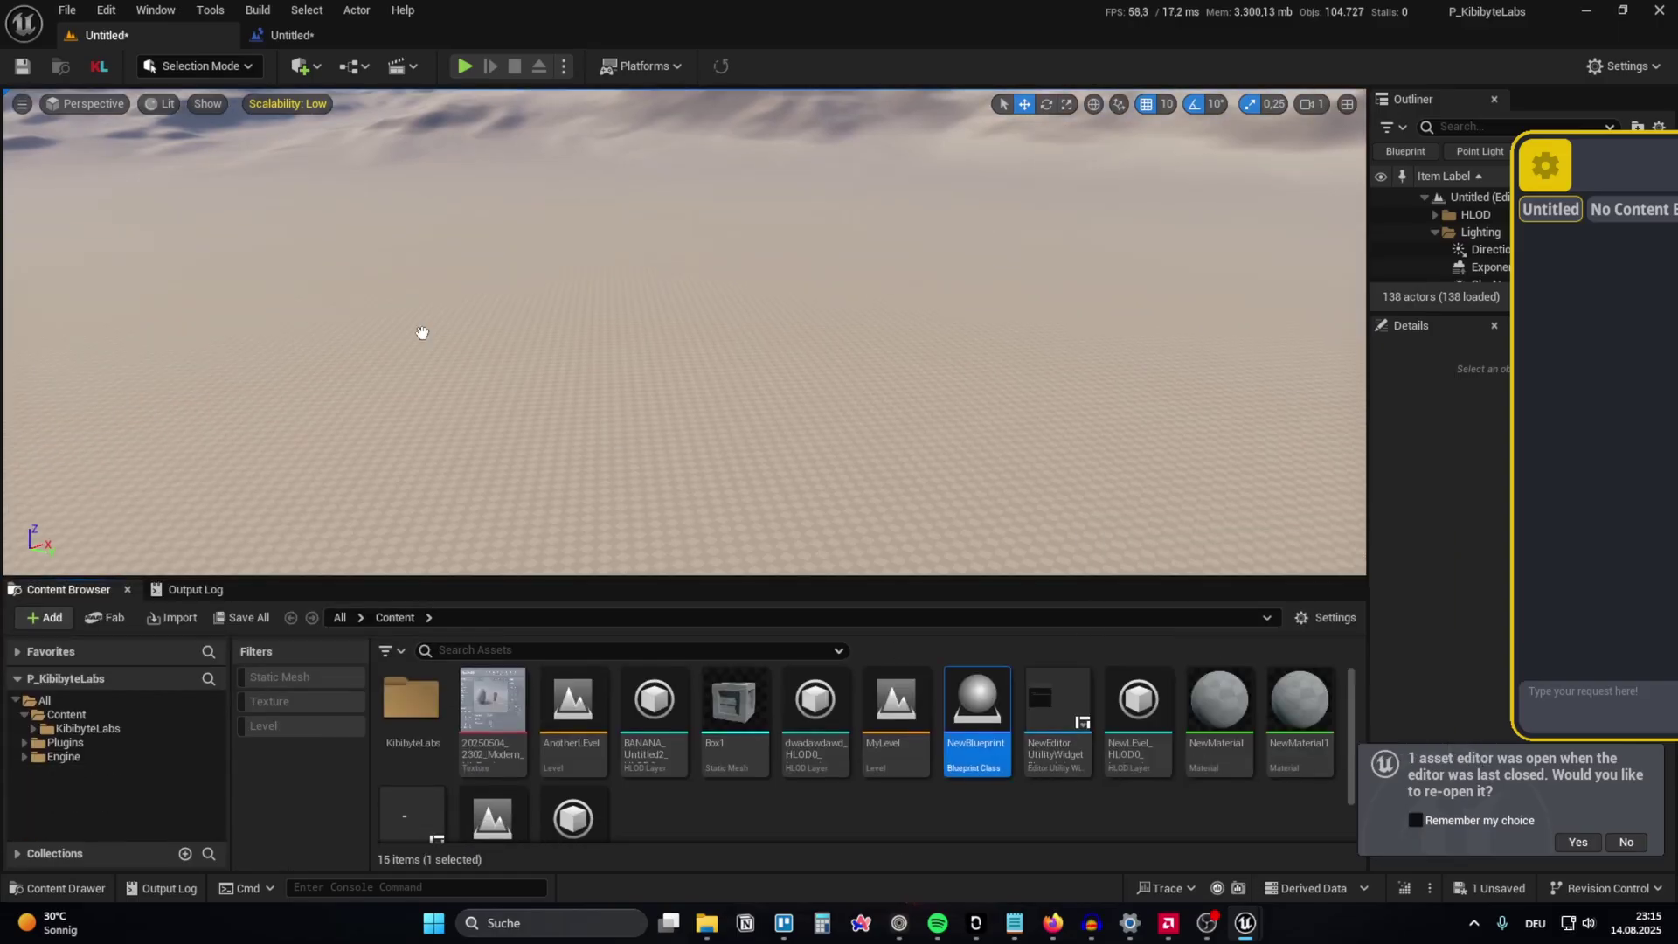
drag(1607, 175, 659, 152)
click(709, 187)
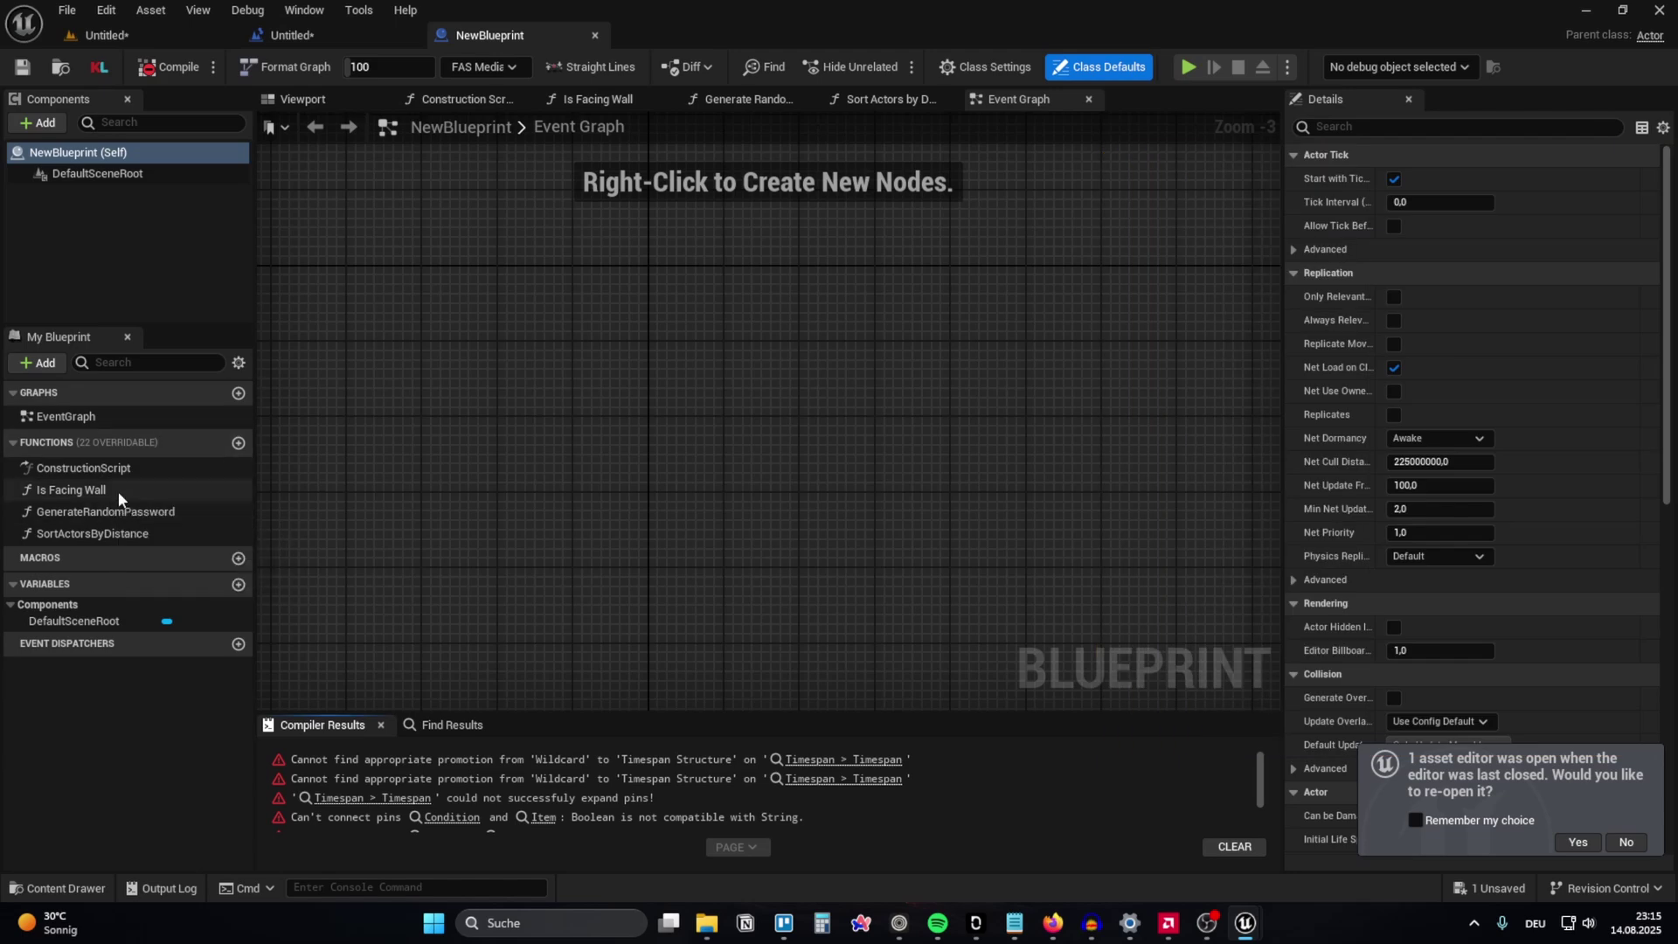
double_click(88, 491)
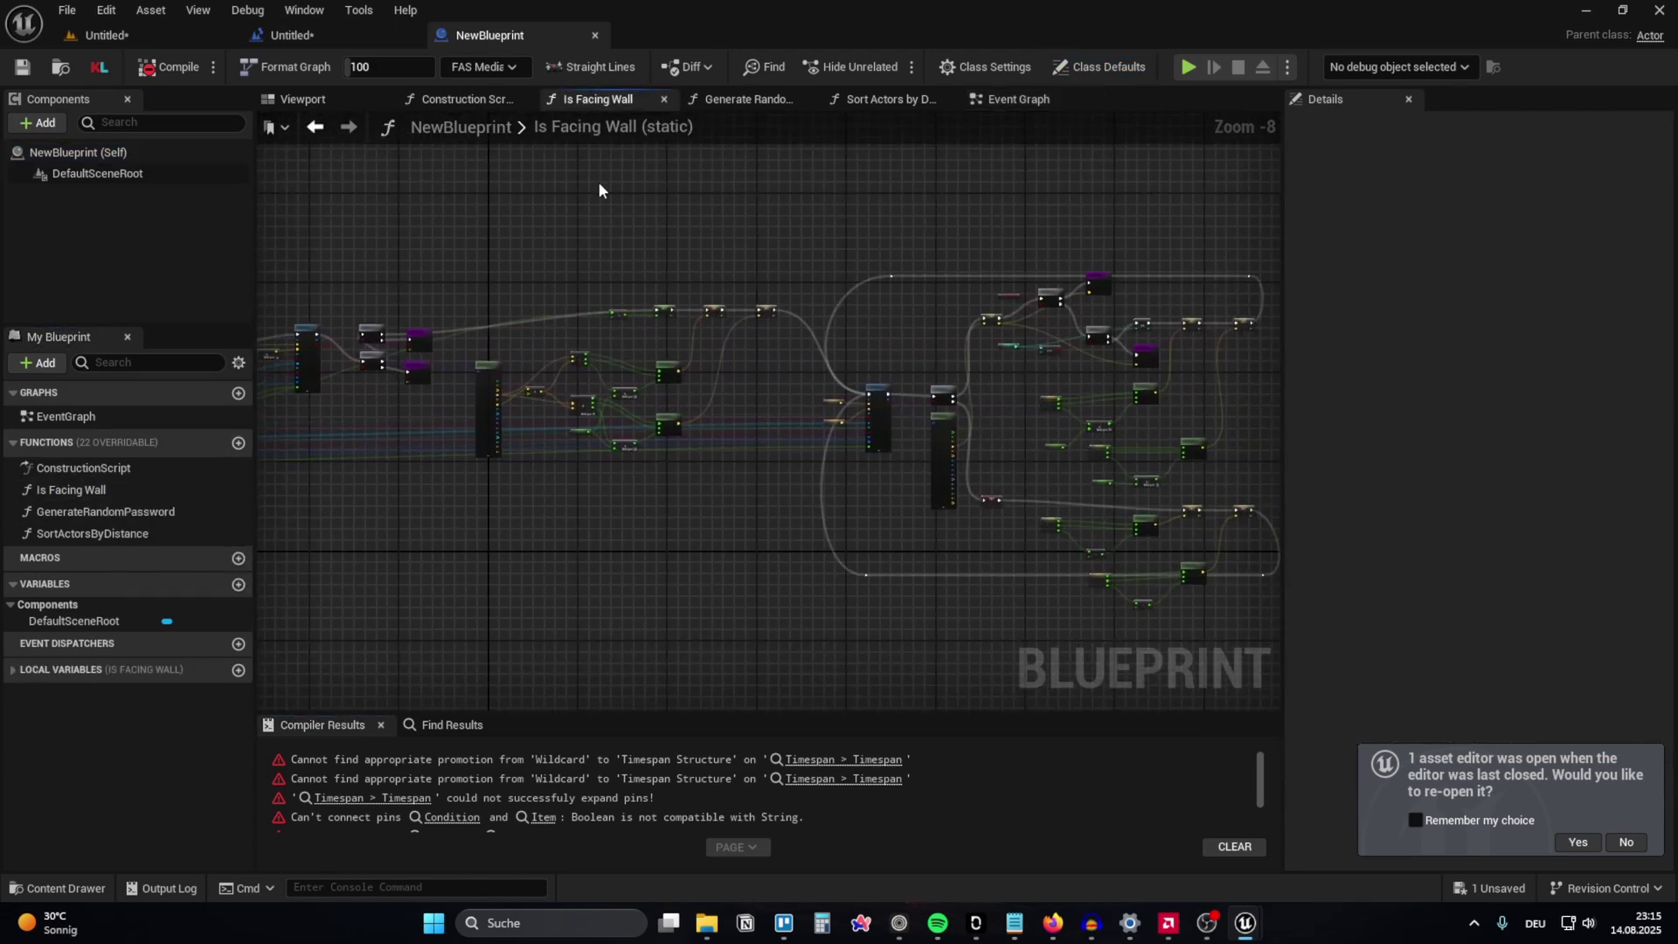
Step: Have the AI explain the selected Is Facing Wall nodes and read its step-by-step breakdown
right_click(484, 408)
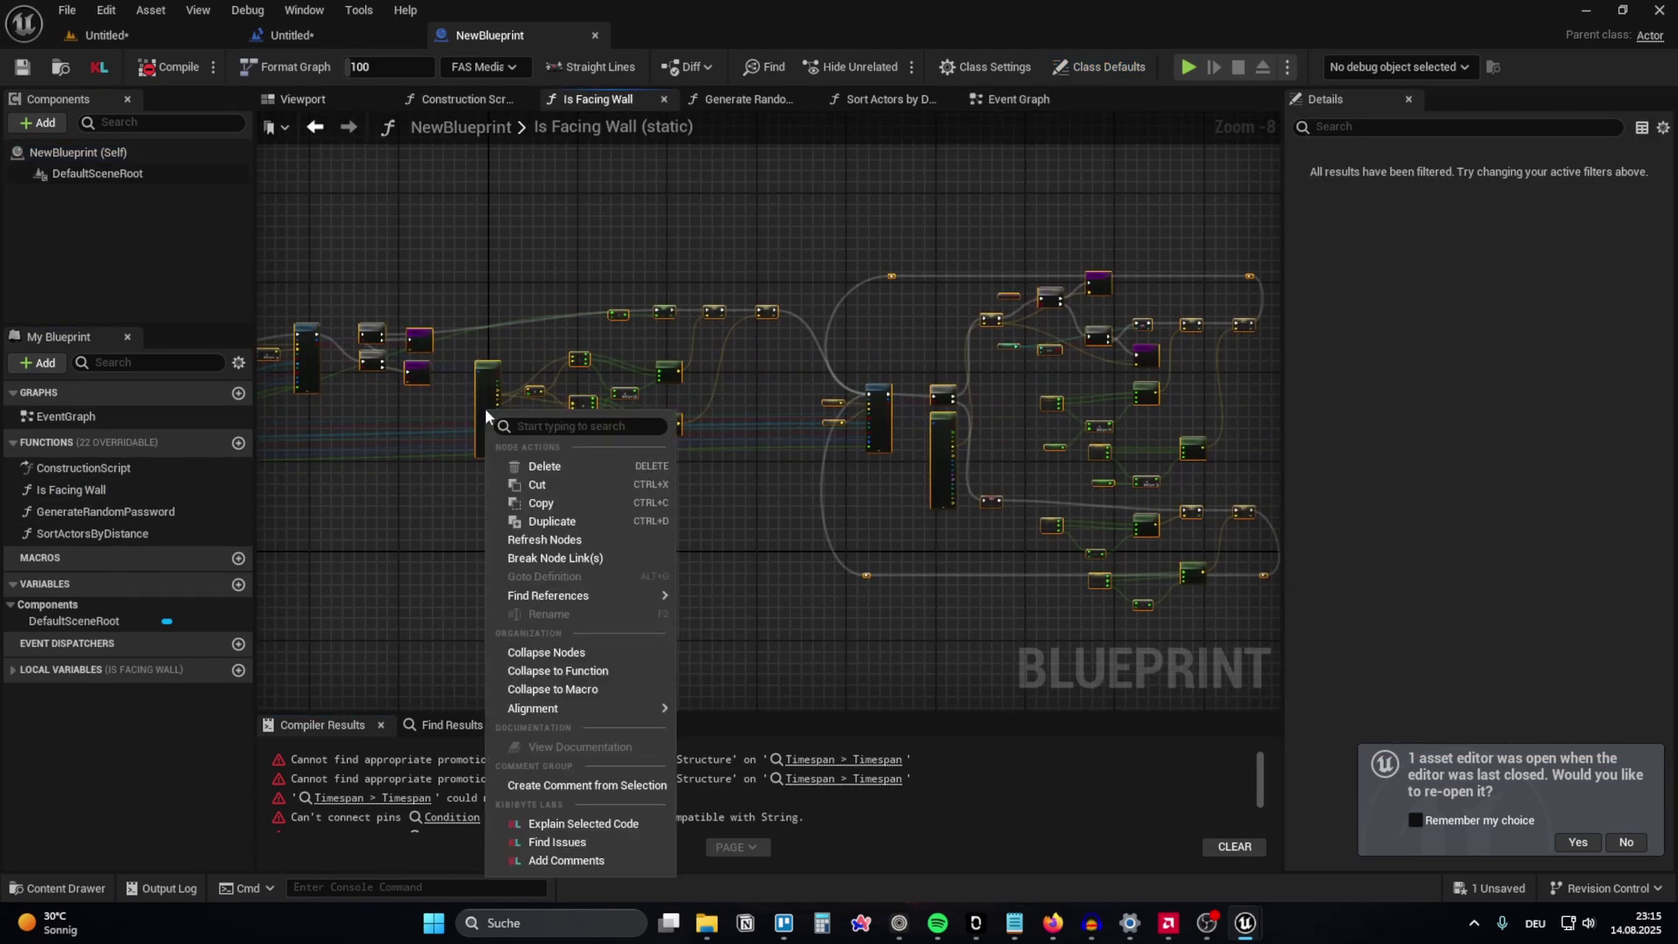
click(590, 824)
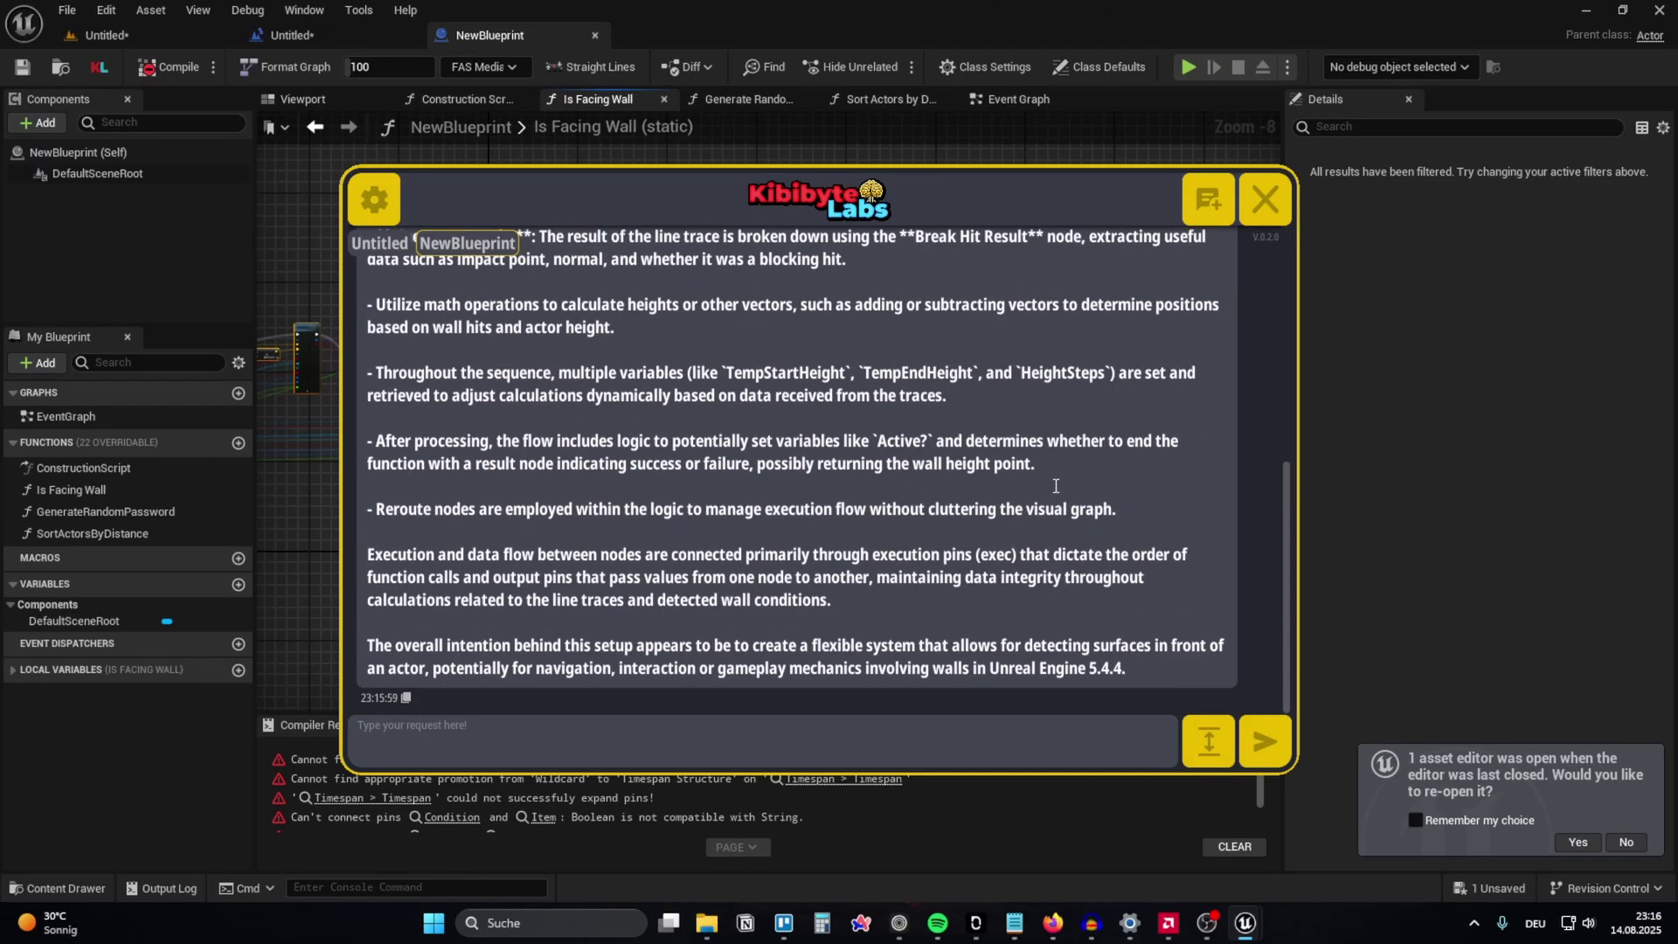
scroll(901, 507, up, 4)
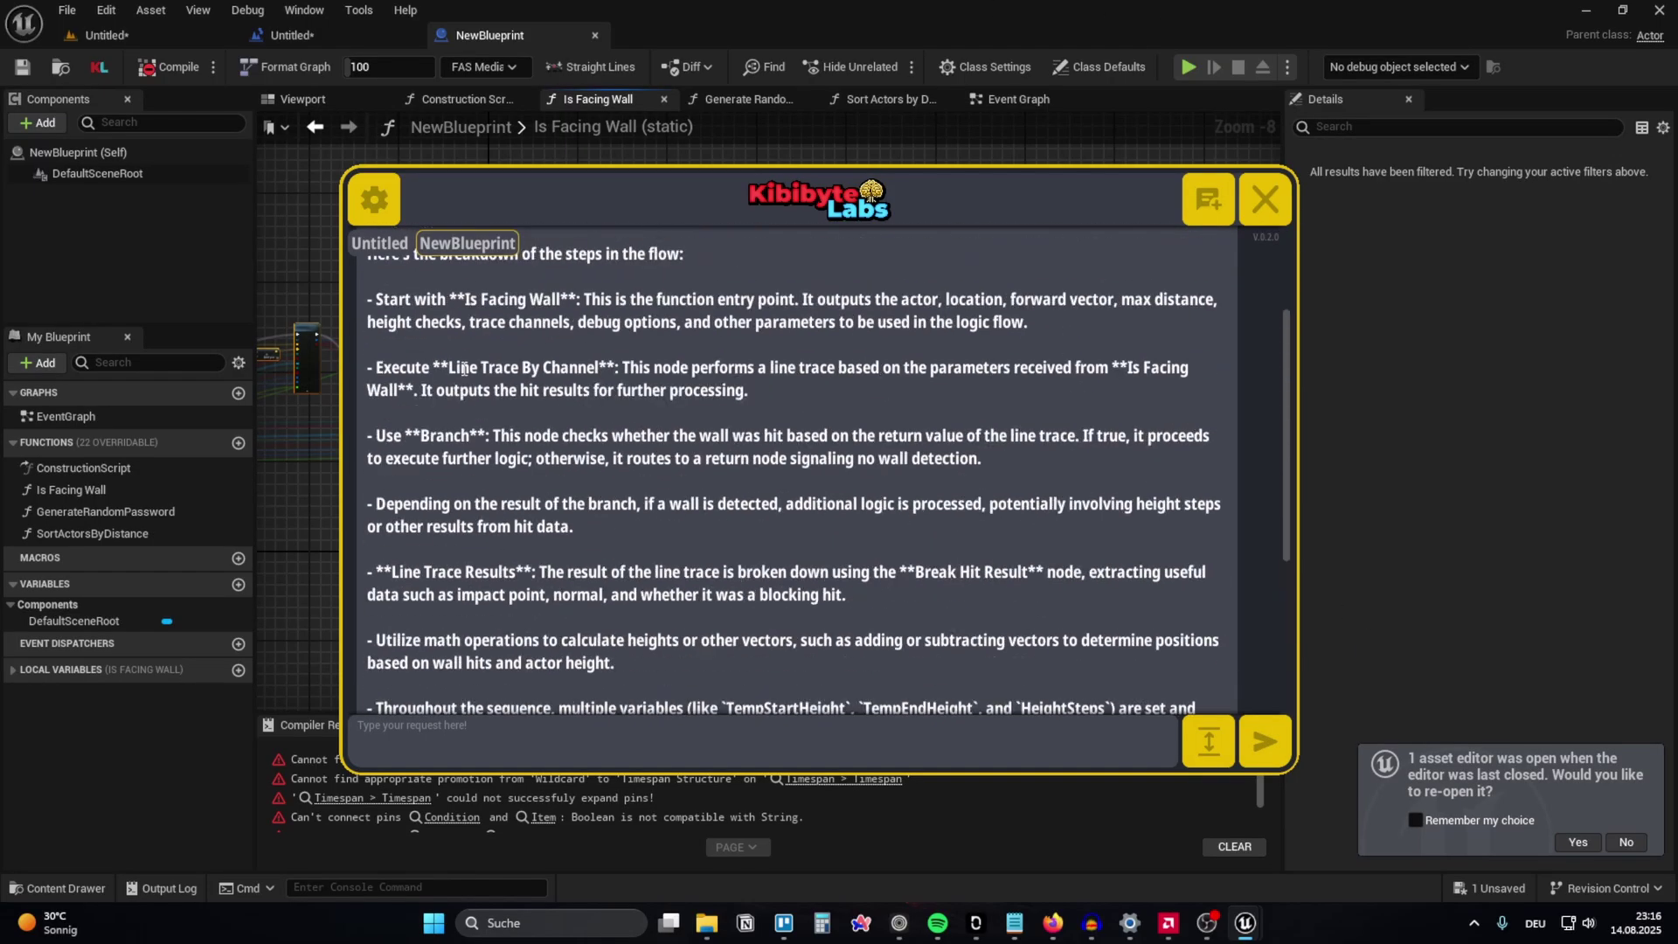
scroll(455, 381, up, 2)
triple_click(713, 390)
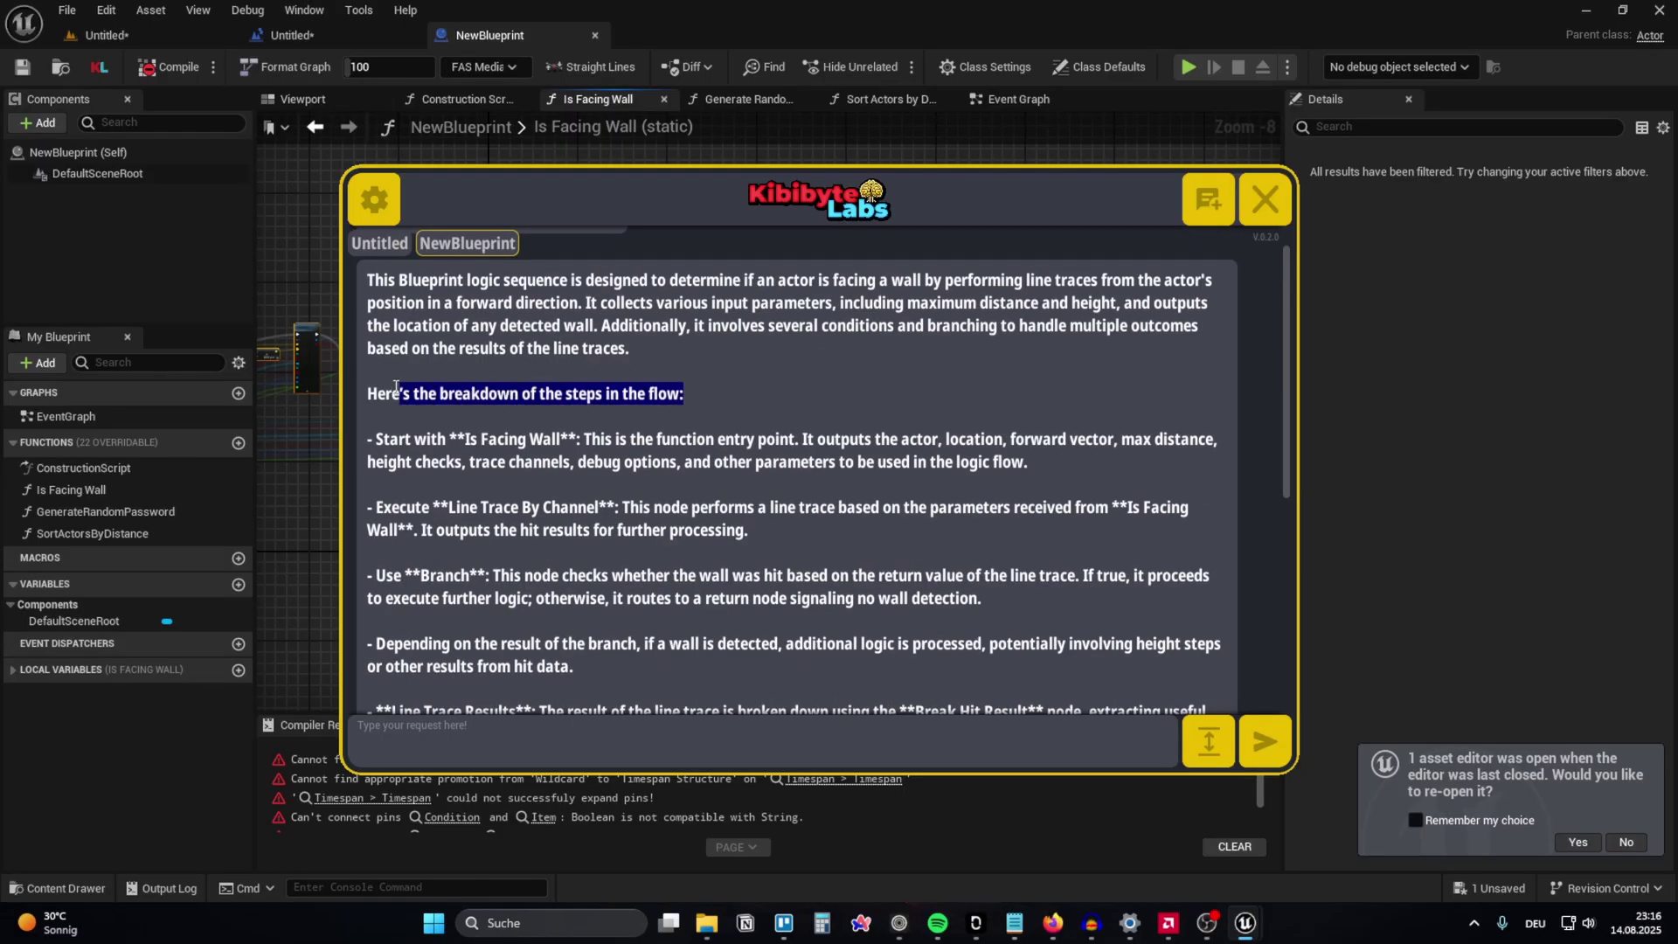
Step: Close the AI chat window and clear the node selection in the graph
click(1265, 199)
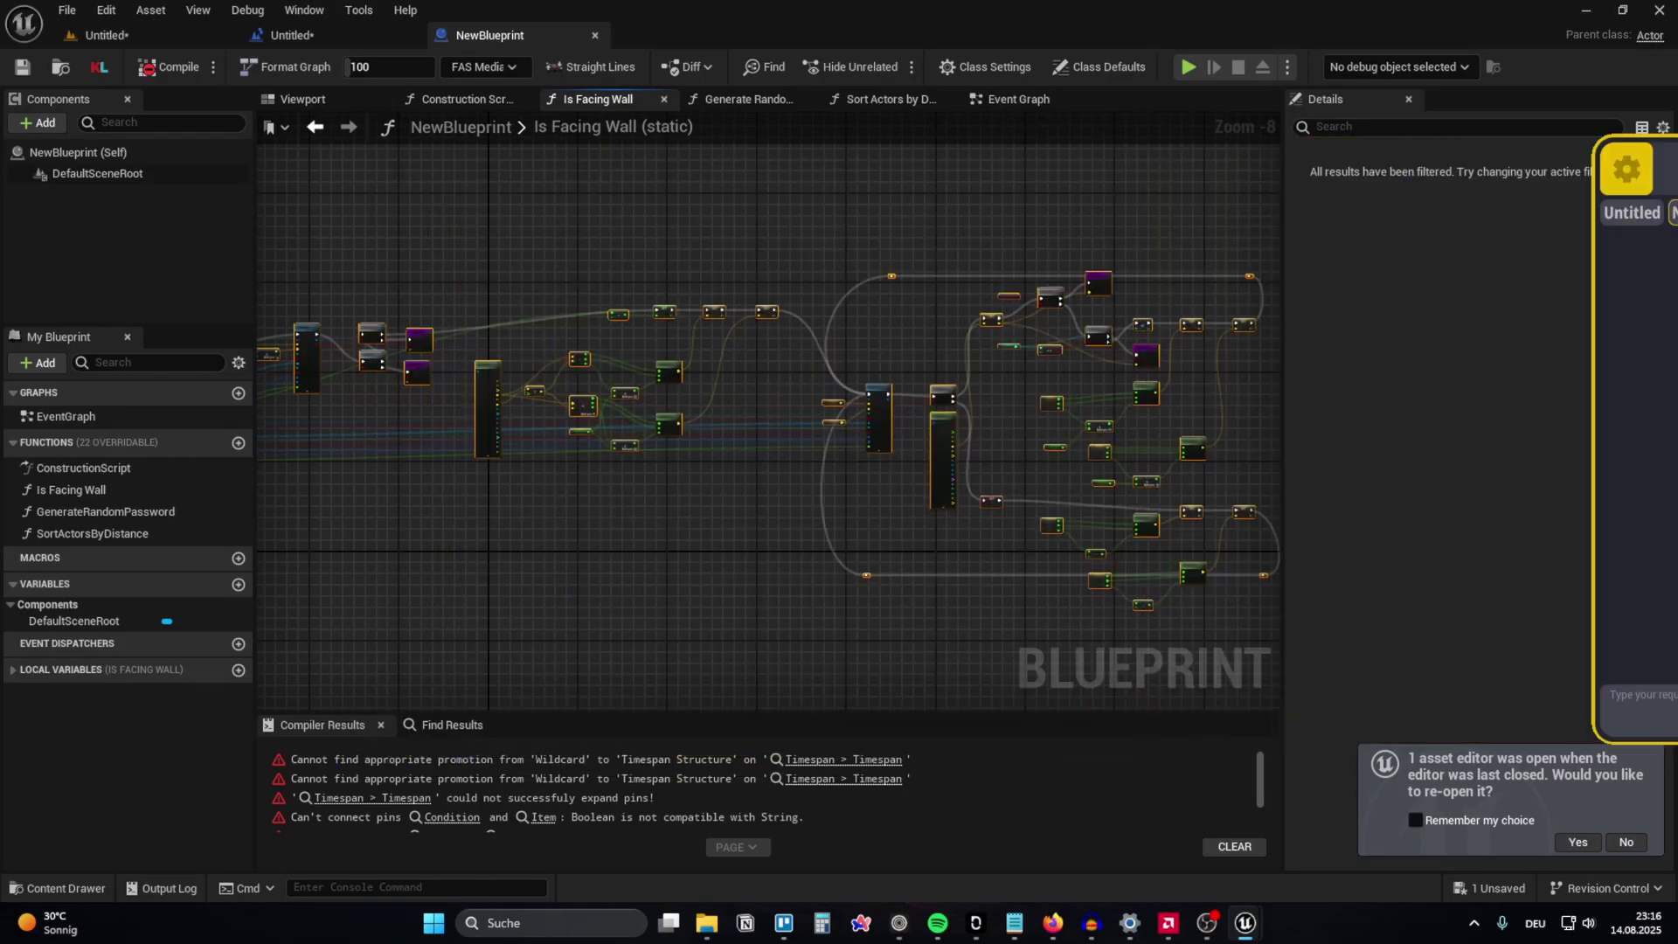
scroll(920, 476, up, 4)
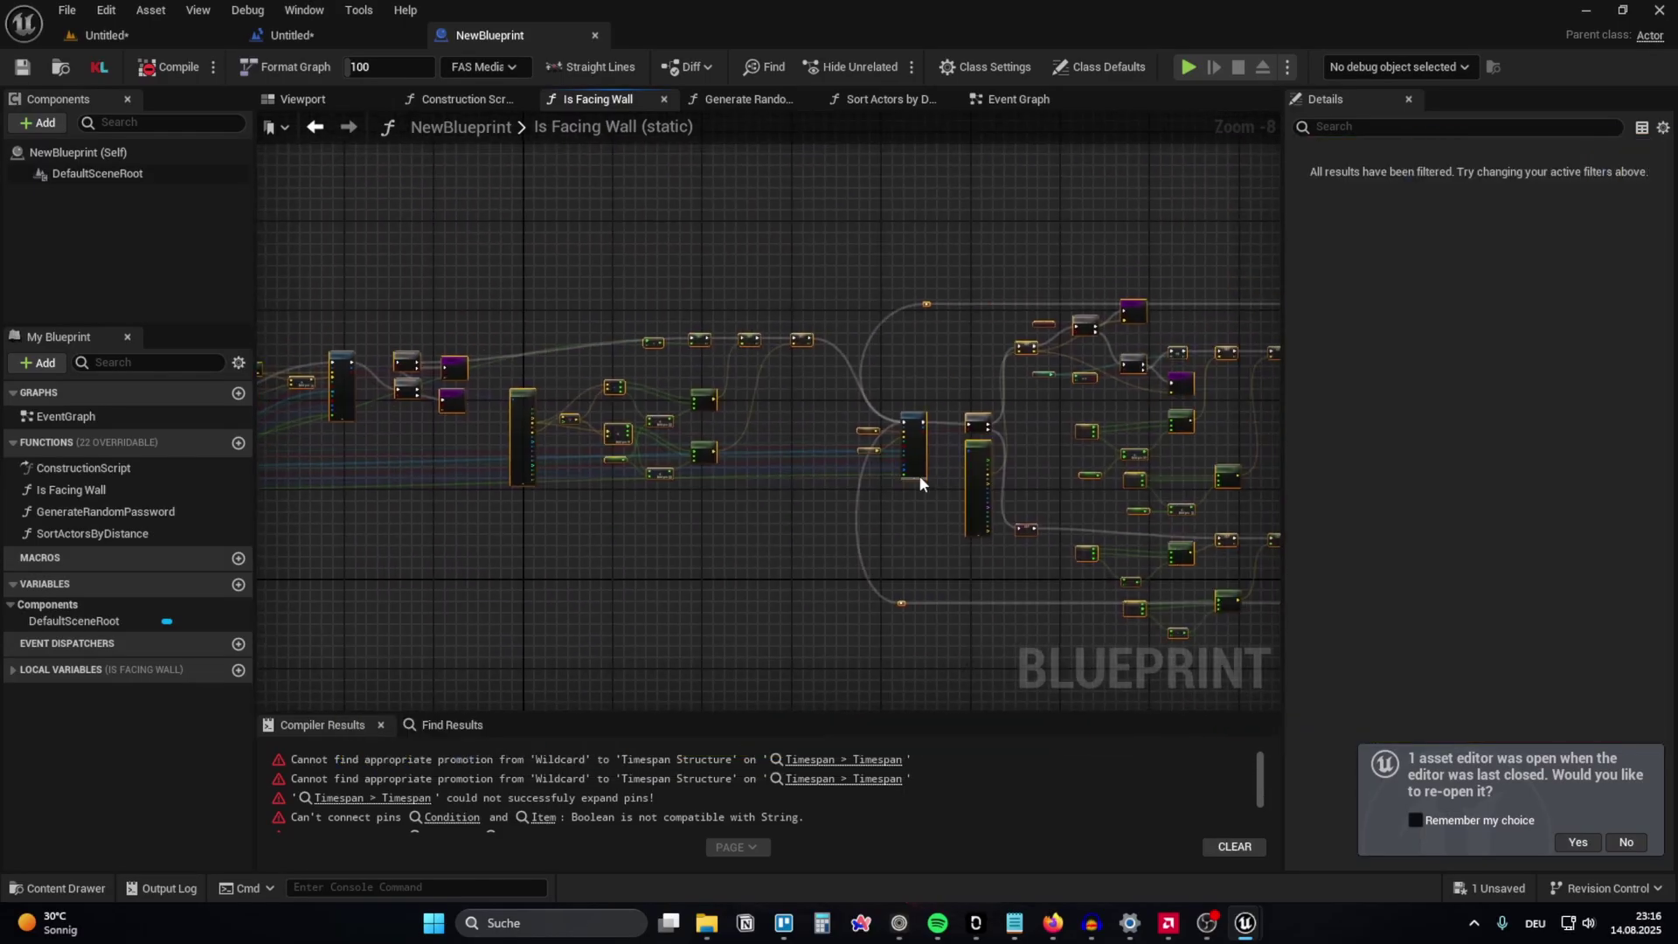
click(979, 472)
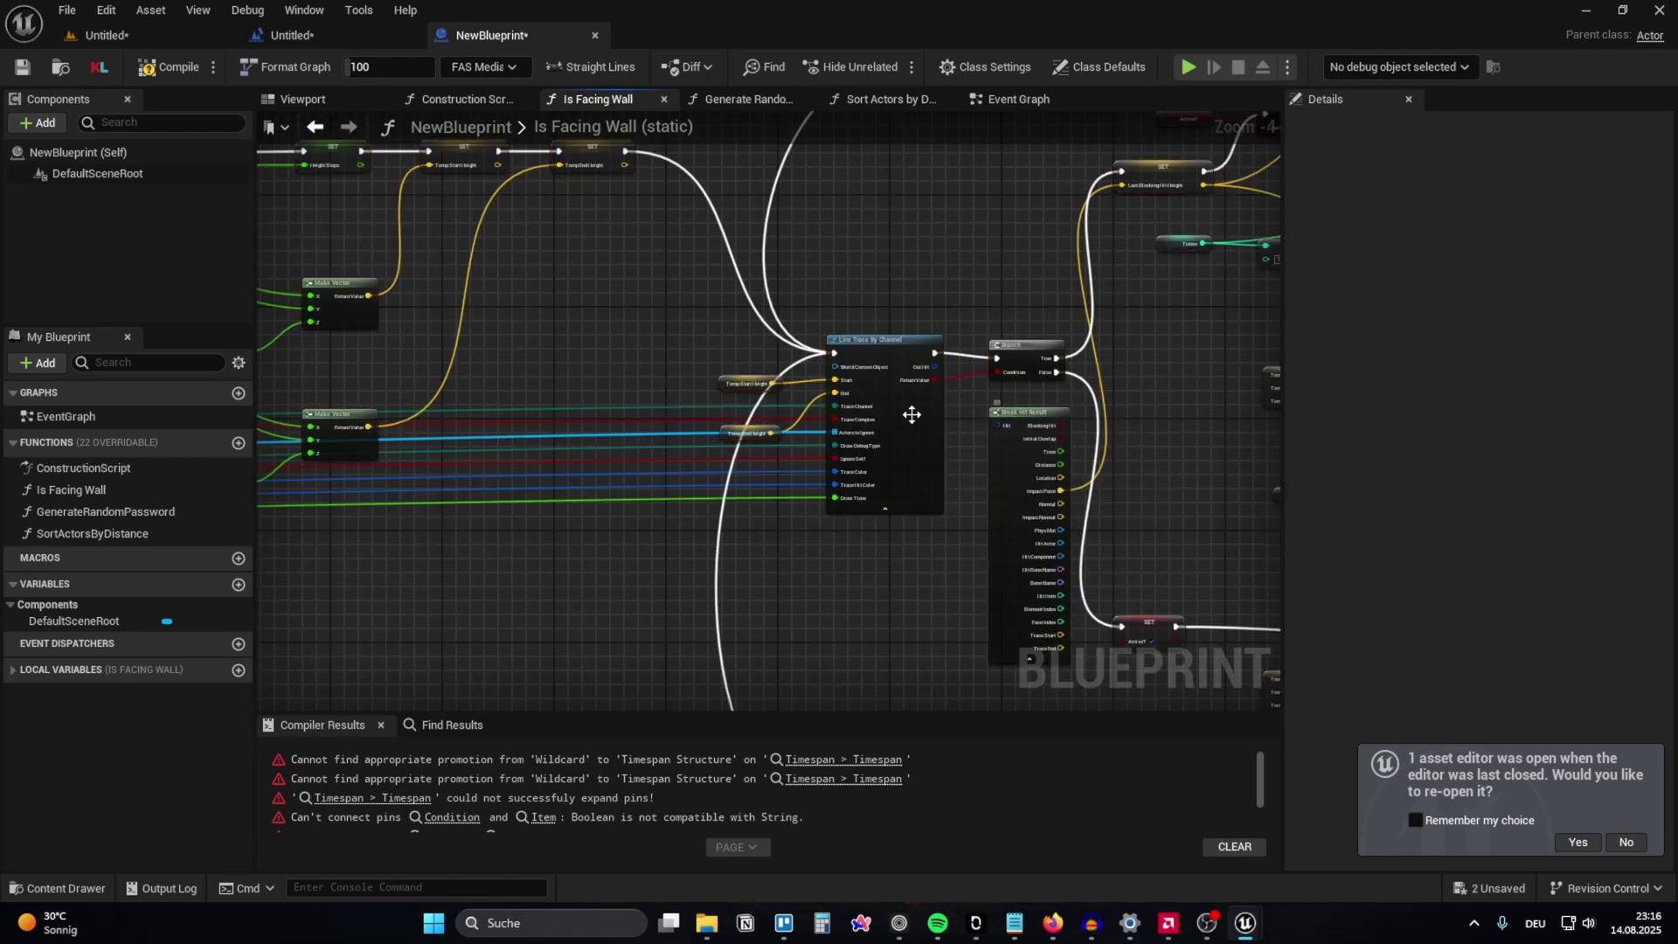
scroll(693, 457, down, 4)
Step: Run Find Issues on all Is Facing Wall nodes and follow the diagnosis in the AI chat
key(ctrl+a)
scroll(849, 367, up, 9)
right_click(957, 479)
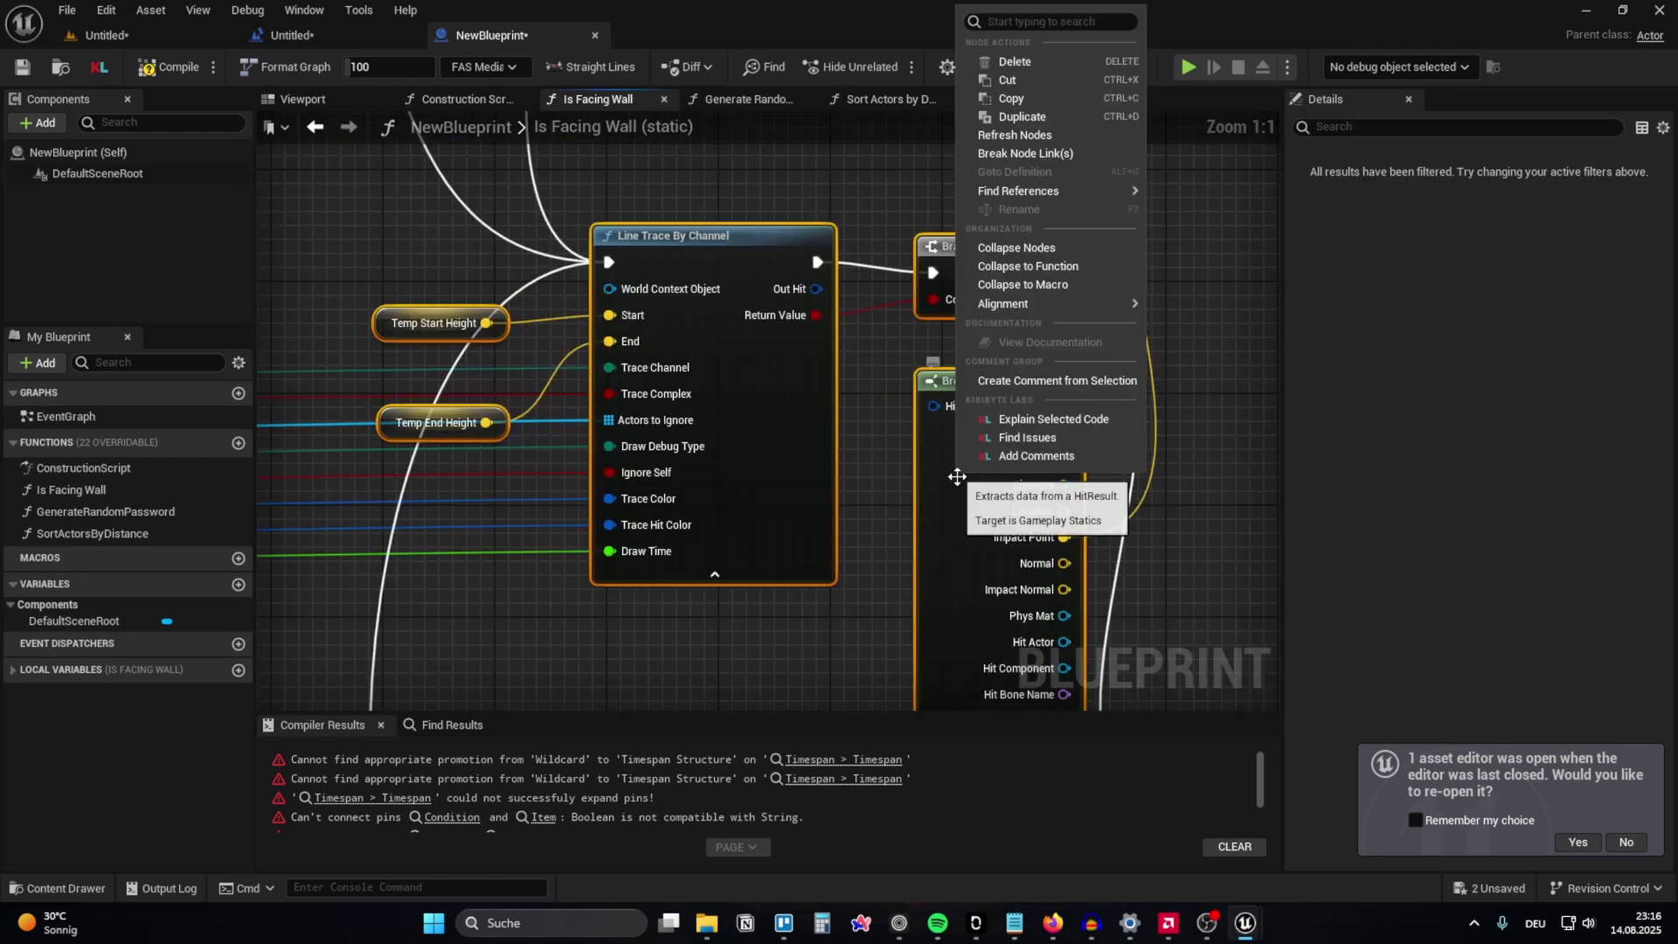
click(1027, 437)
scroll(847, 380, down, 12)
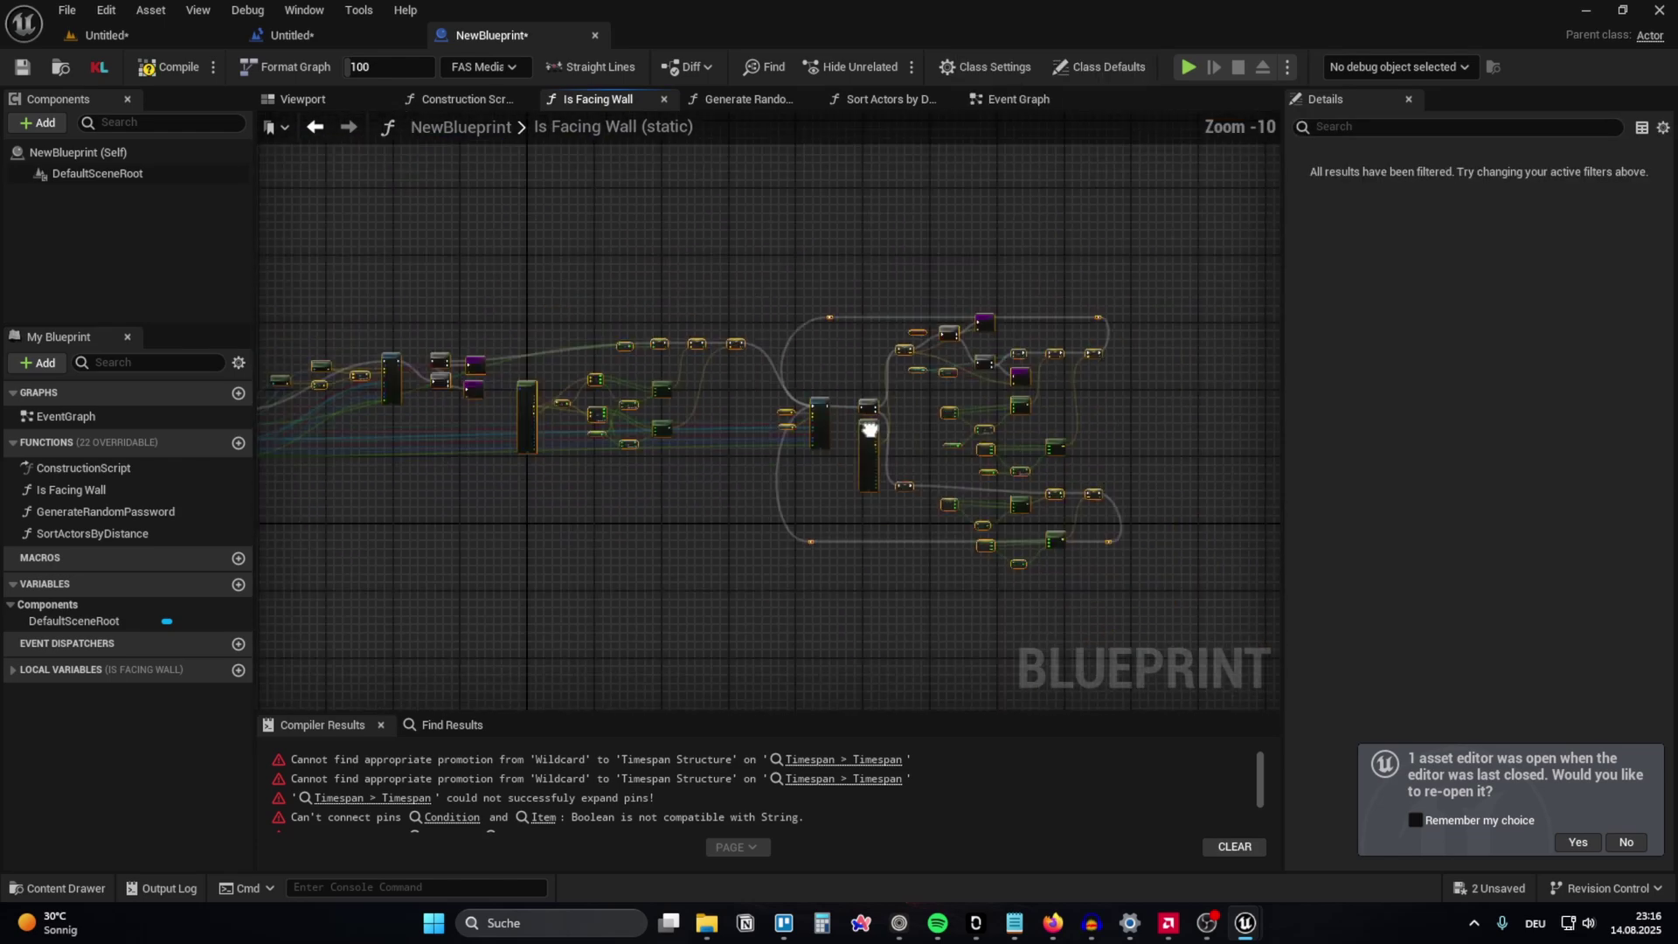
scroll(847, 379, up, 8)
scroll(783, 468, down, 2)
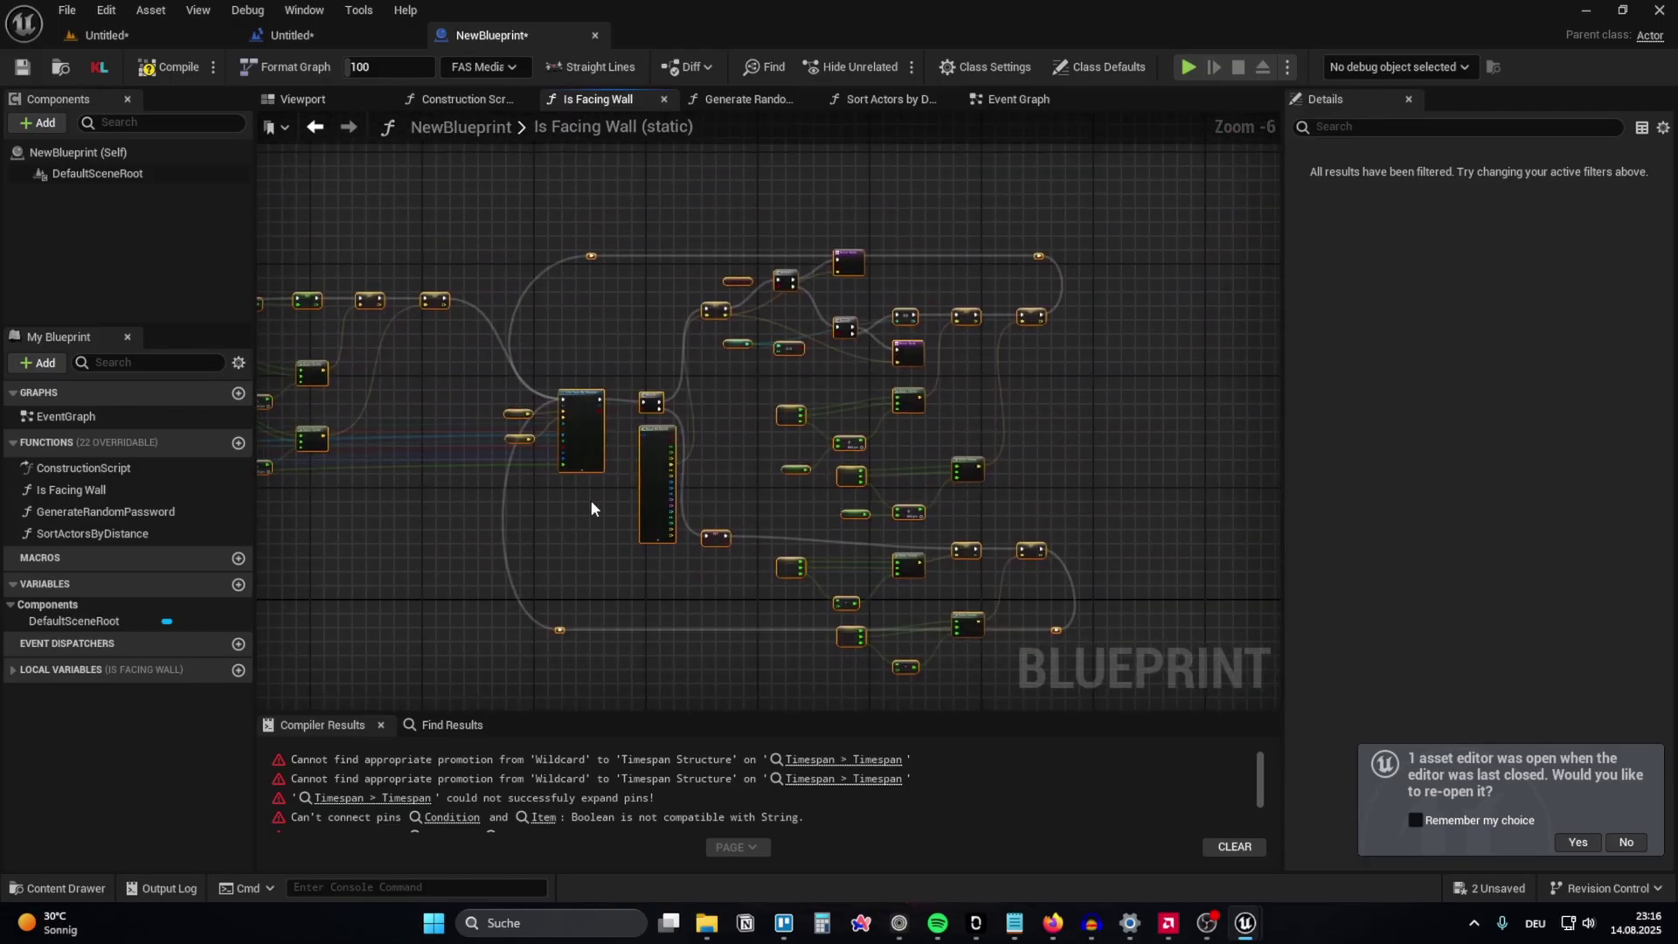
click(565, 524)
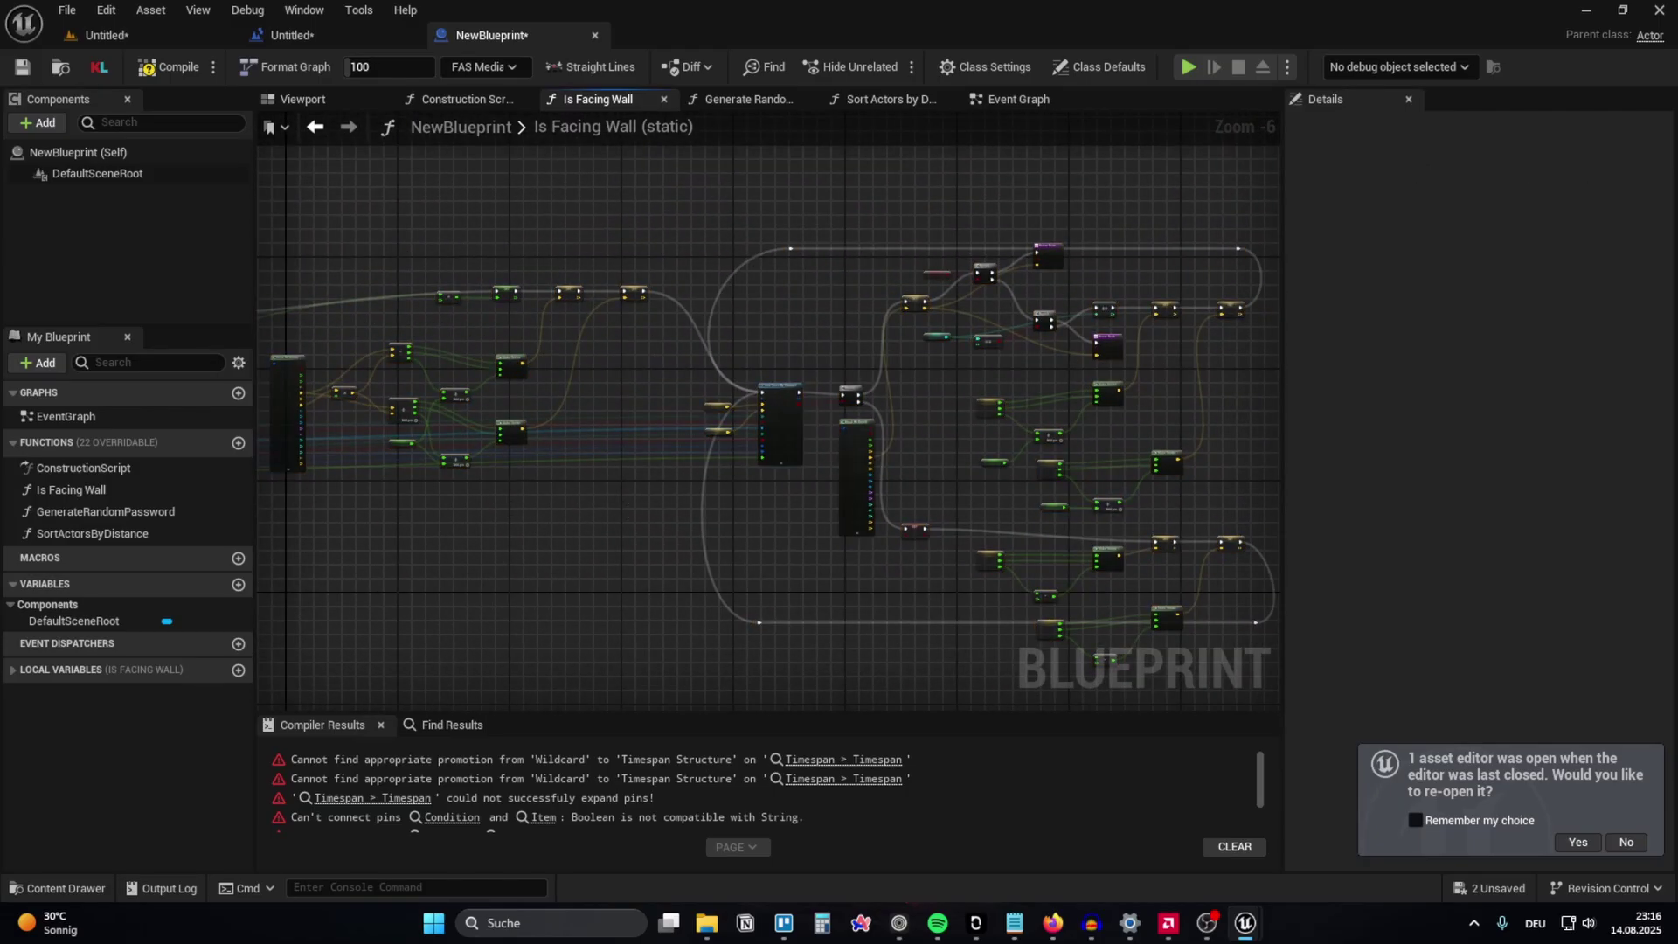
click(99, 67)
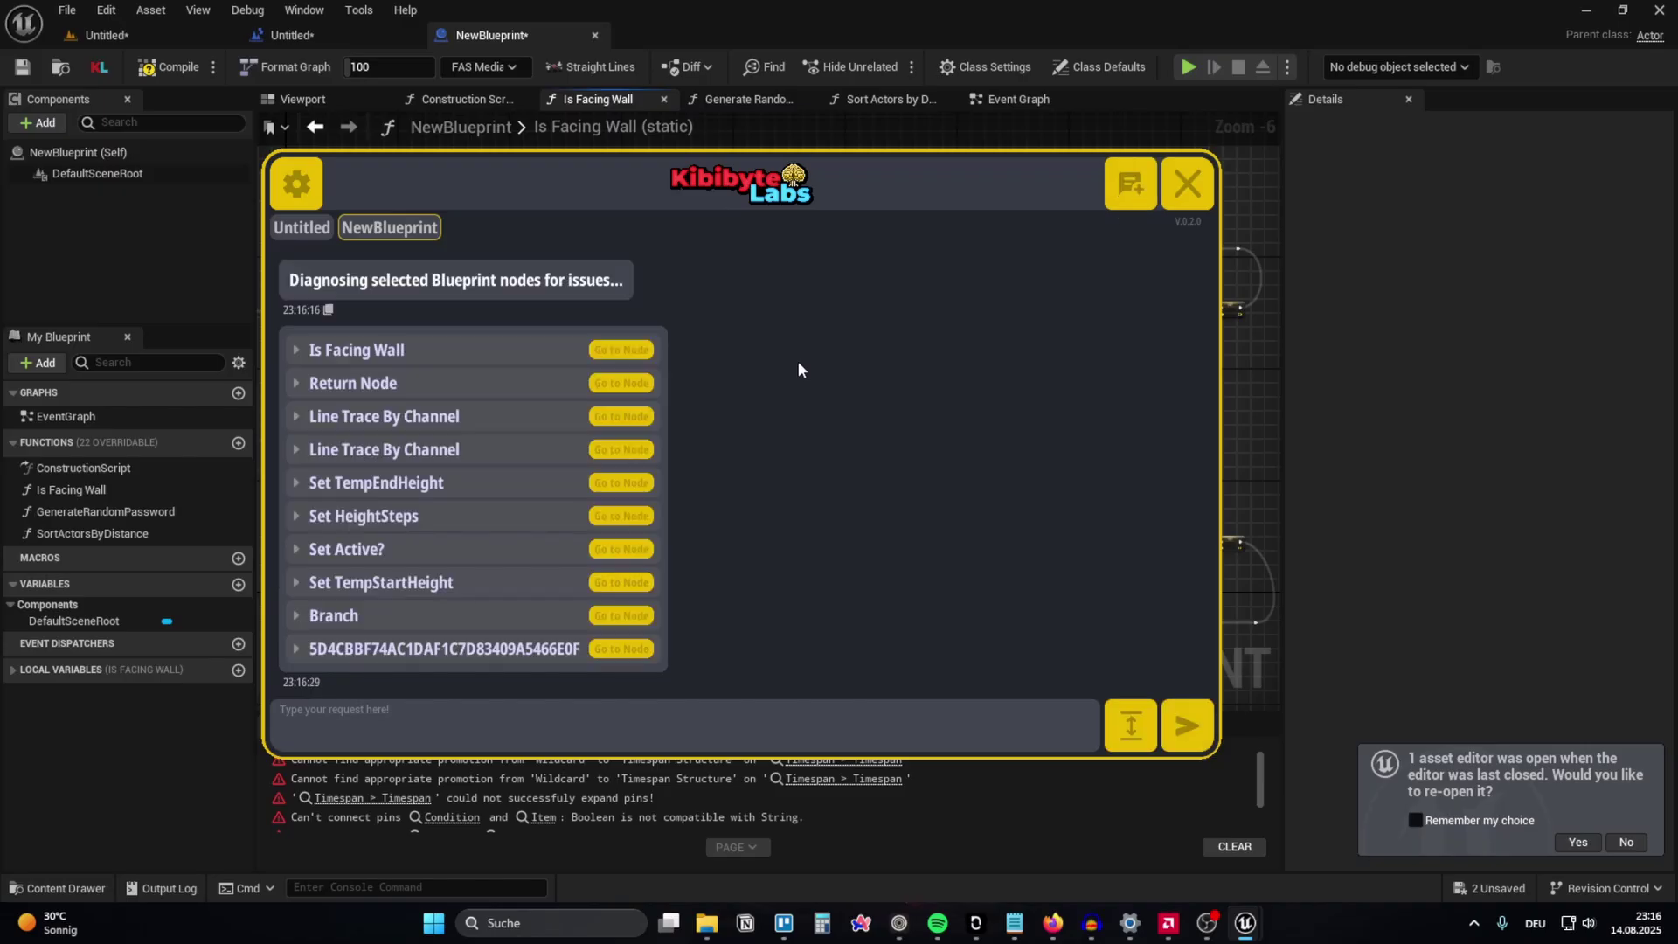
Step: Expand the Line Trace By Channel diagnosis and jump to that node in the graph
scroll(763, 474, up, 2)
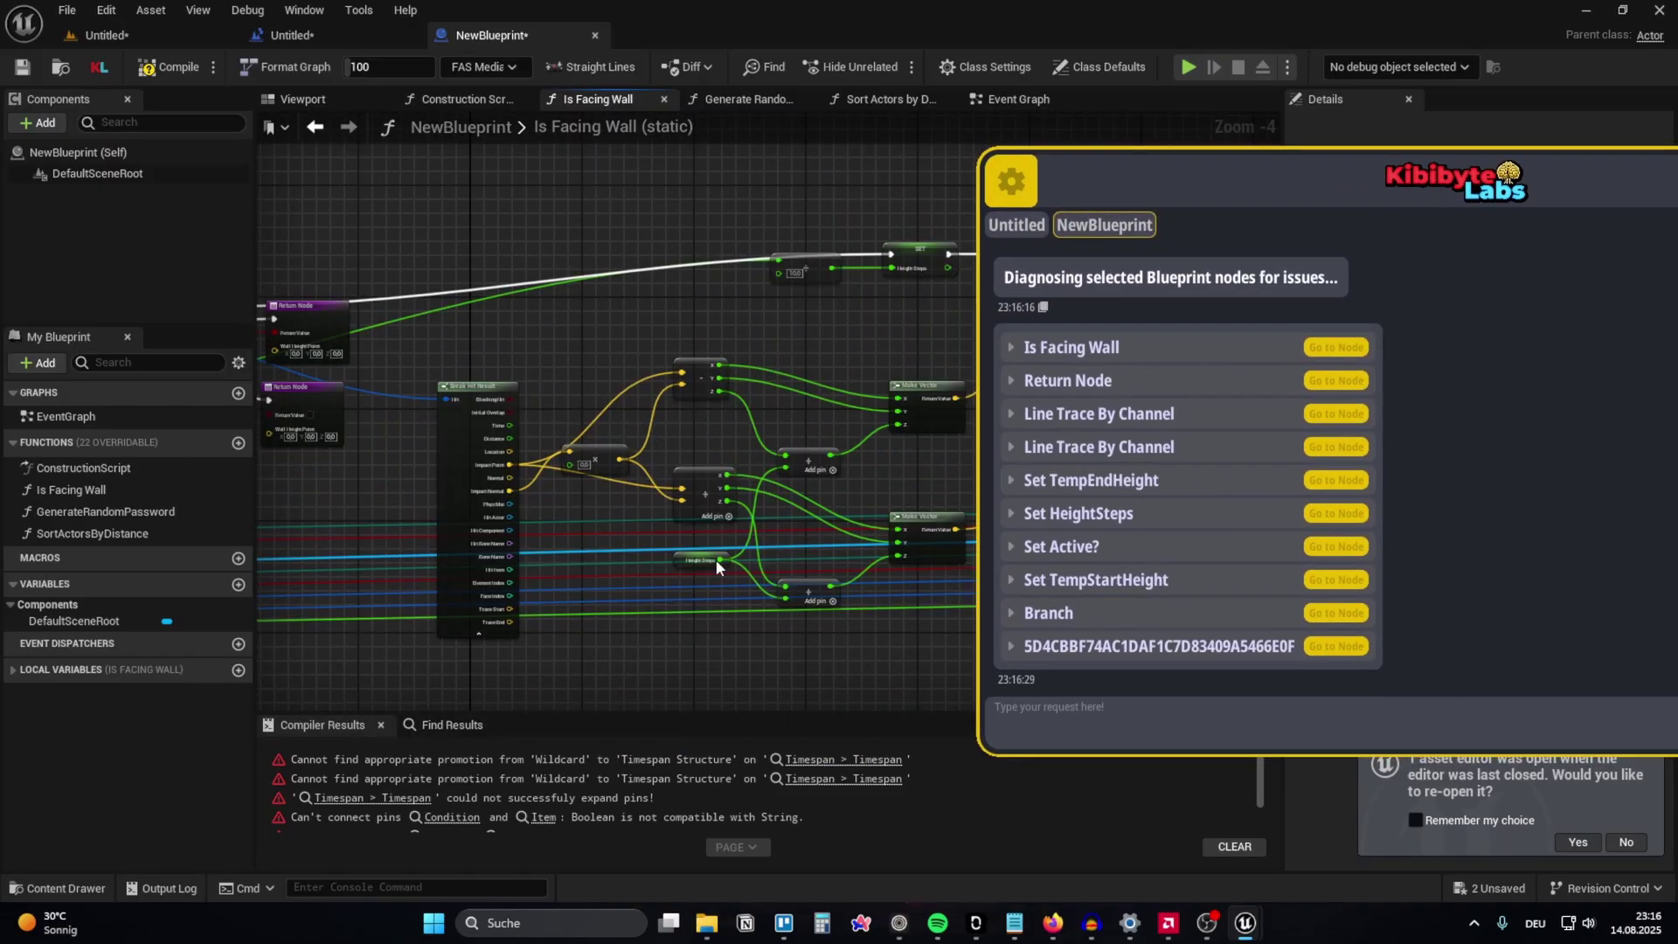
click(1160, 559)
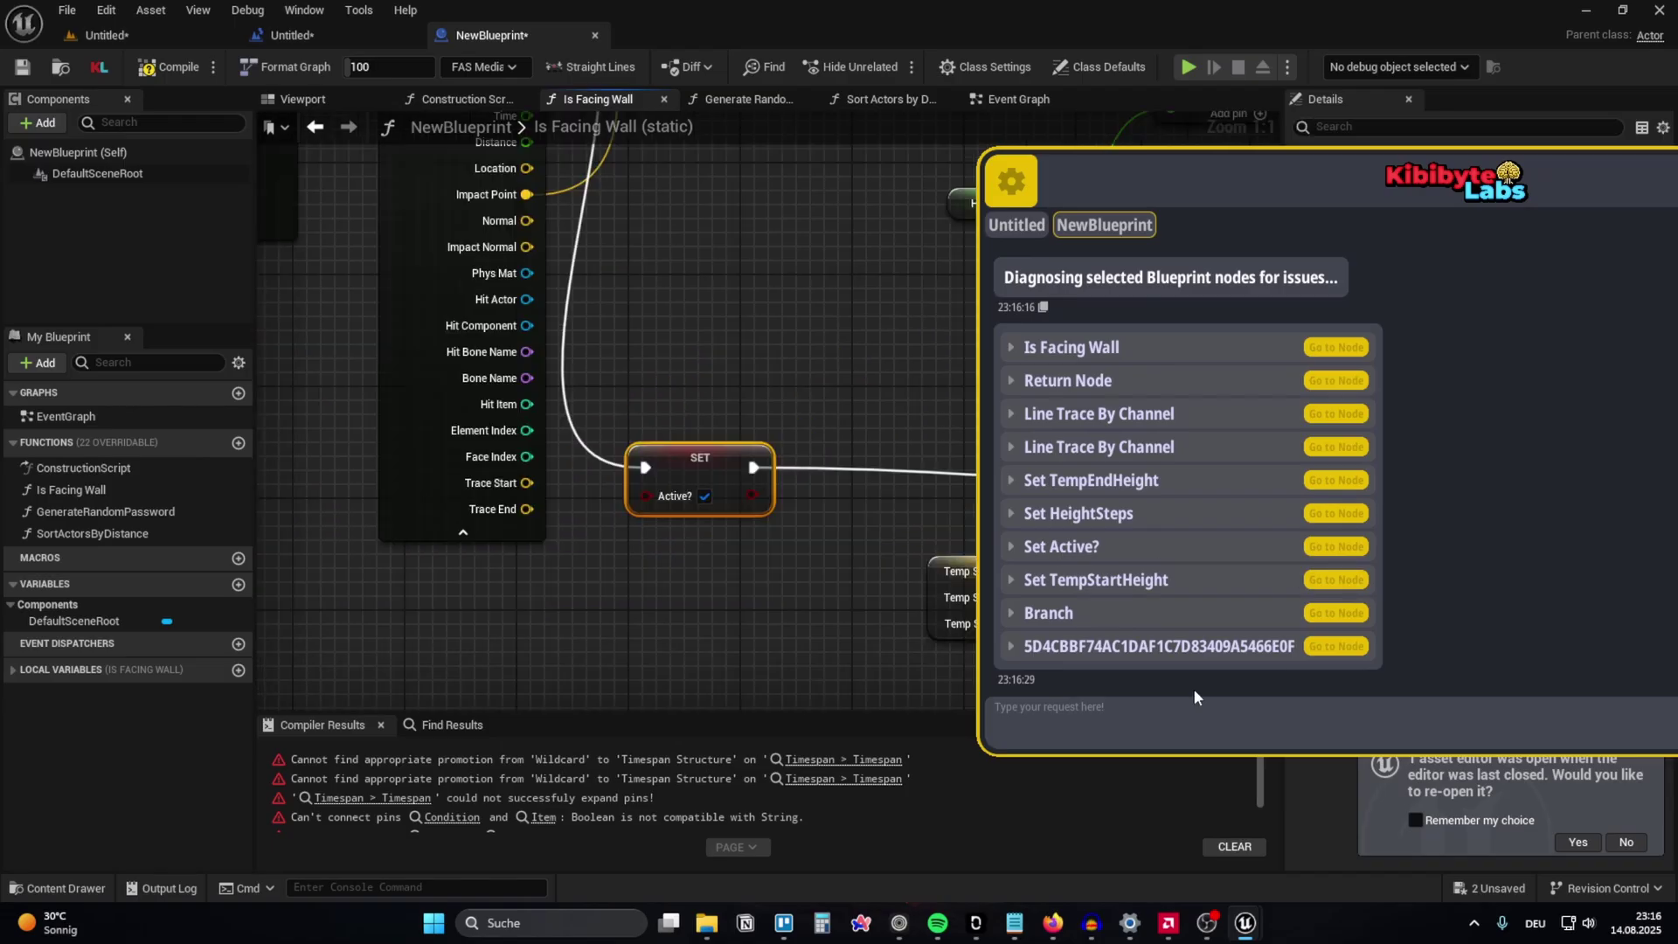
click(1012, 448)
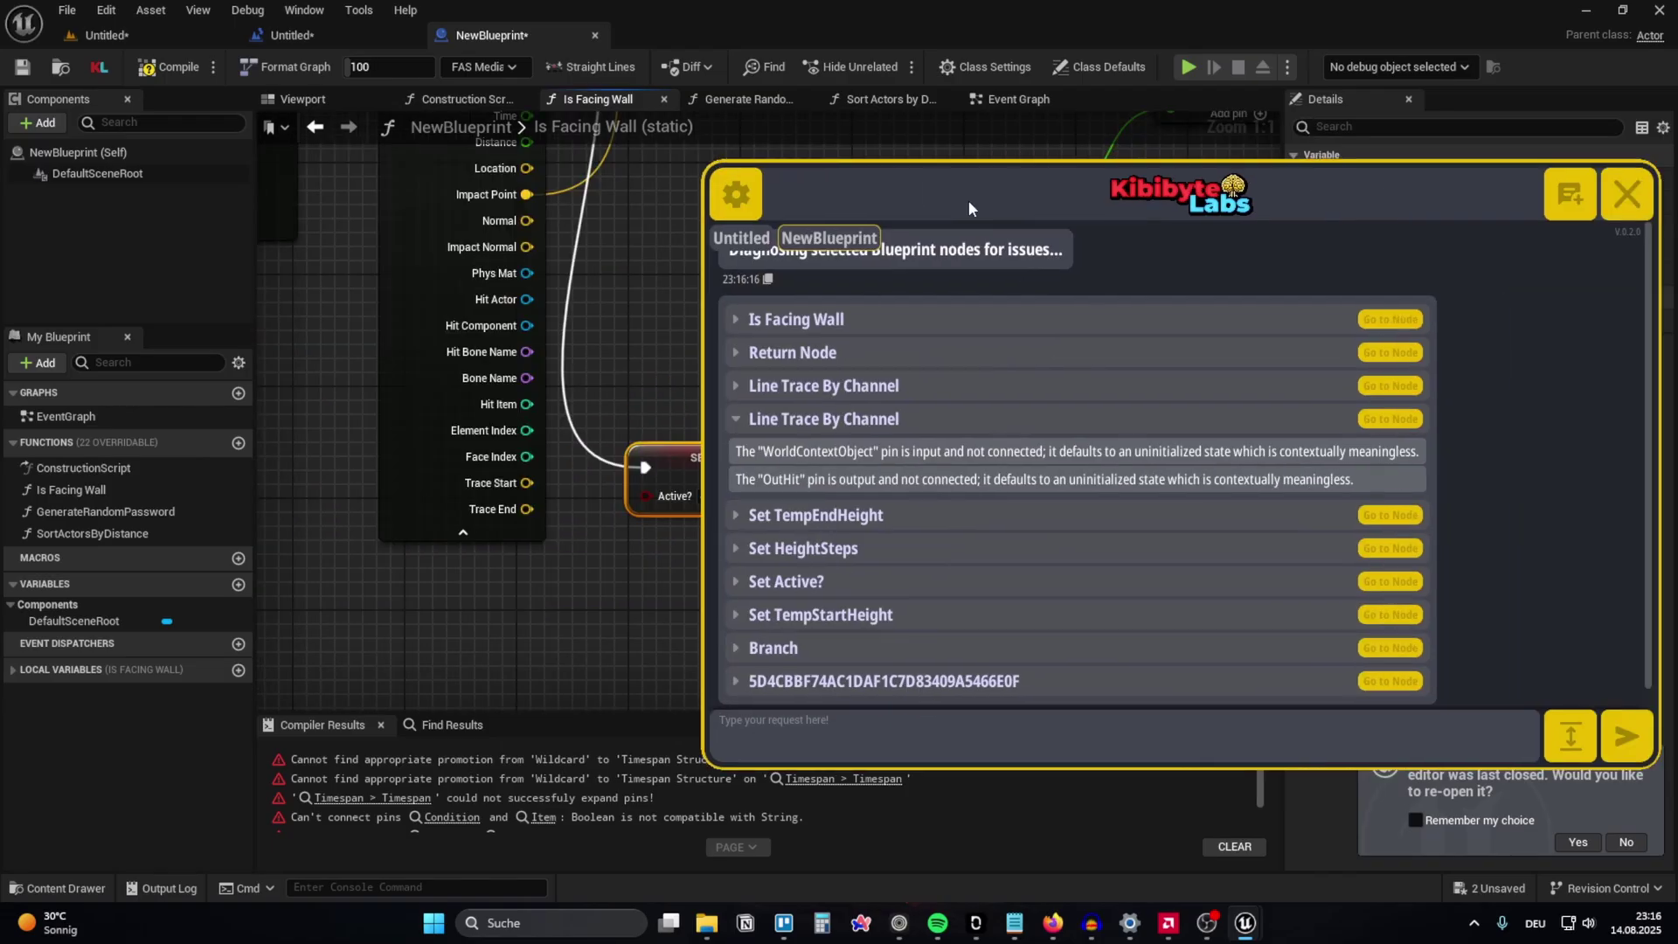
click(1391, 419)
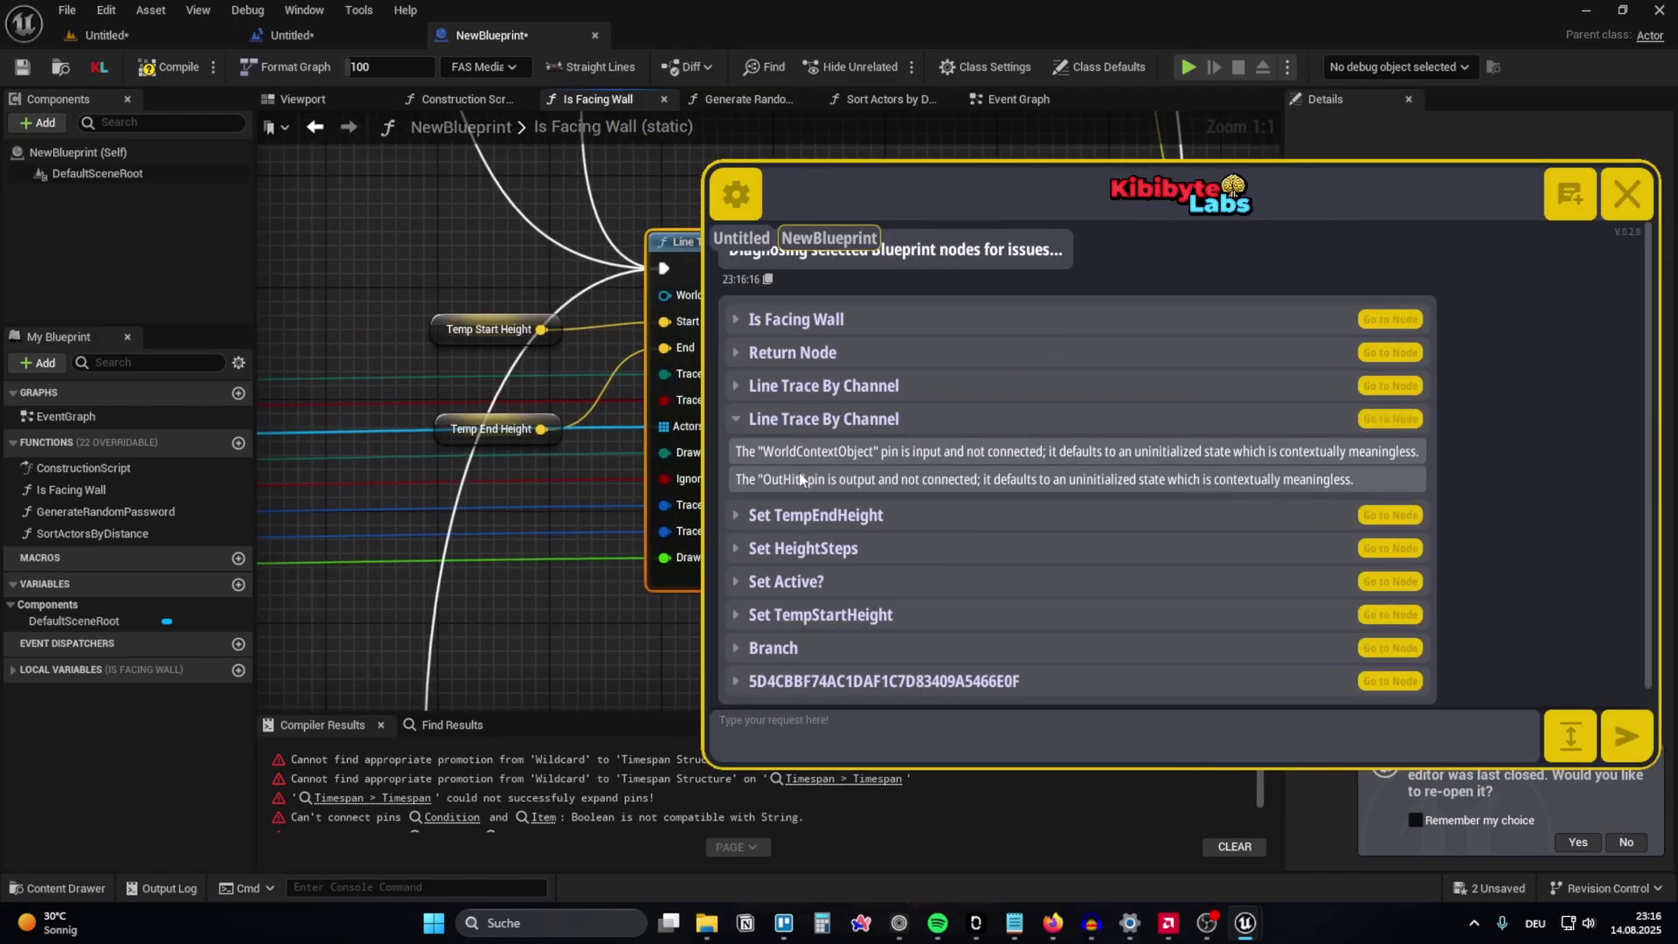
Step: Connect Line Trace By Channel's Out Hit to Break Hit Result's Hit pin and save the blueprint
drag(962, 206, 1242, 226)
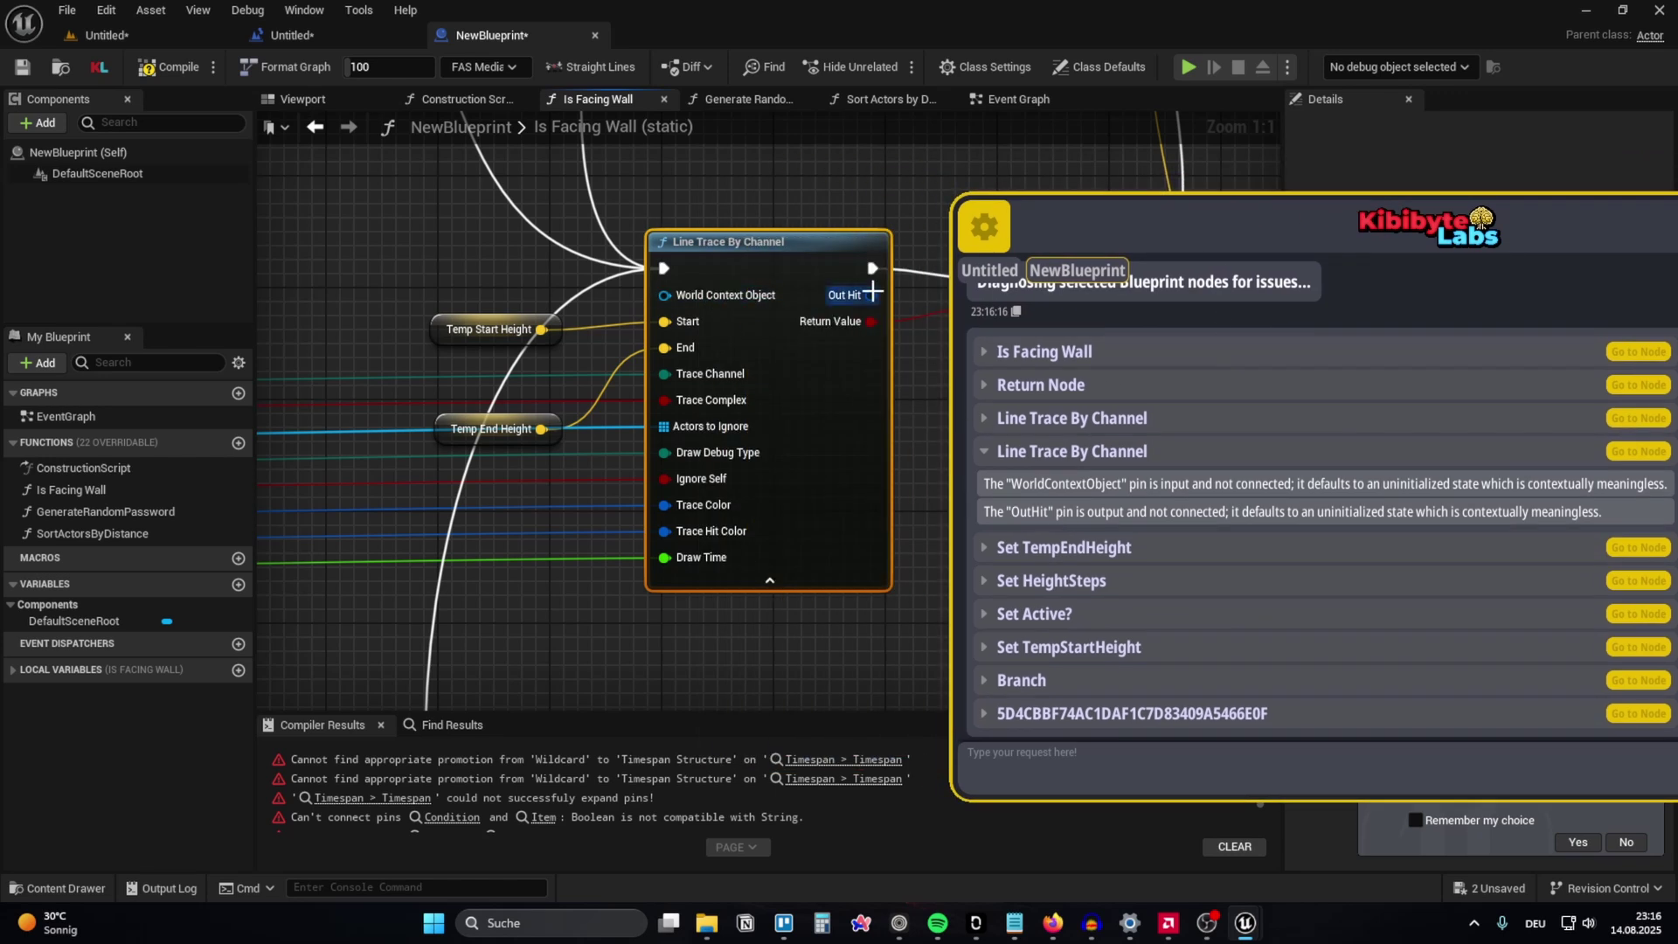
mouse_move(872, 294)
mouse_down()
mouse_move(921, 279)
mouse_move(930, 214)
mouse_up()
right_drag(824, 208, 669, 253)
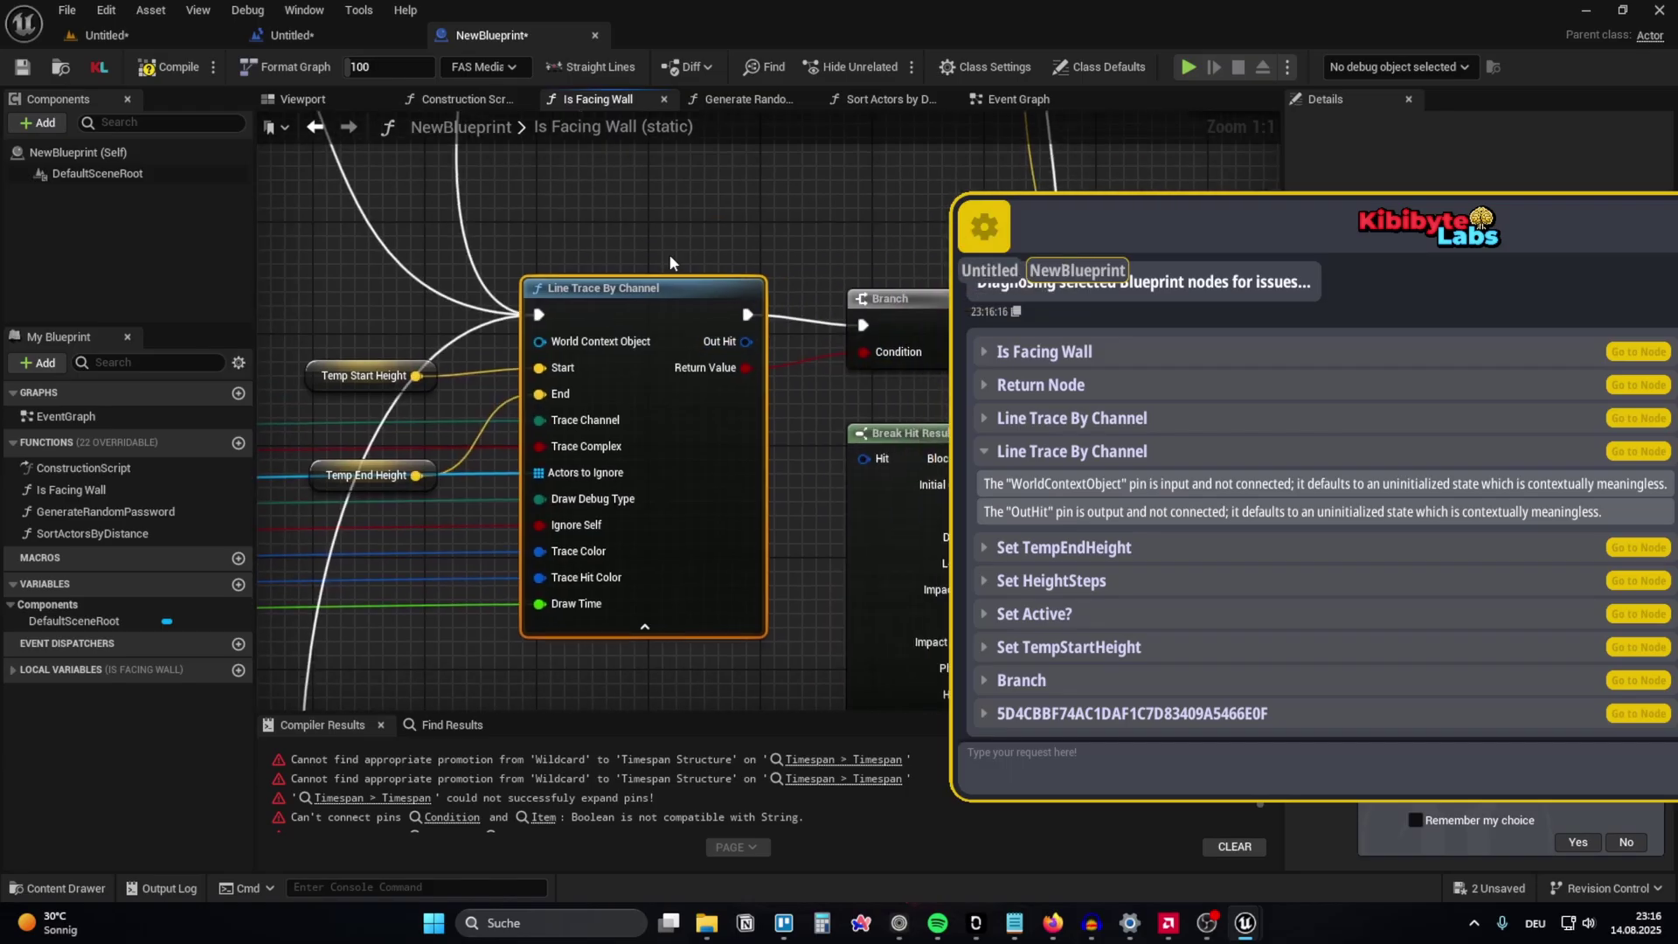
scroll(570, 343, down, 5)
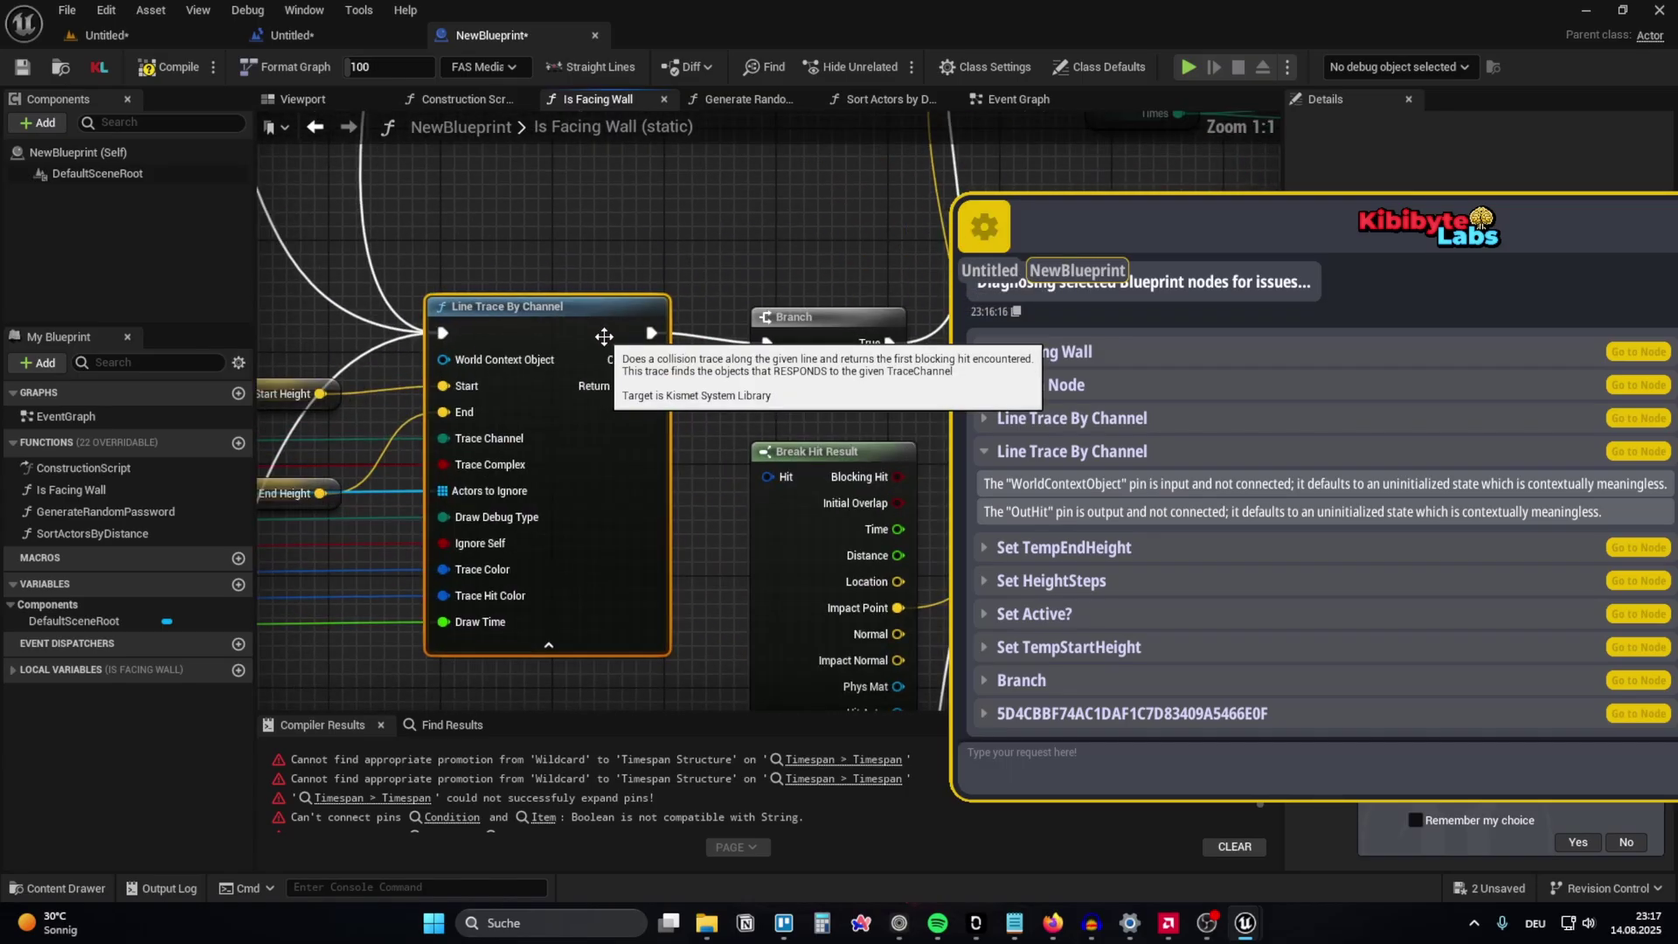
mouse_move(631, 339)
mouse_down()
mouse_move(769, 446)
mouse_move(774, 478)
mouse_up()
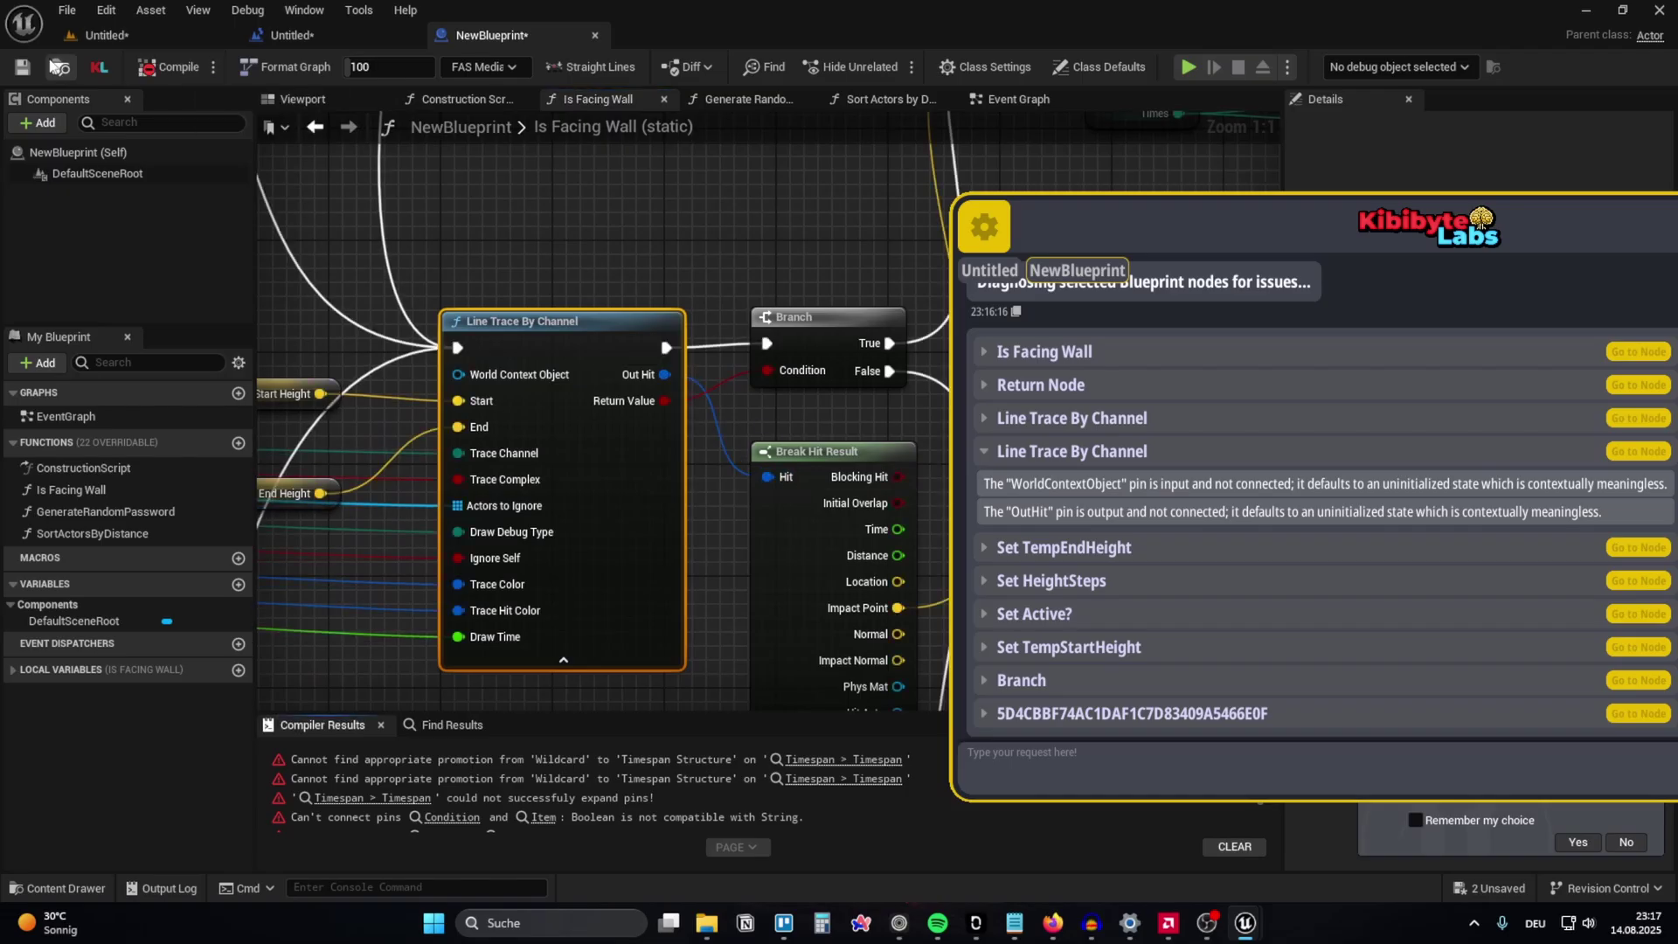
click(22, 66)
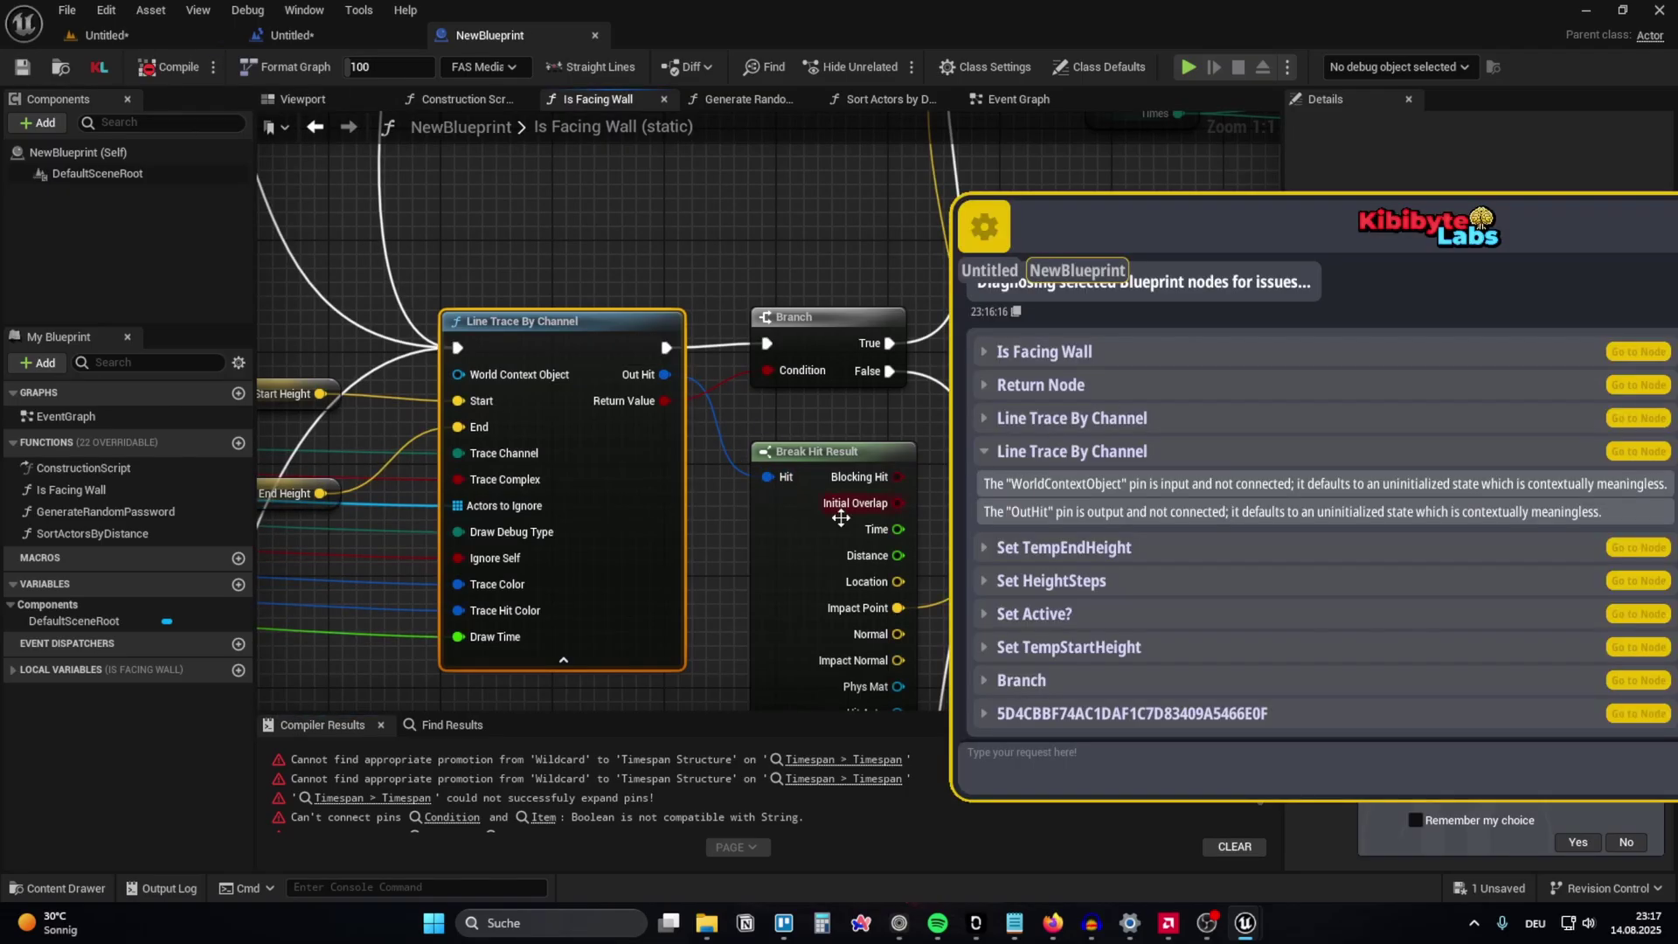
drag(664, 374, 776, 480)
click(713, 257)
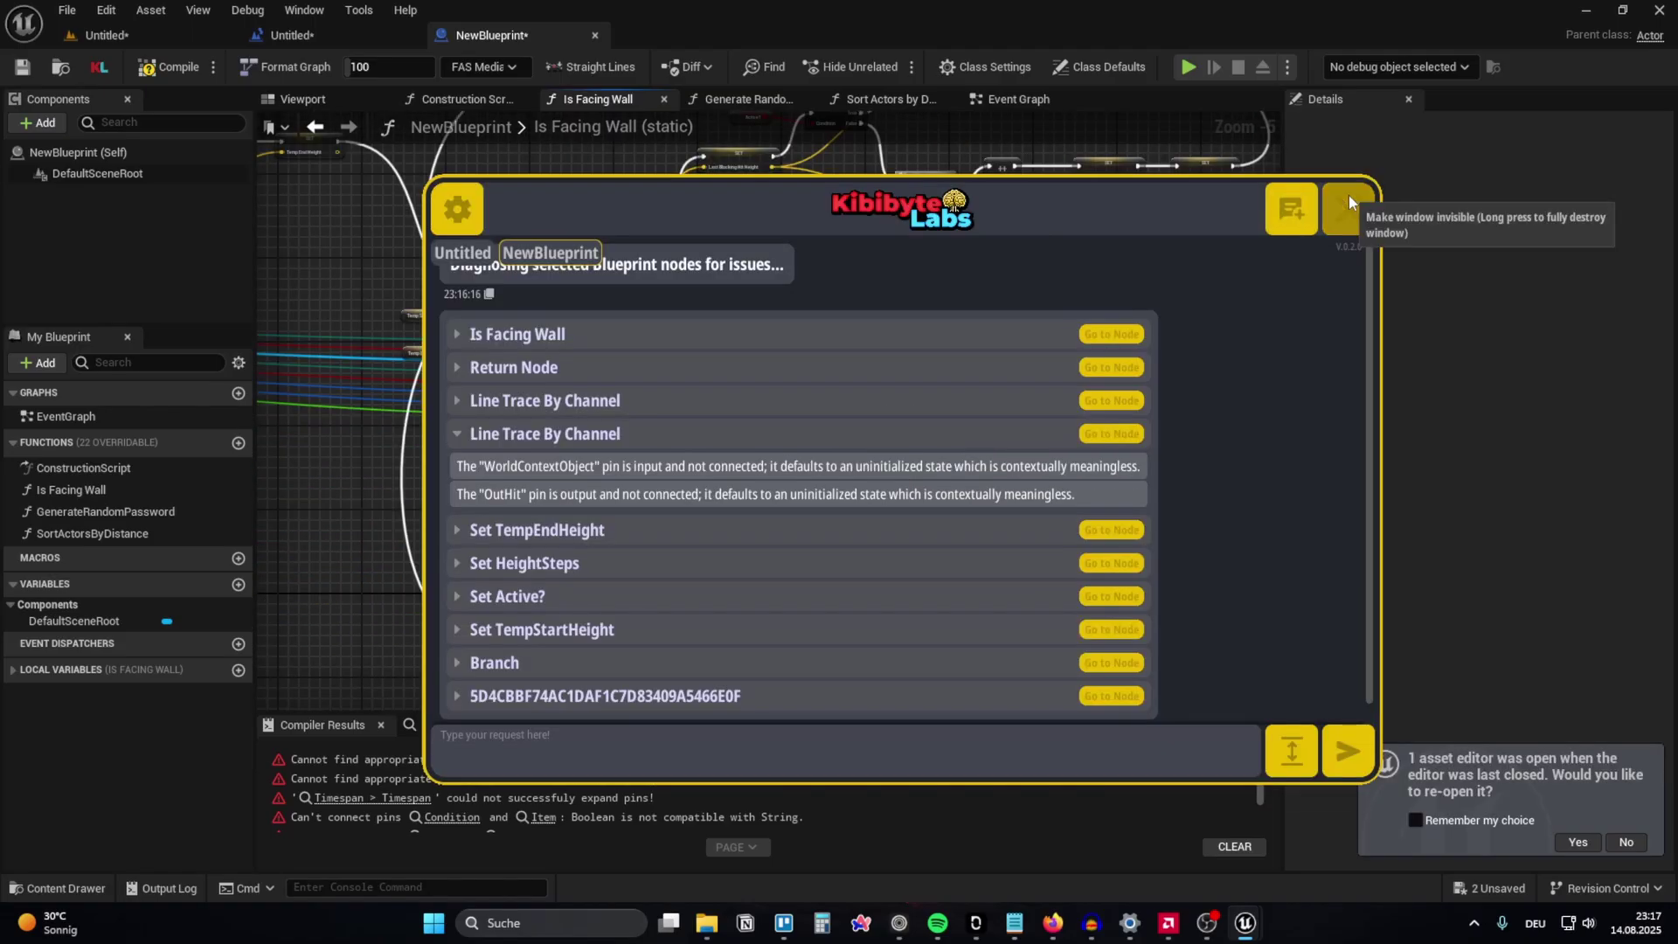
Step: Ask the assistant for a function sorting actors by distance to a vector, plus a struct and sort enum
click(1349, 201)
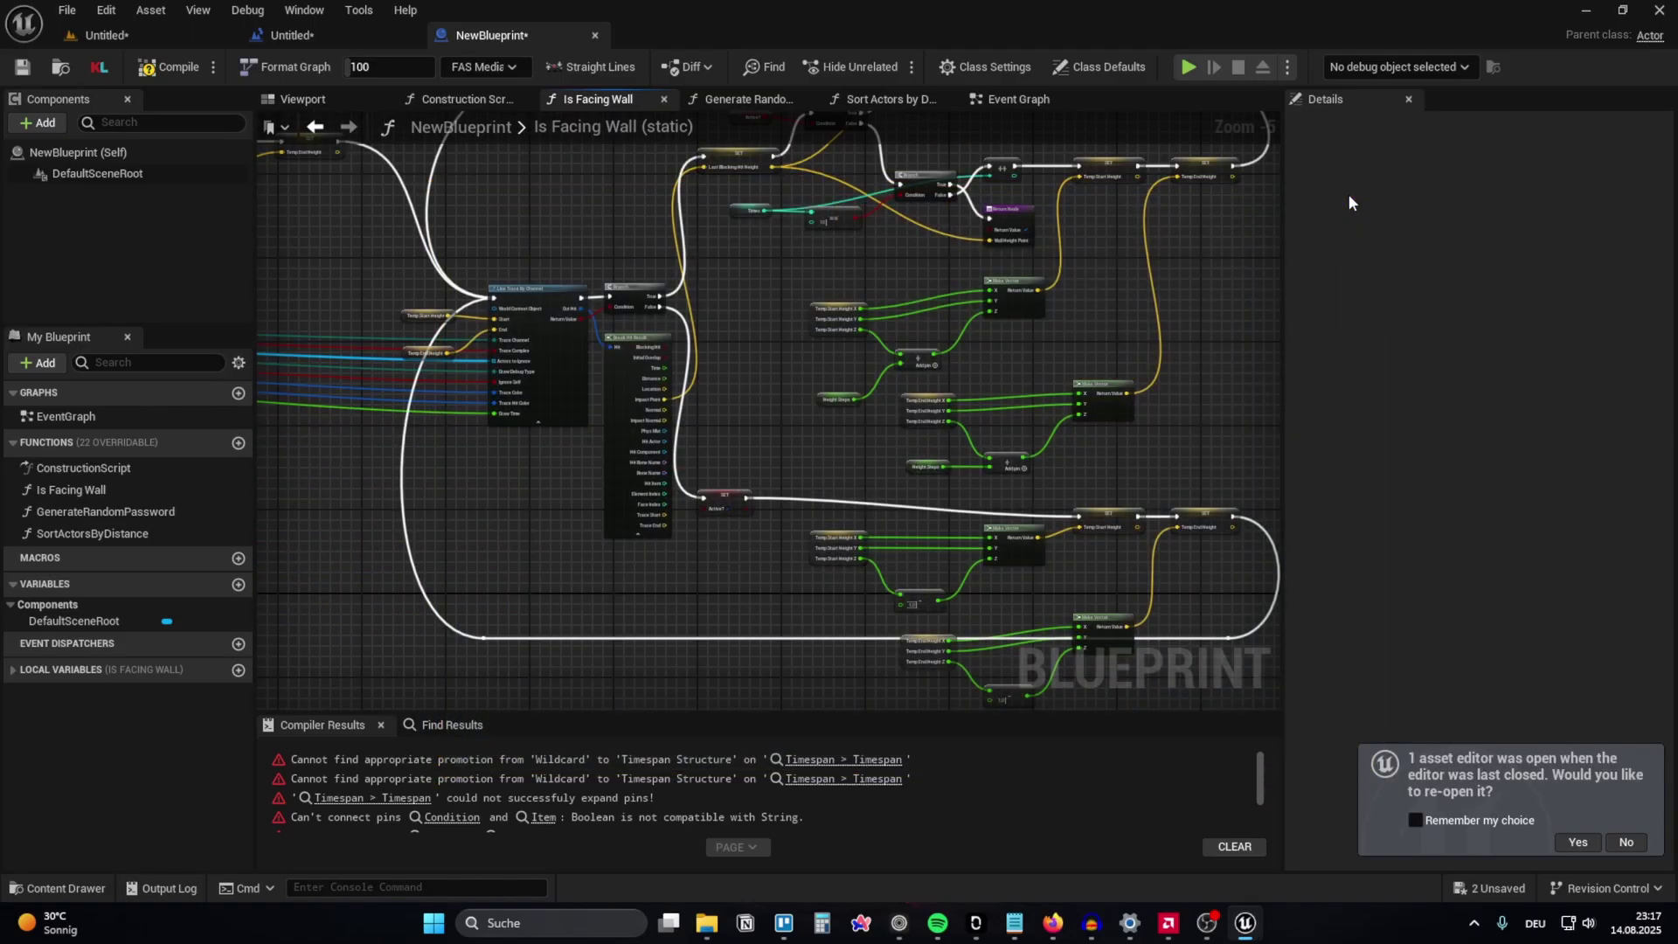
click(100, 68)
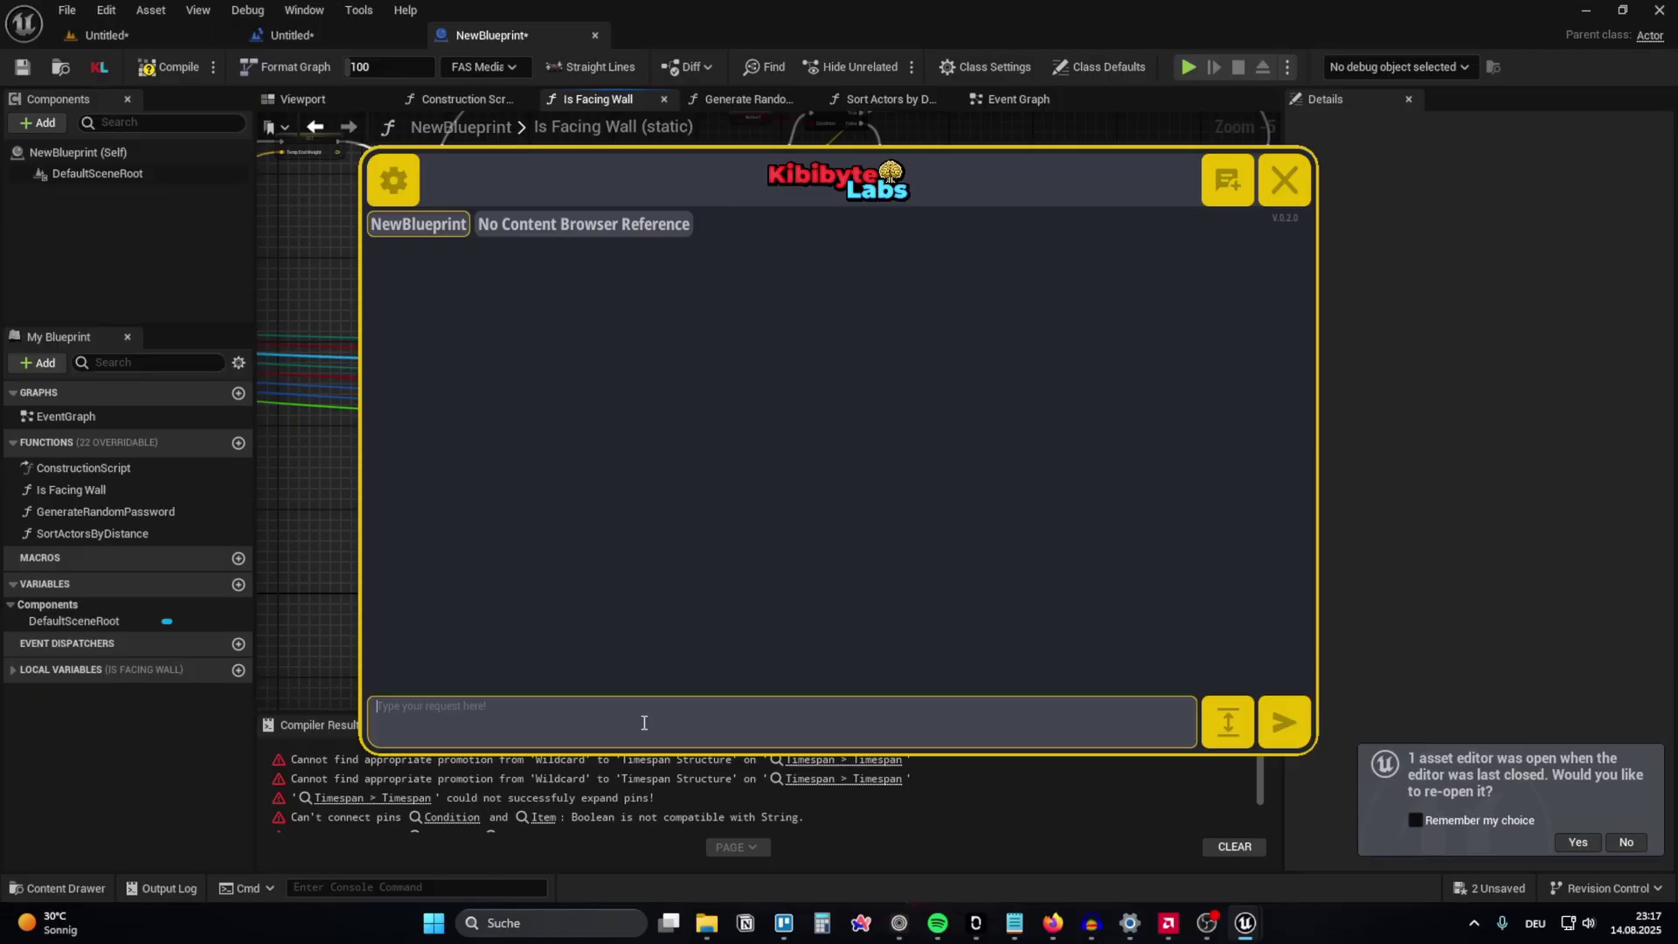
text(Generate a function that sorts an array of actors a)
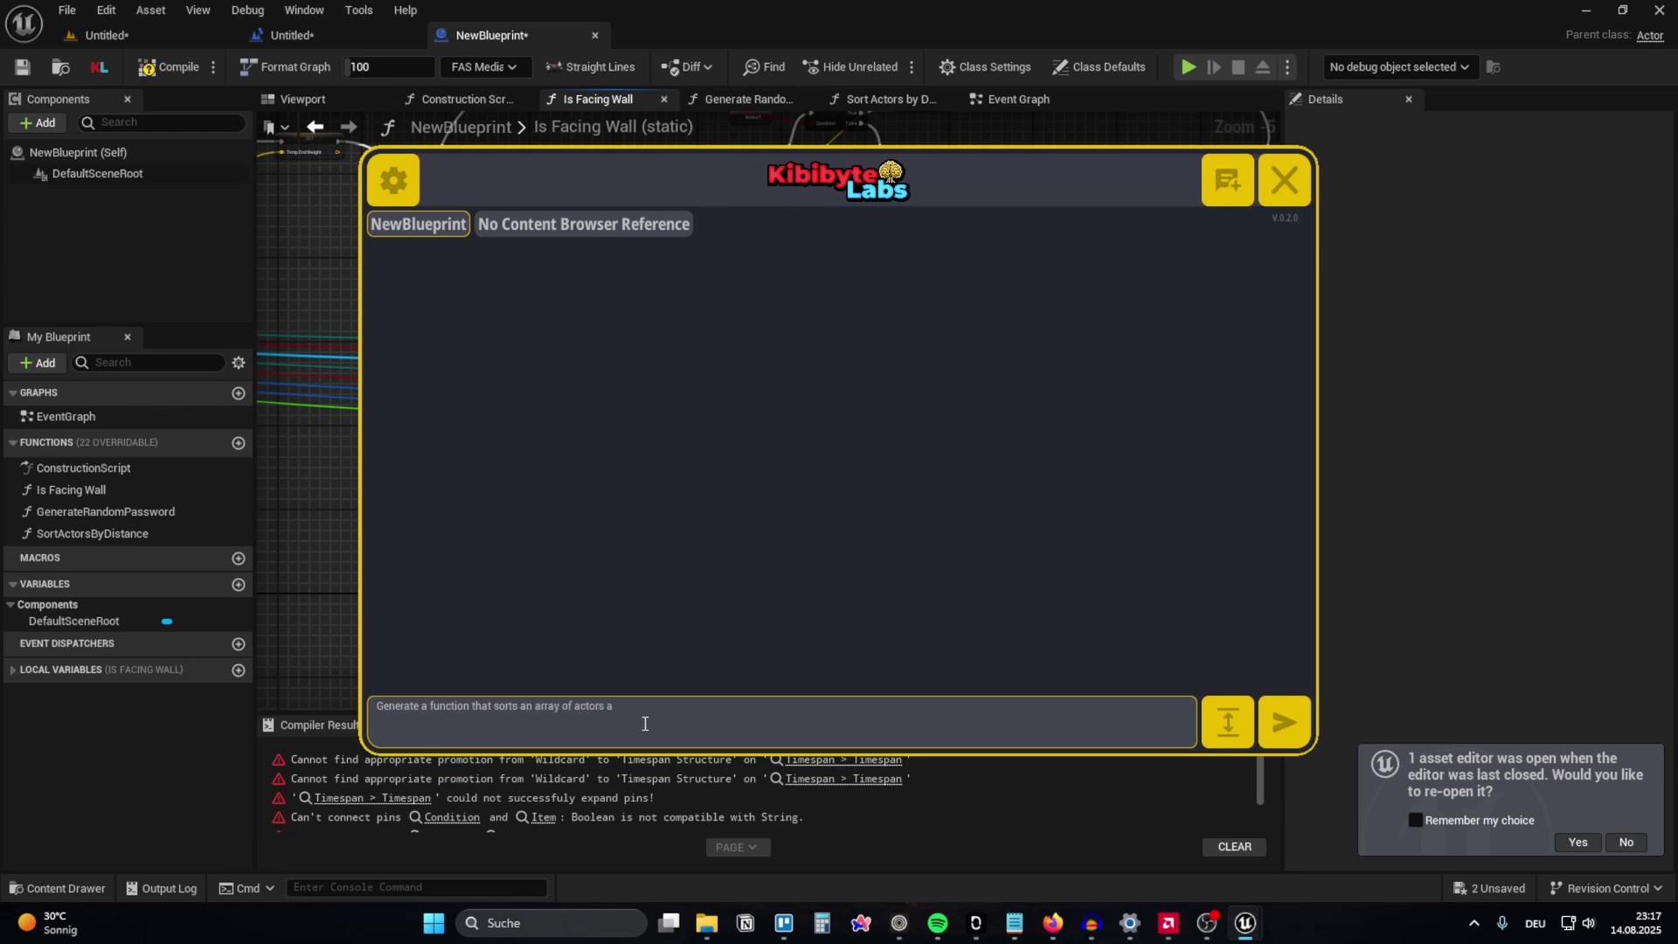
text(y distance to anot)
key(BackSpace)
key(BackSpace)
key(BackSpace)
text(vector. M)
key(BackSpace)
text(please create an struct for this and also a enum t)
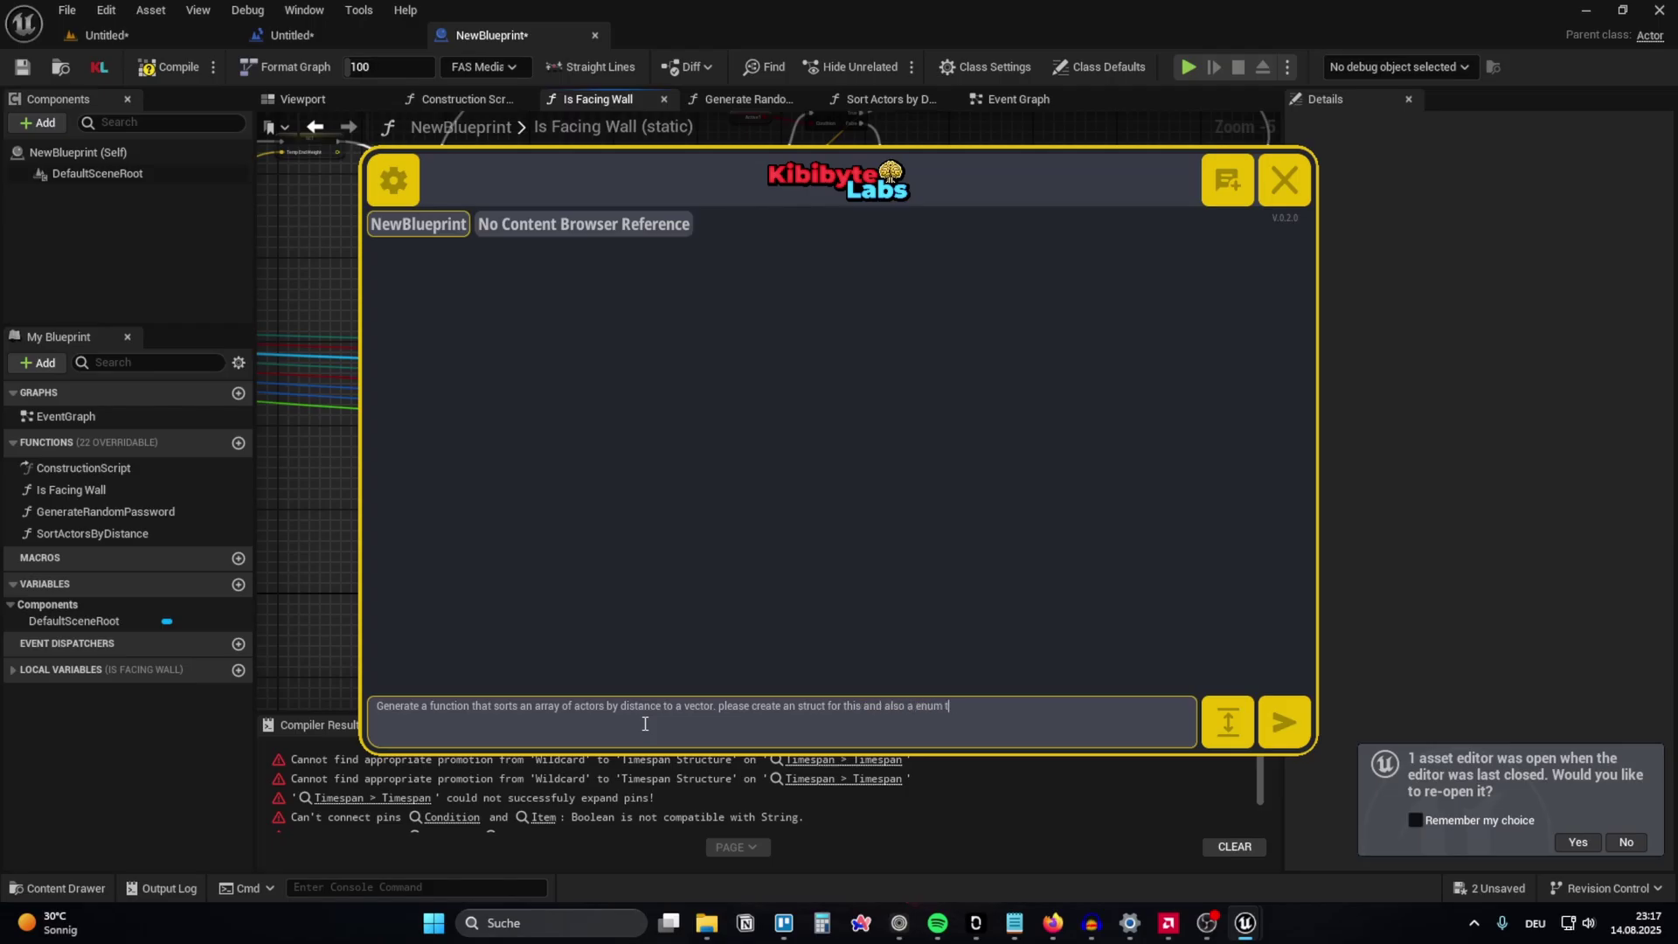
text(o determine how to return the sorted array)
key(Return)
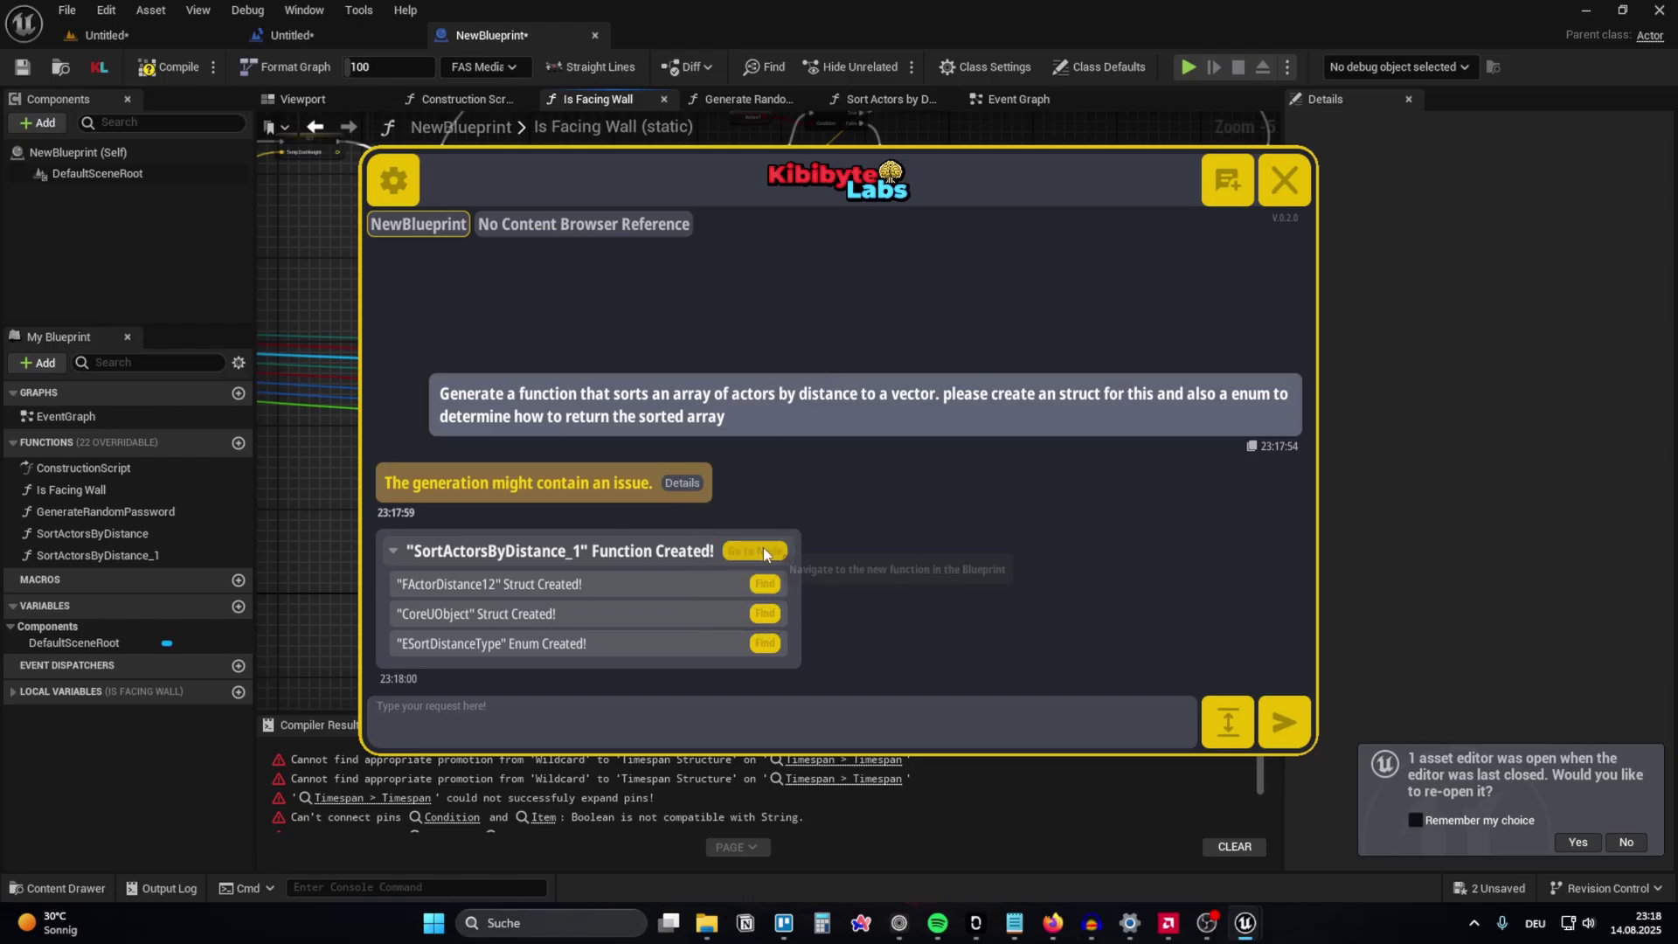
Step: Open the generated Sort Actors by Distance 1 graph and inspect its Break and Make nodes
click(735, 551)
drag(800, 313, 1677, 385)
scroll(757, 386, down, 4)
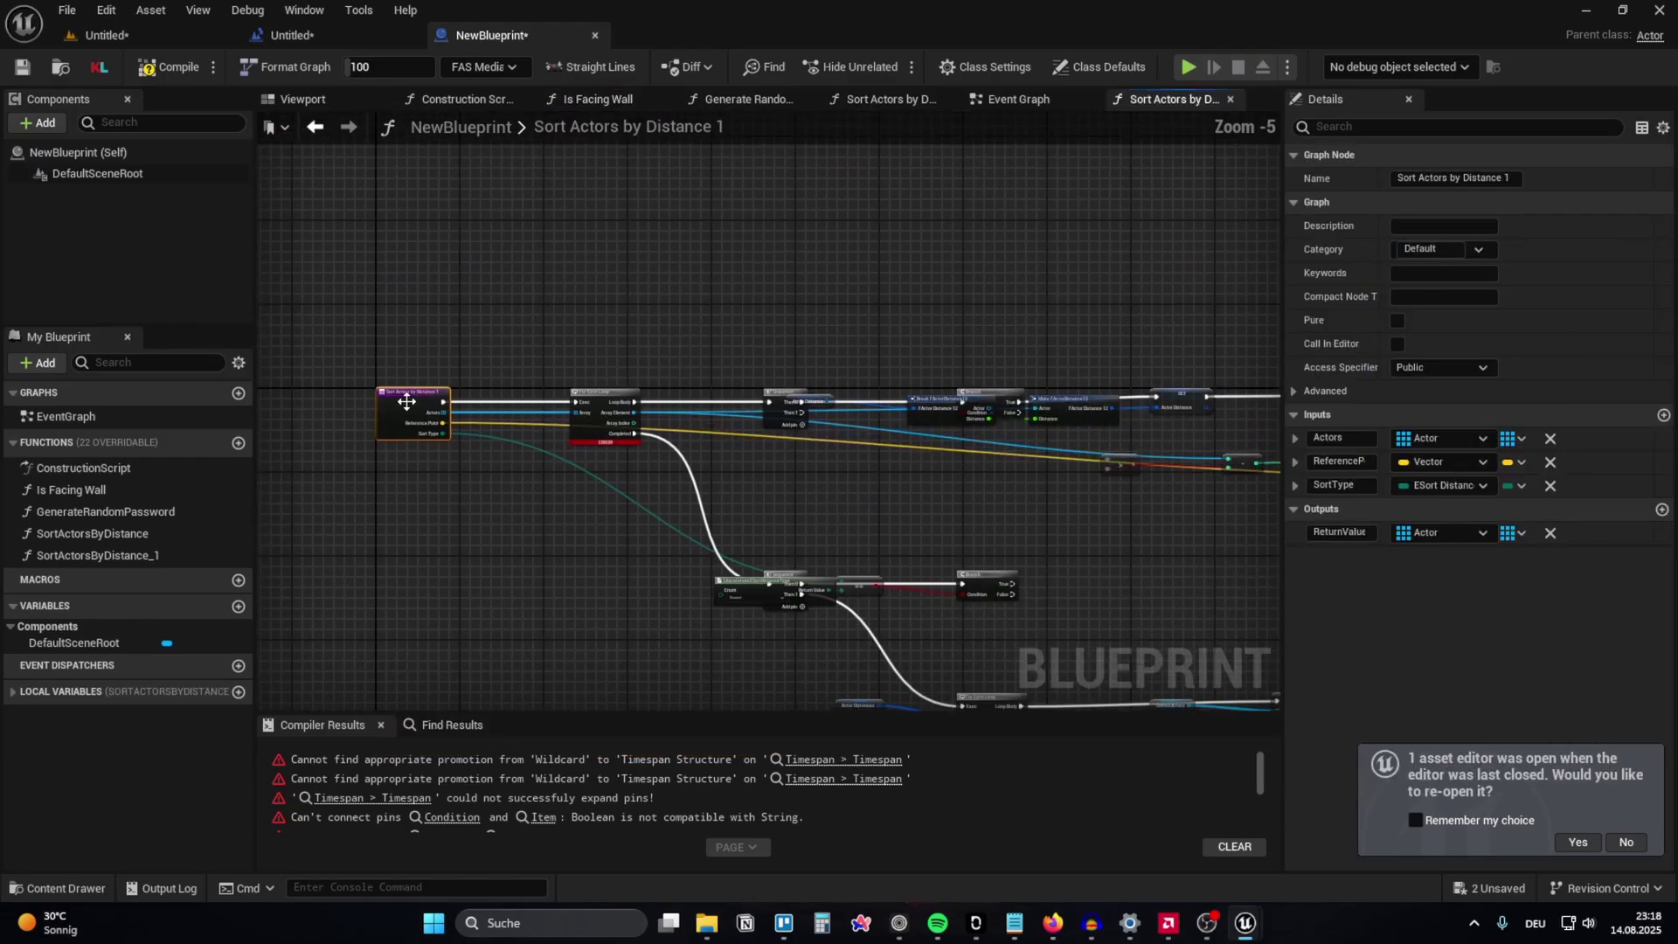
scroll(569, 415, up, 3)
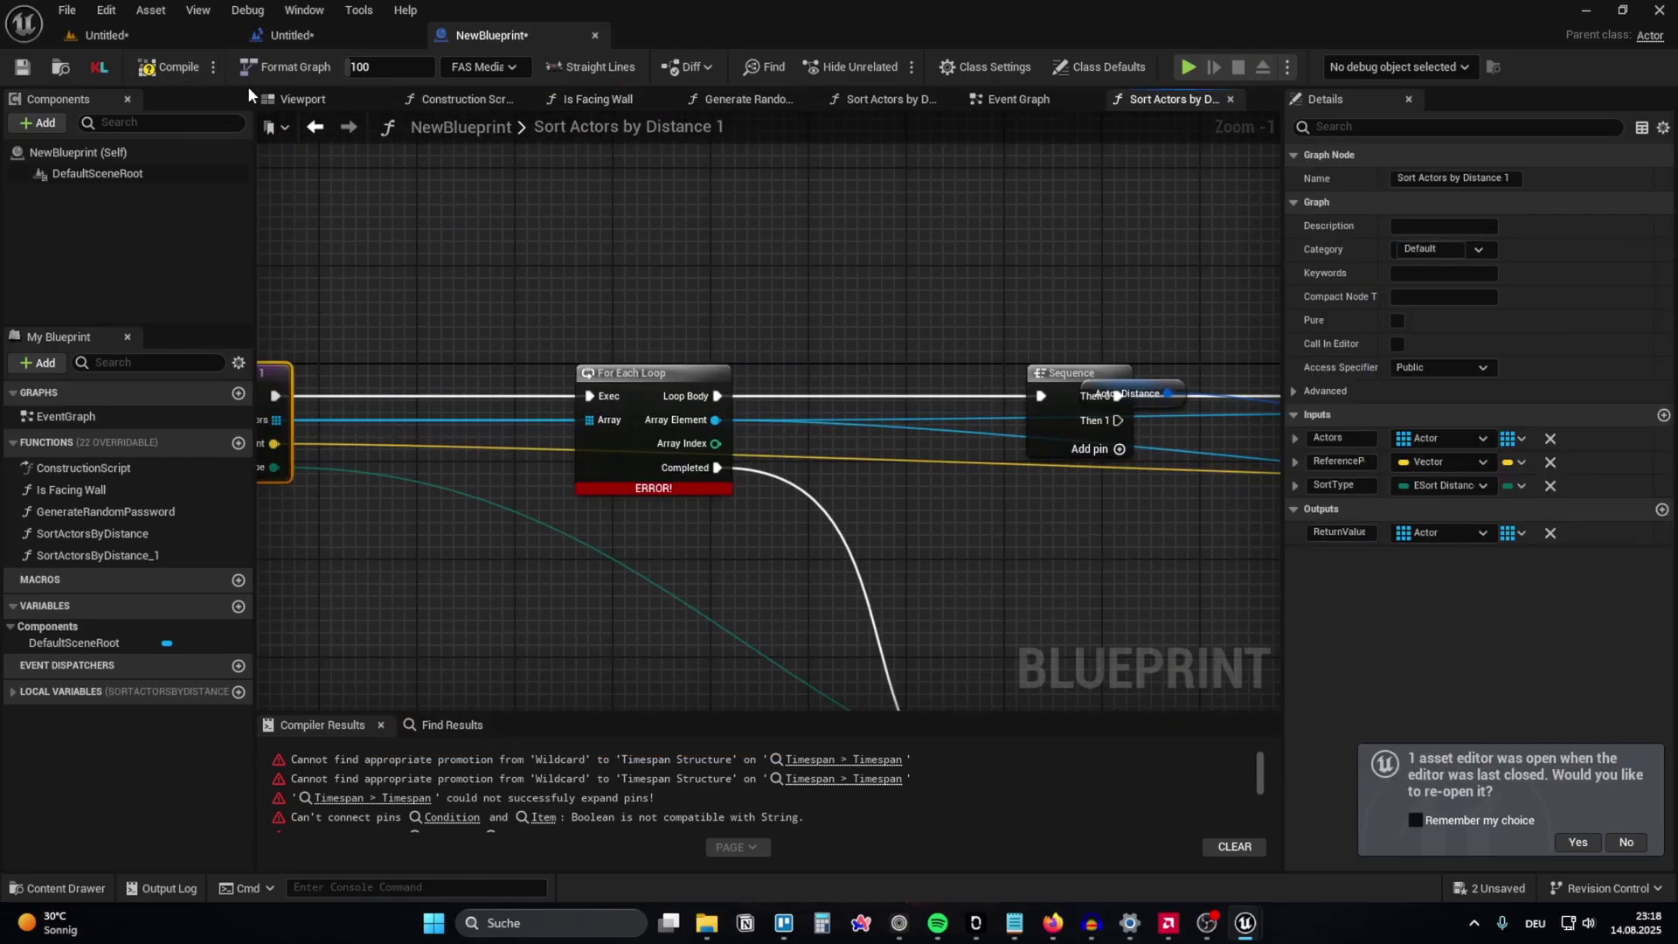
scroll(874, 611, down, 4)
scroll(874, 332, up, 2)
right_drag(977, 342, 685, 442)
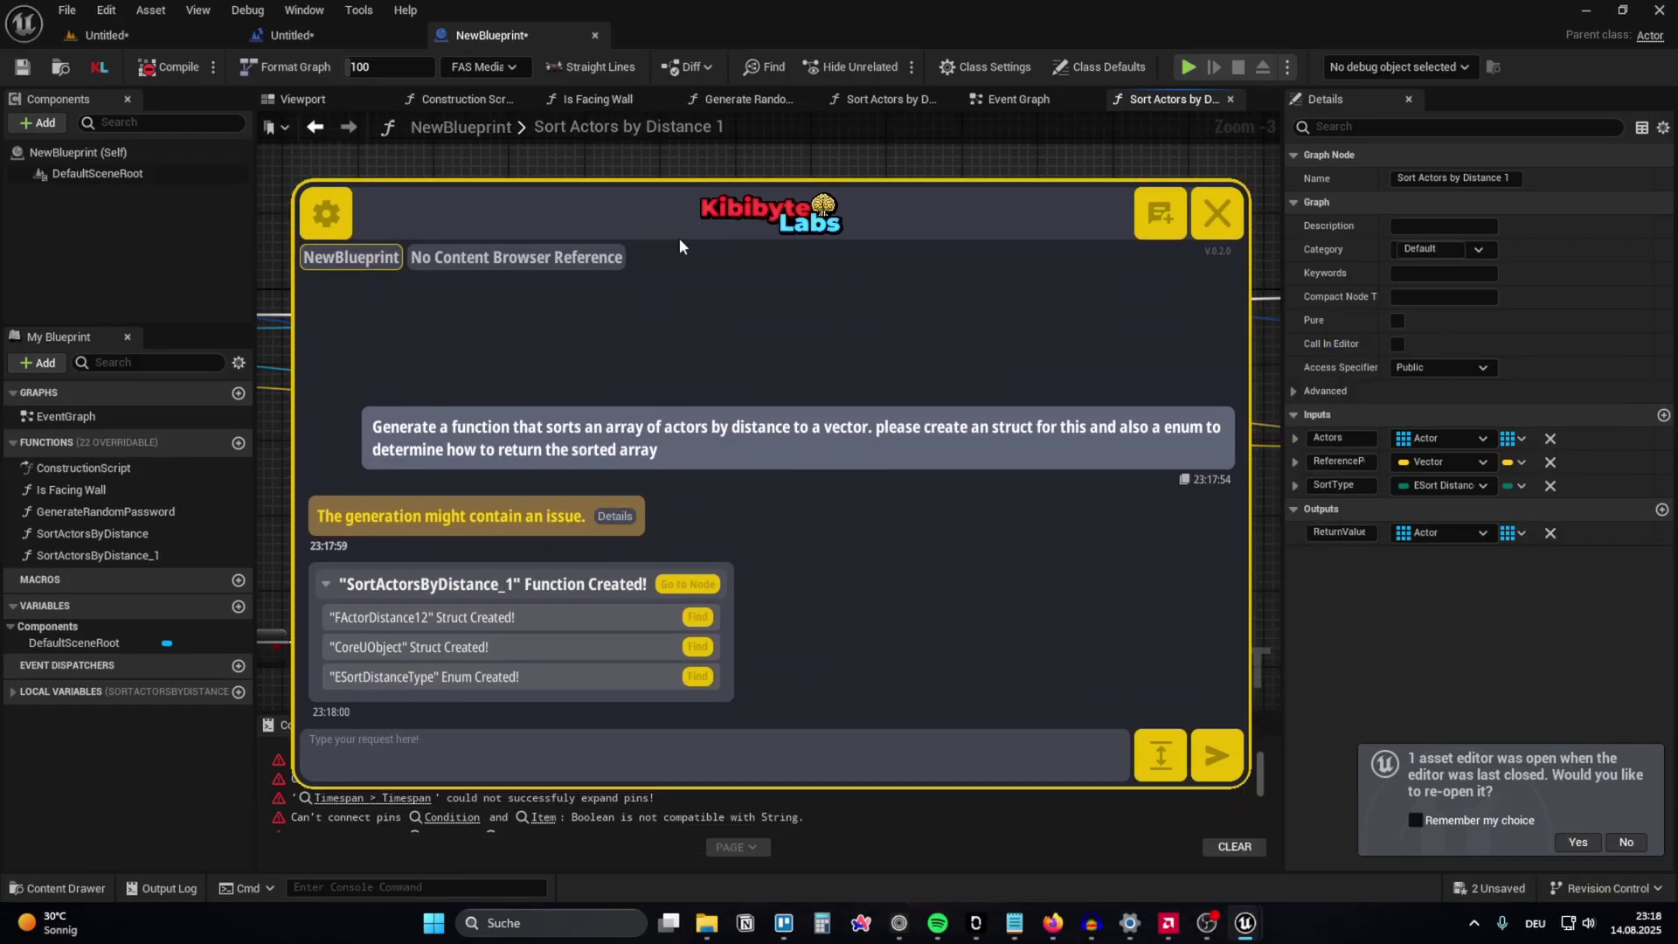
drag(687, 224, 1108, 207)
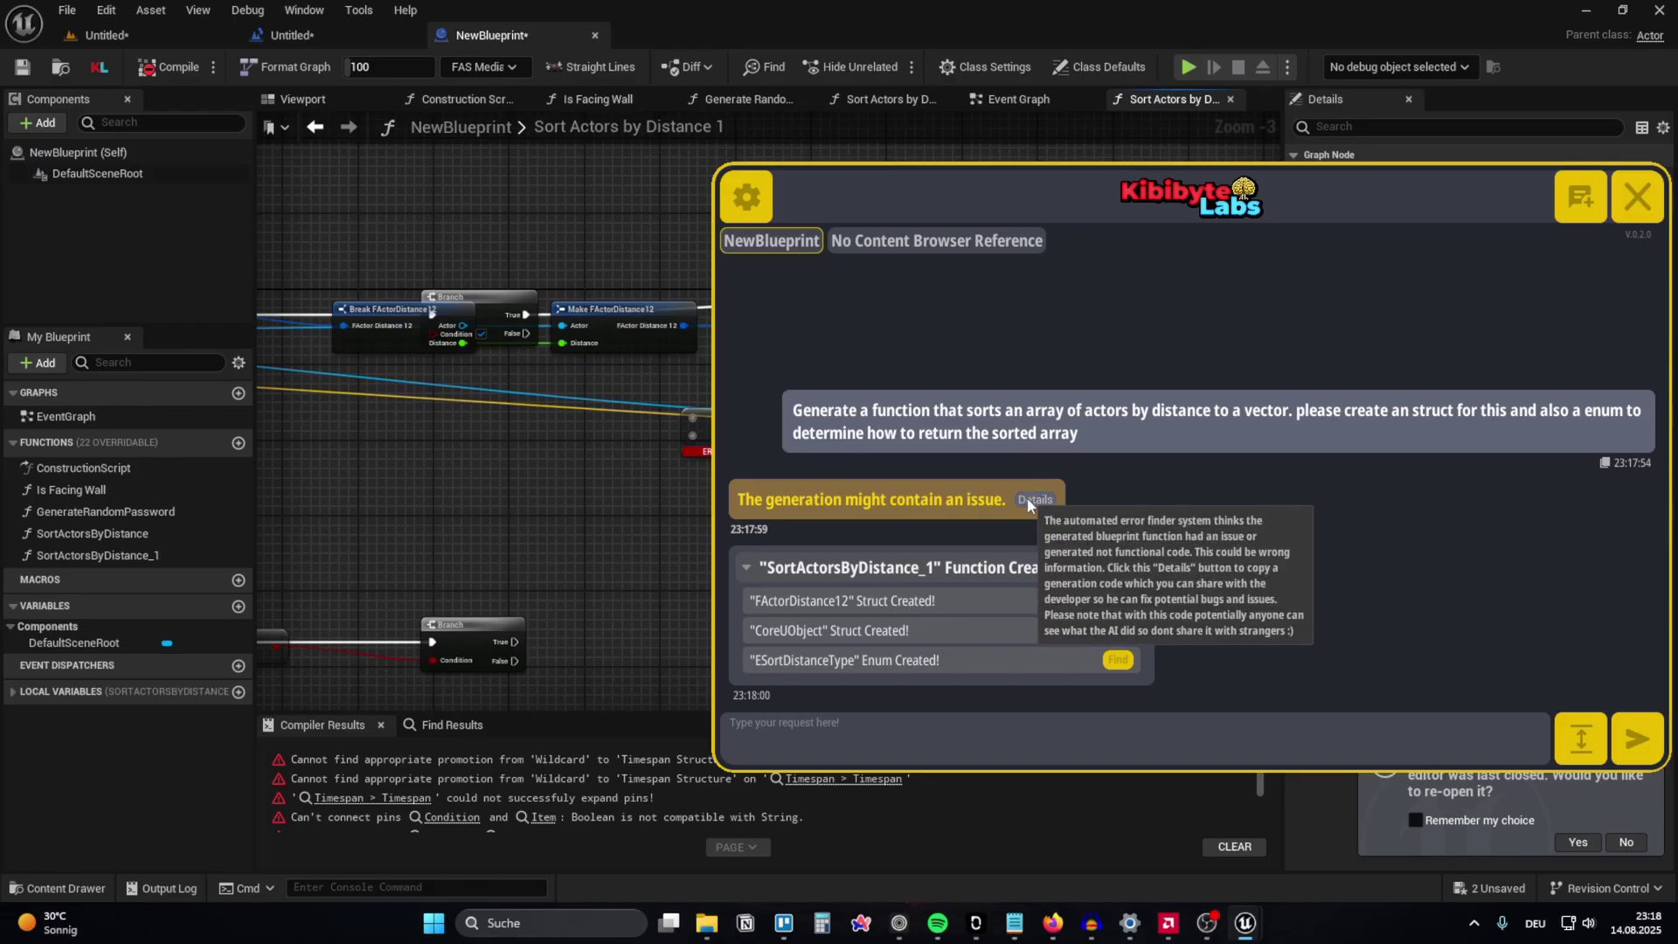
Step: Paste the generation's encoded issue code into the expanded request box, then hide the assistant
click(1576, 741)
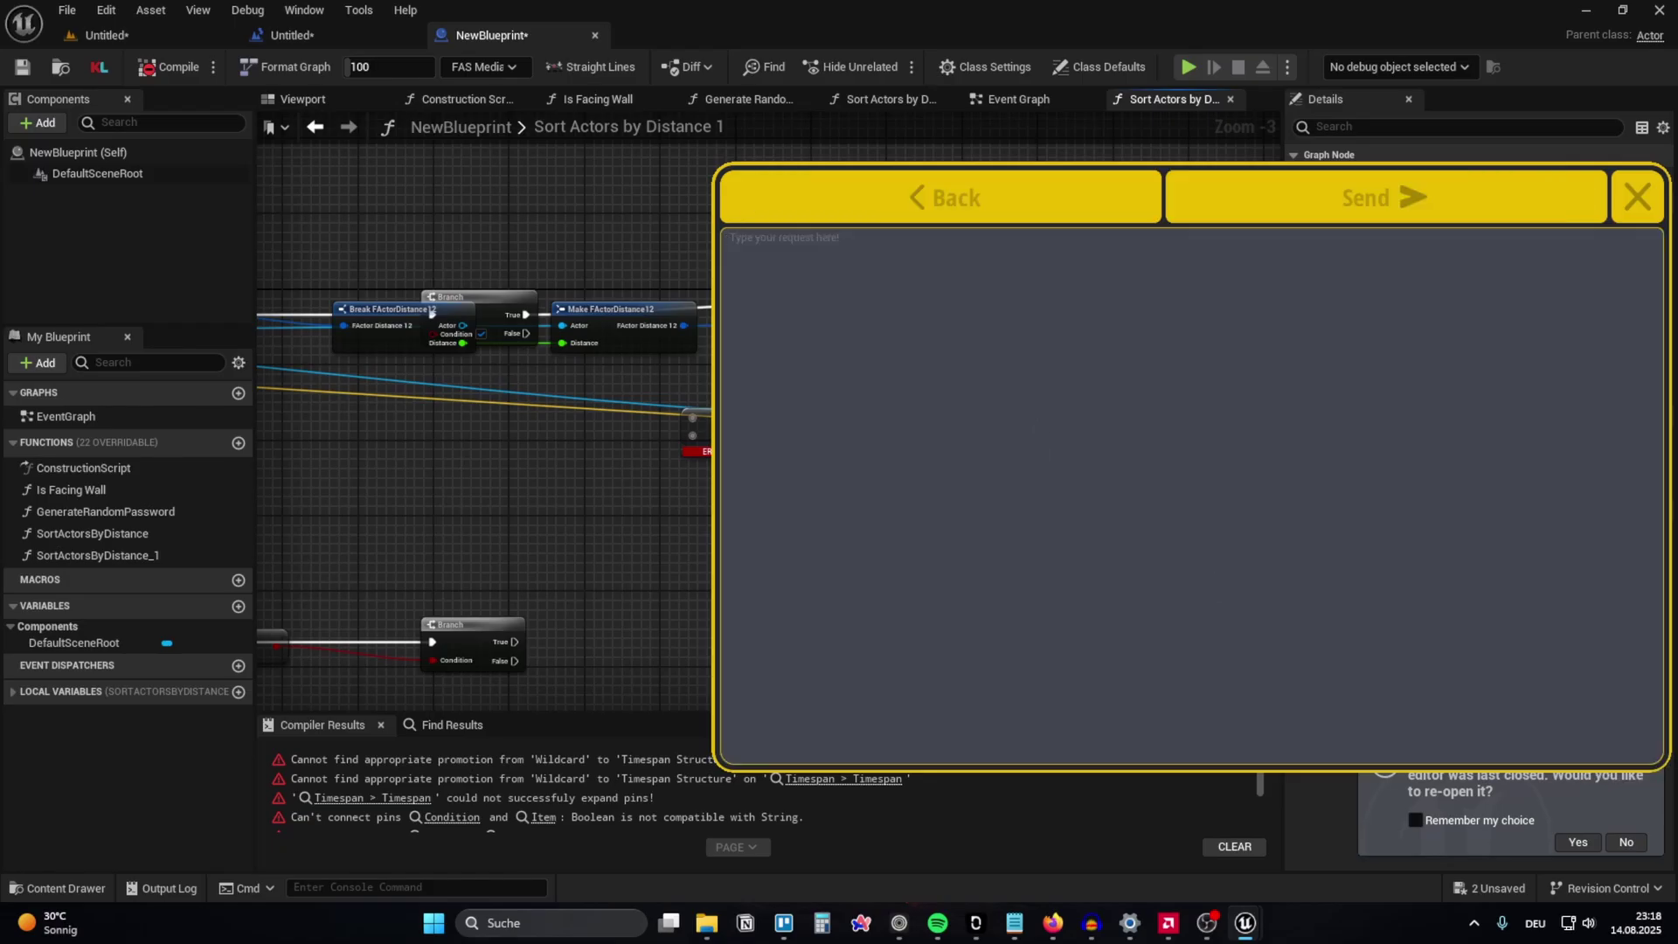
key(ctrl+v)
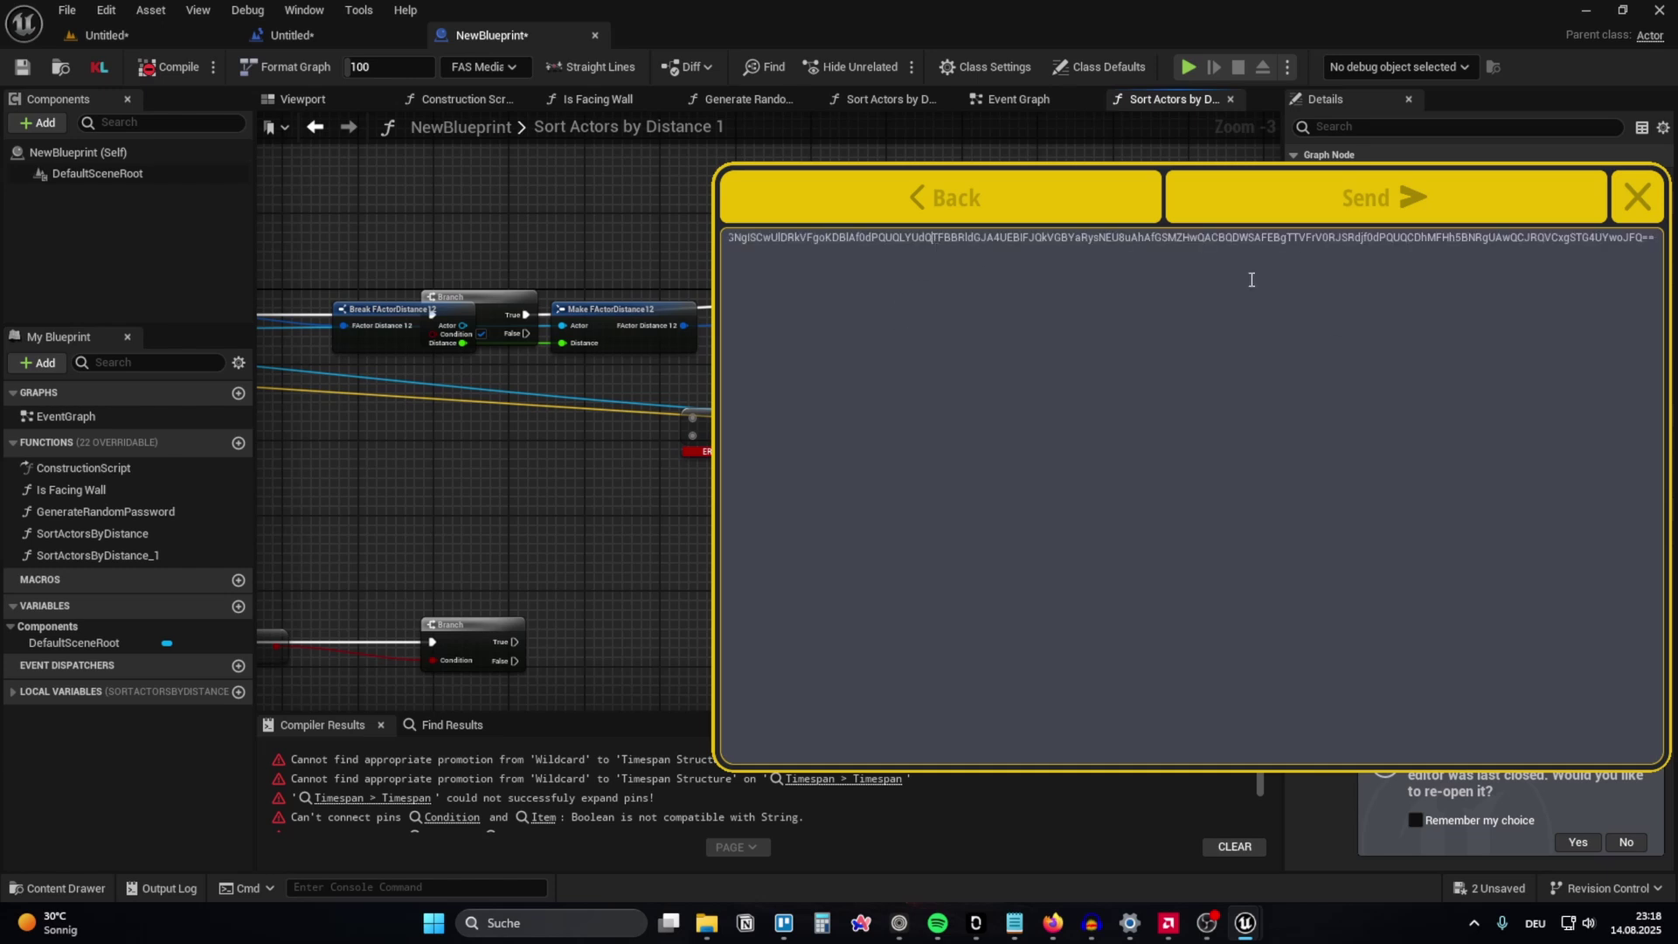
drag(1426, 263, 891, 248)
key(ctrl+a)
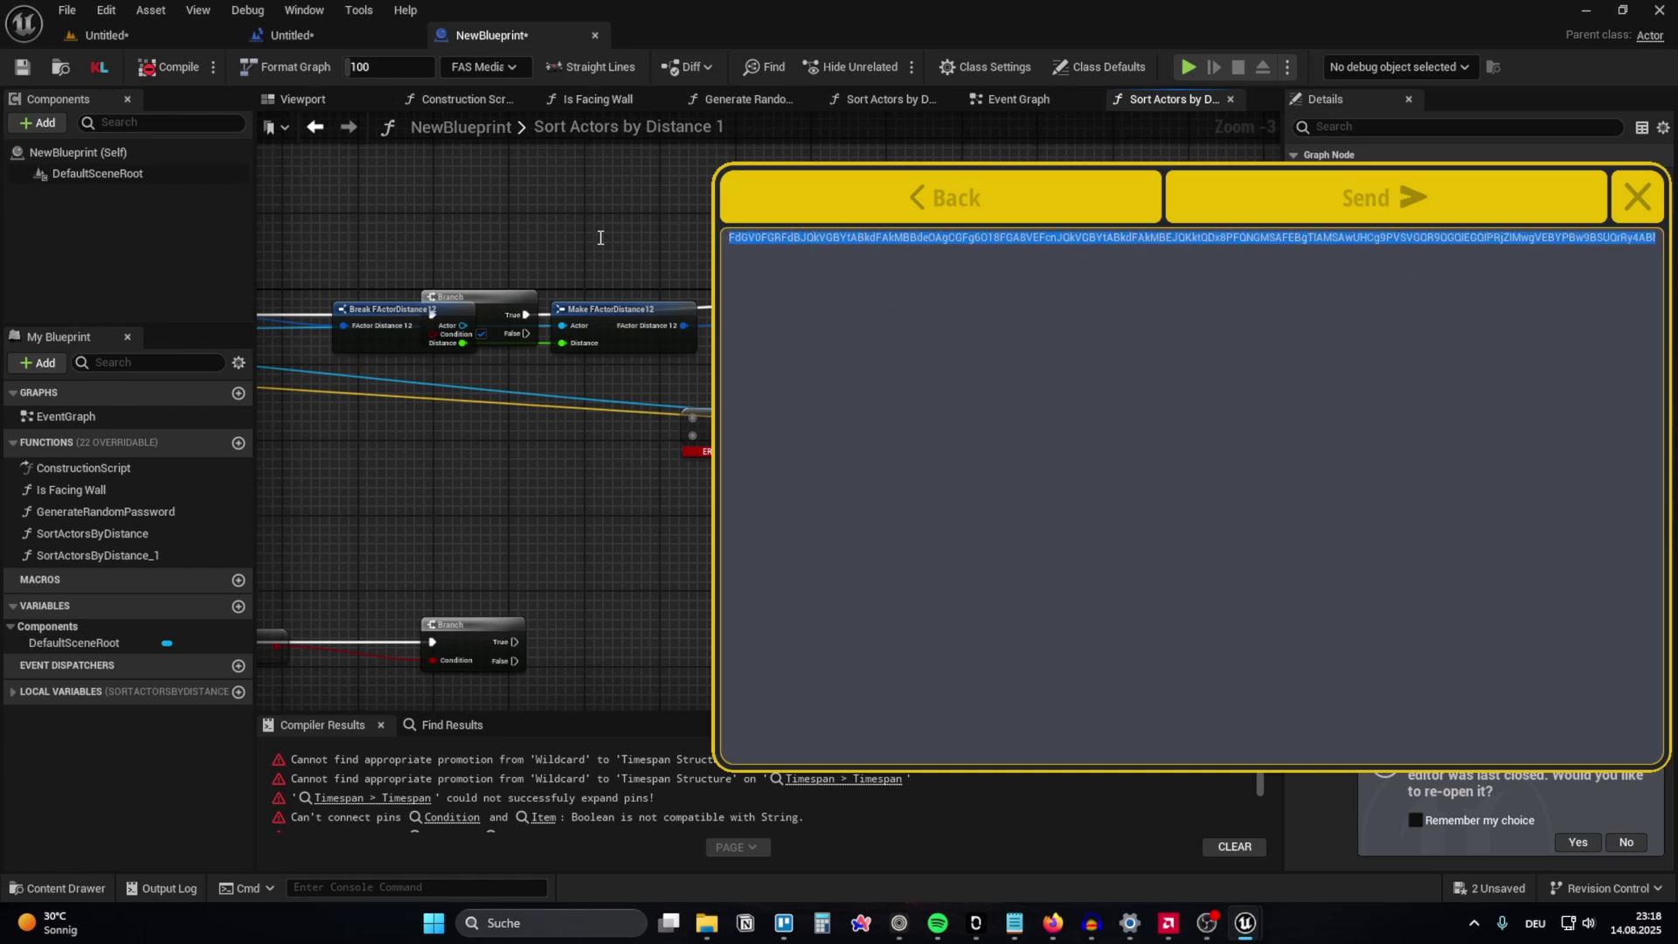
click(926, 198)
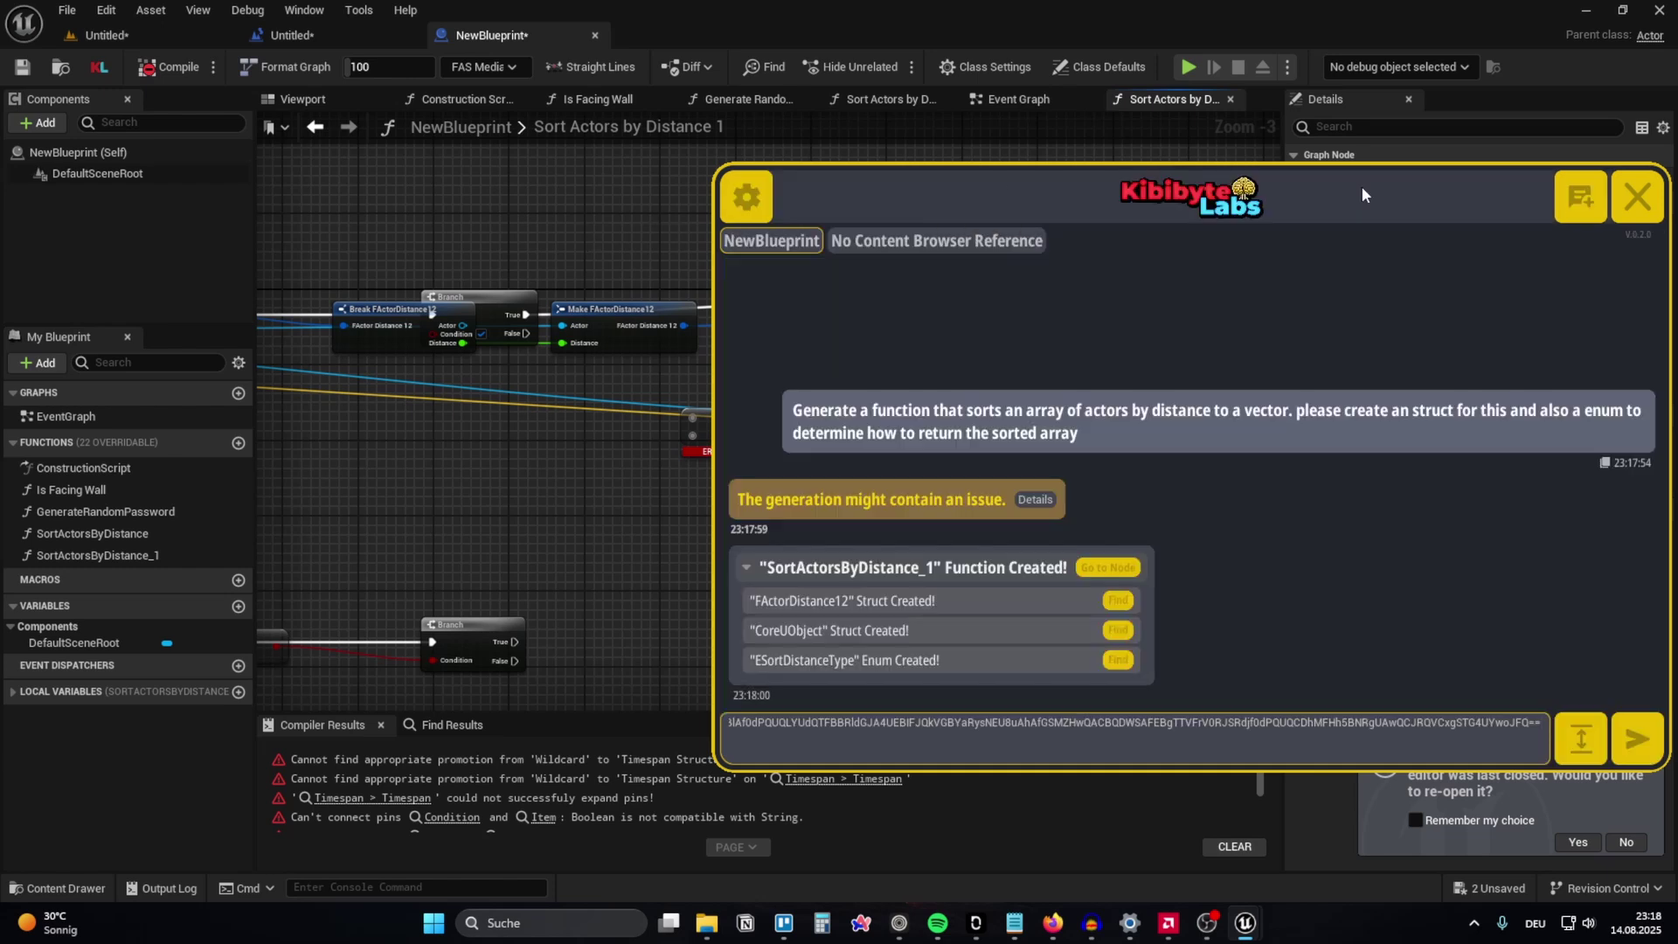
click(1639, 193)
Step: Zoom around the Sort Actors by Distance 1 graph to inspect the For Each Loop and Sequence
scroll(899, 364, down, 5)
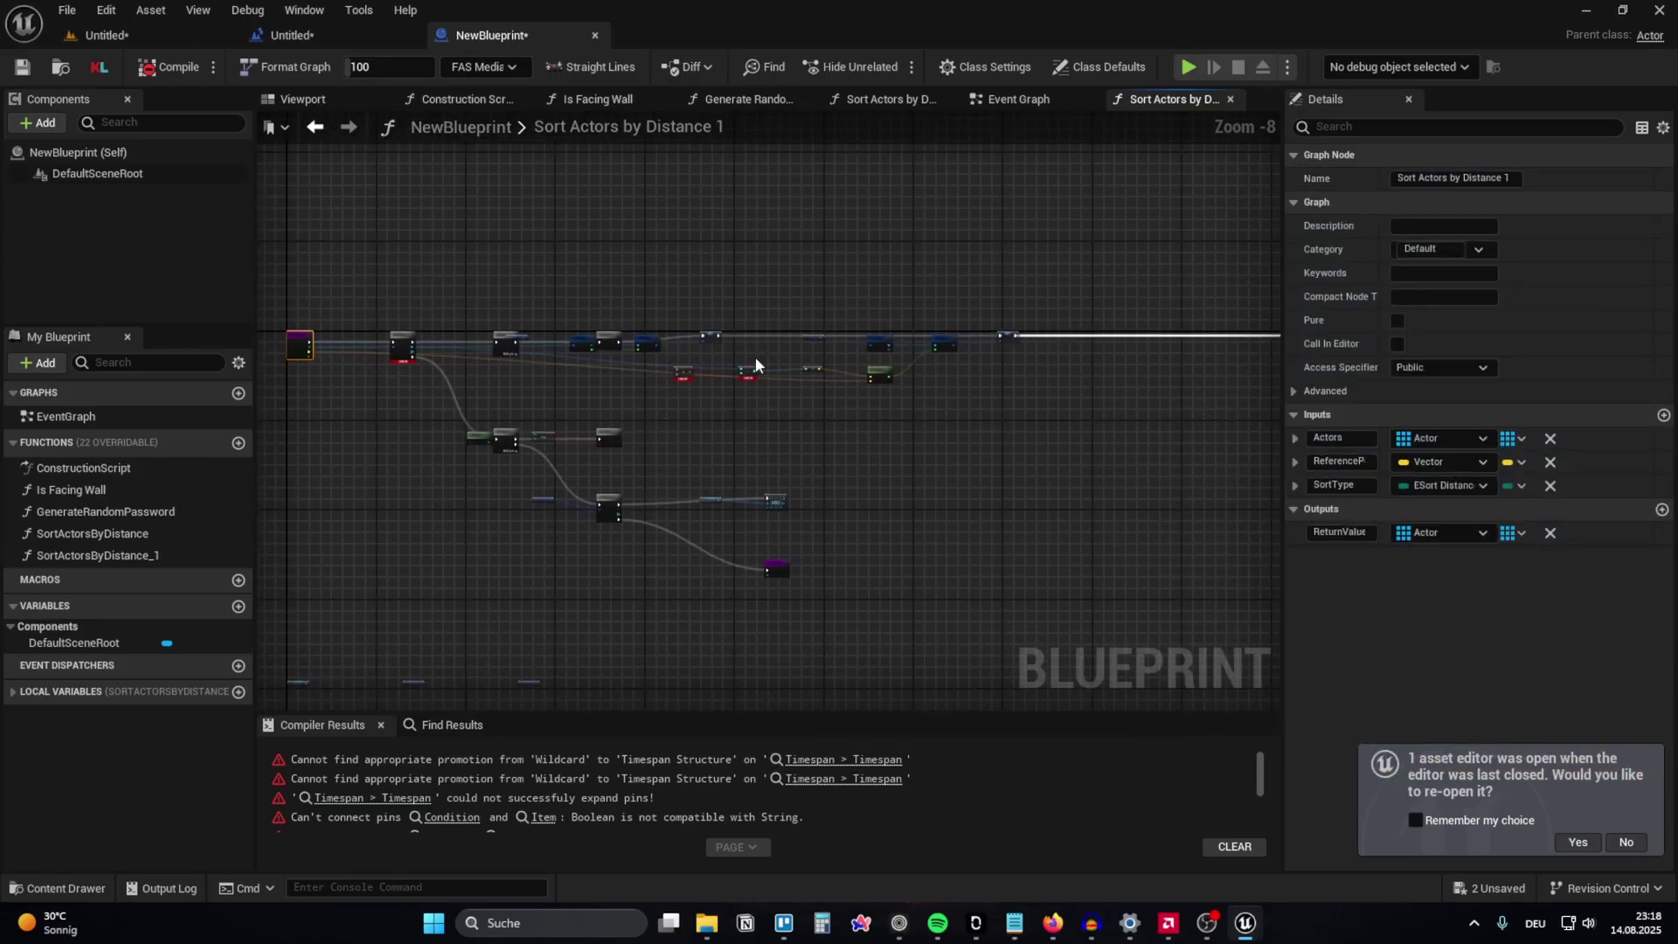
scroll(590, 447, up, 3)
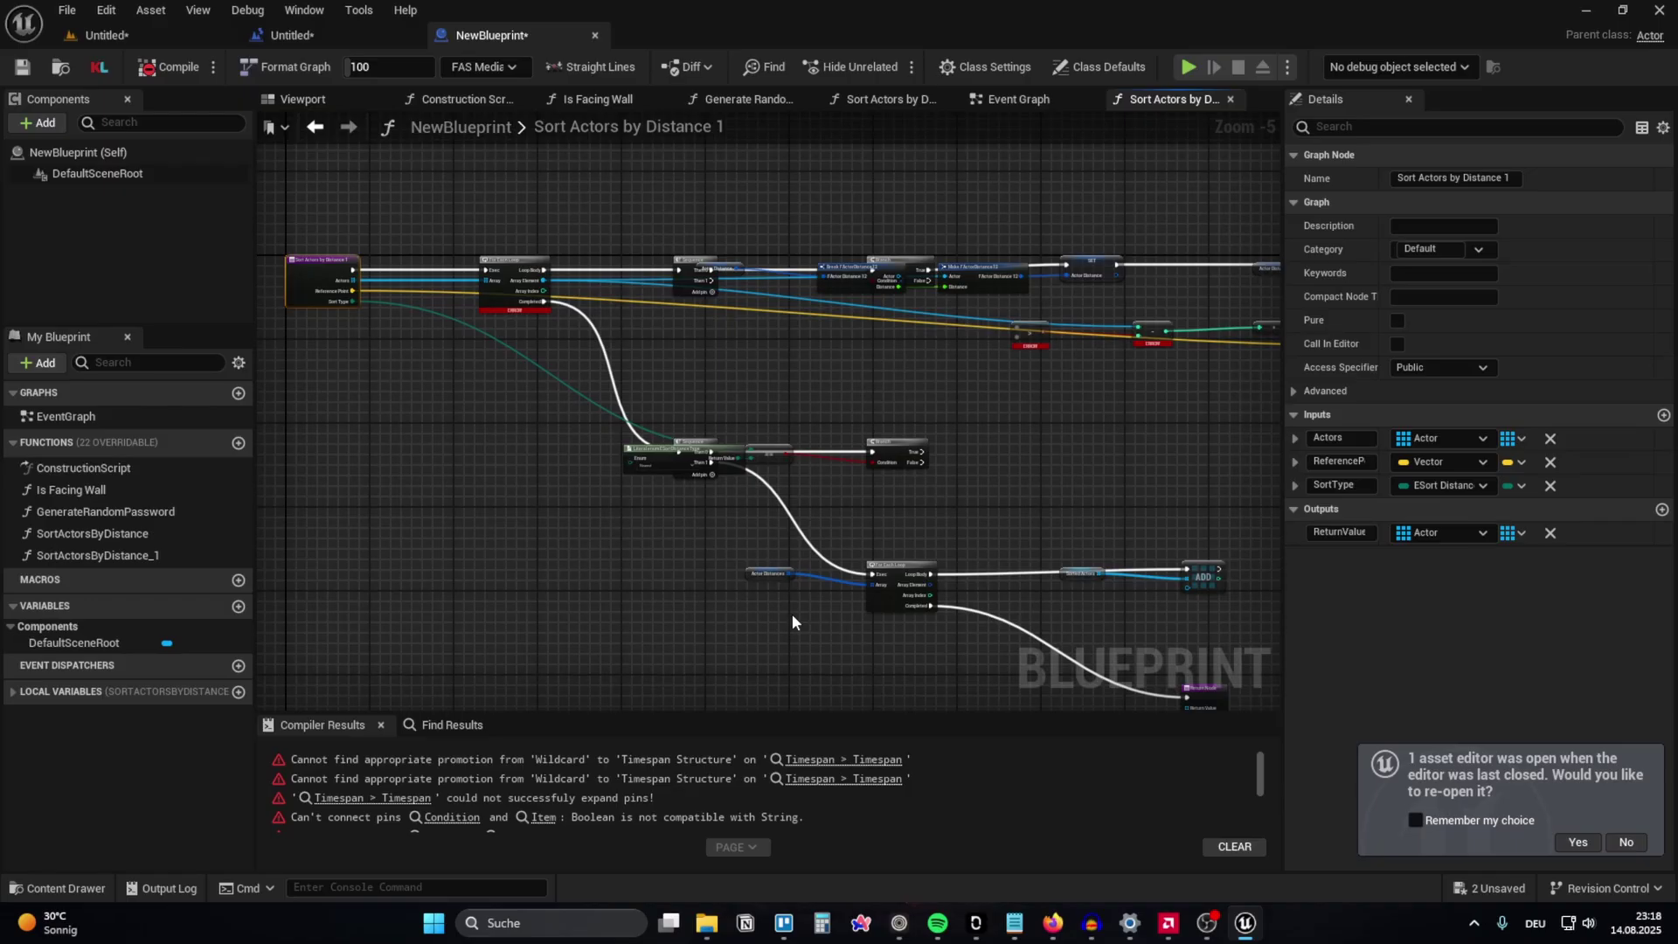
scroll(637, 386, up, 3)
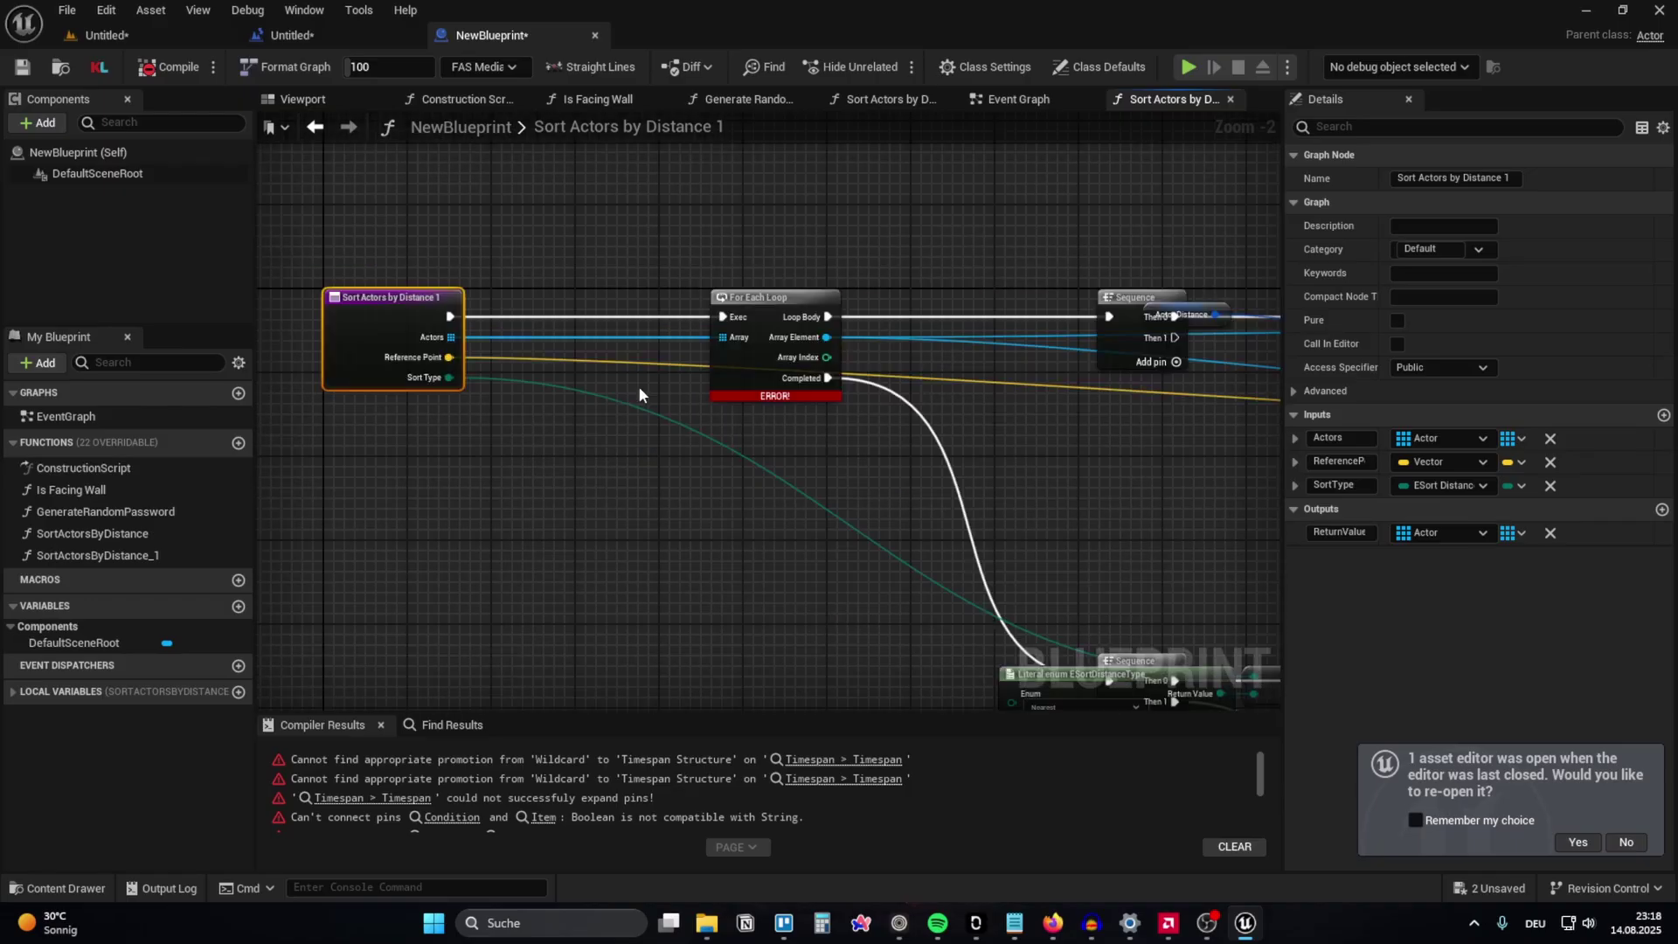
scroll(638, 385, down, 2)
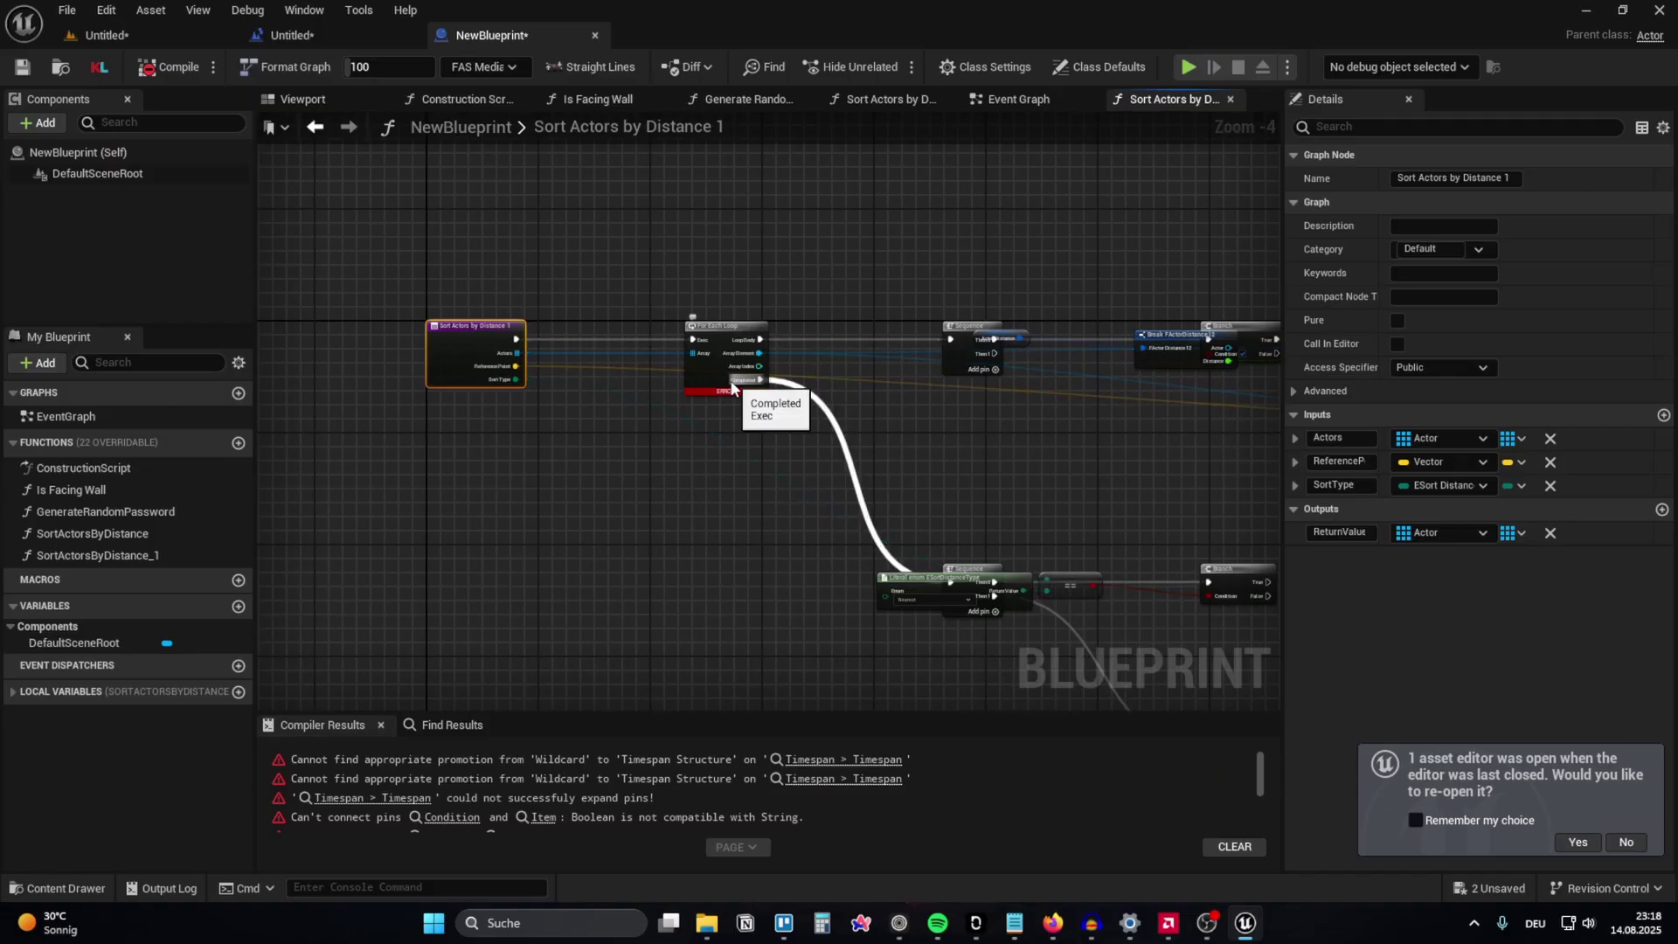
scroll(716, 374, down, 4)
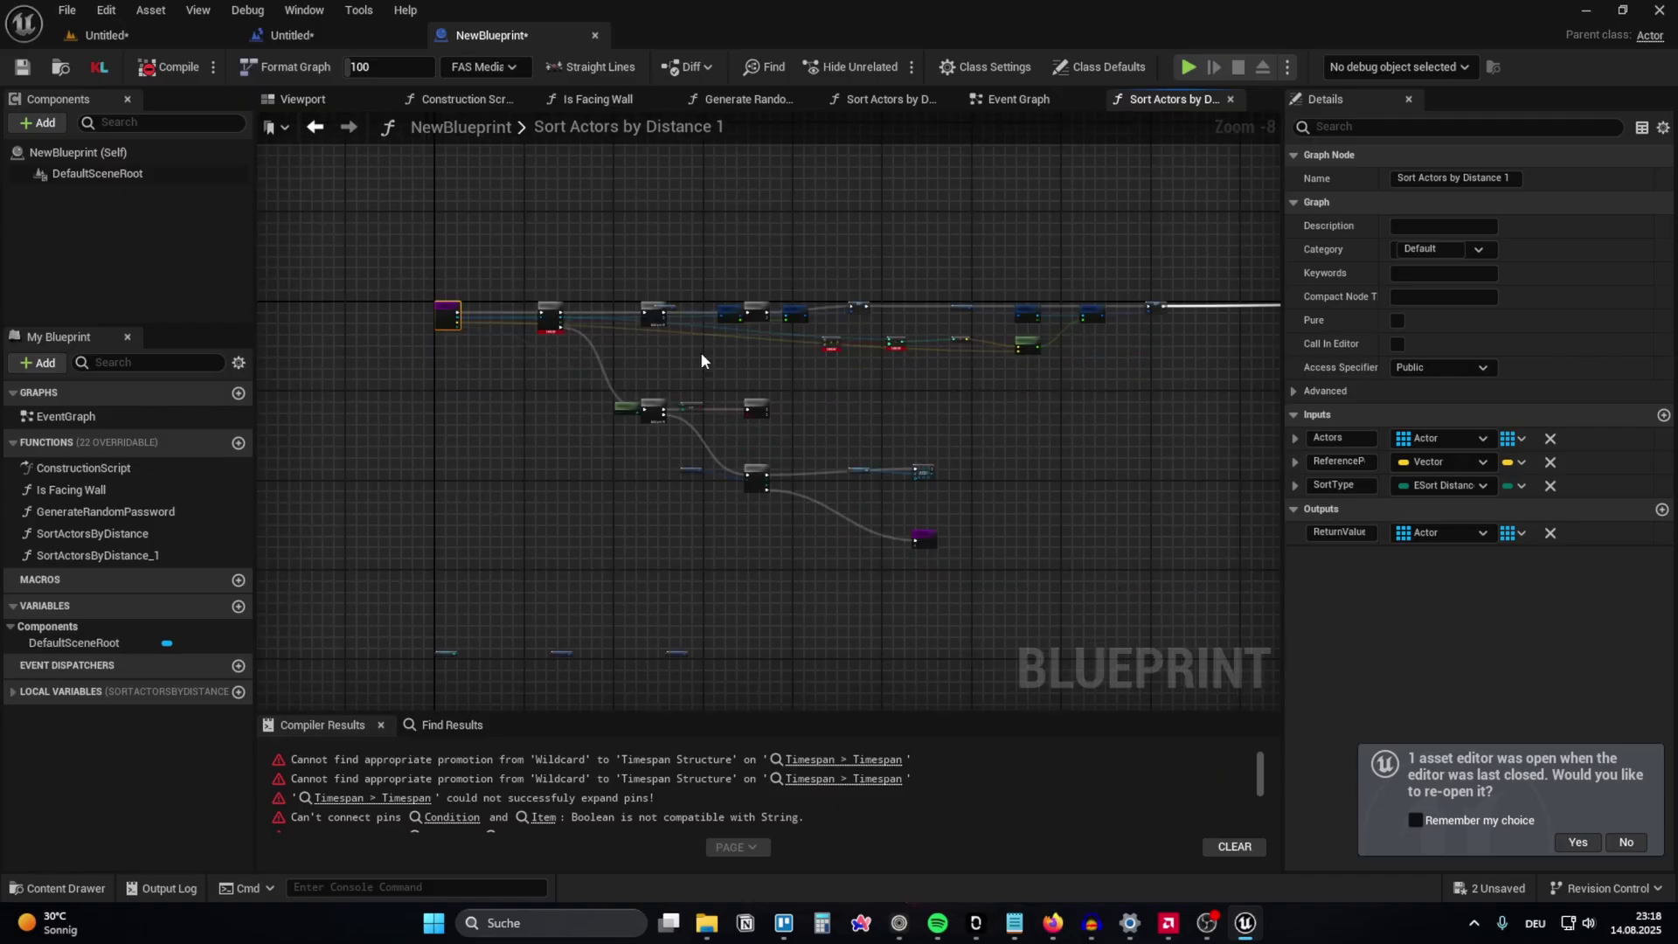